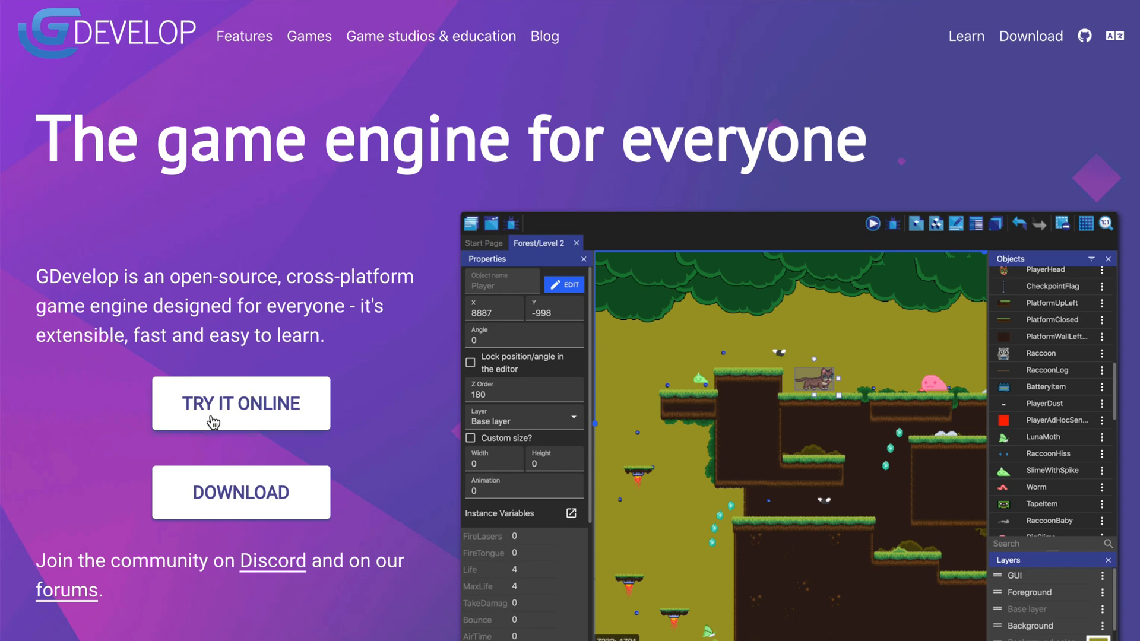
Open the online GDevelop editor, dismiss the welcome message and create a new project from the Empty game starter
left_click(256, 399)
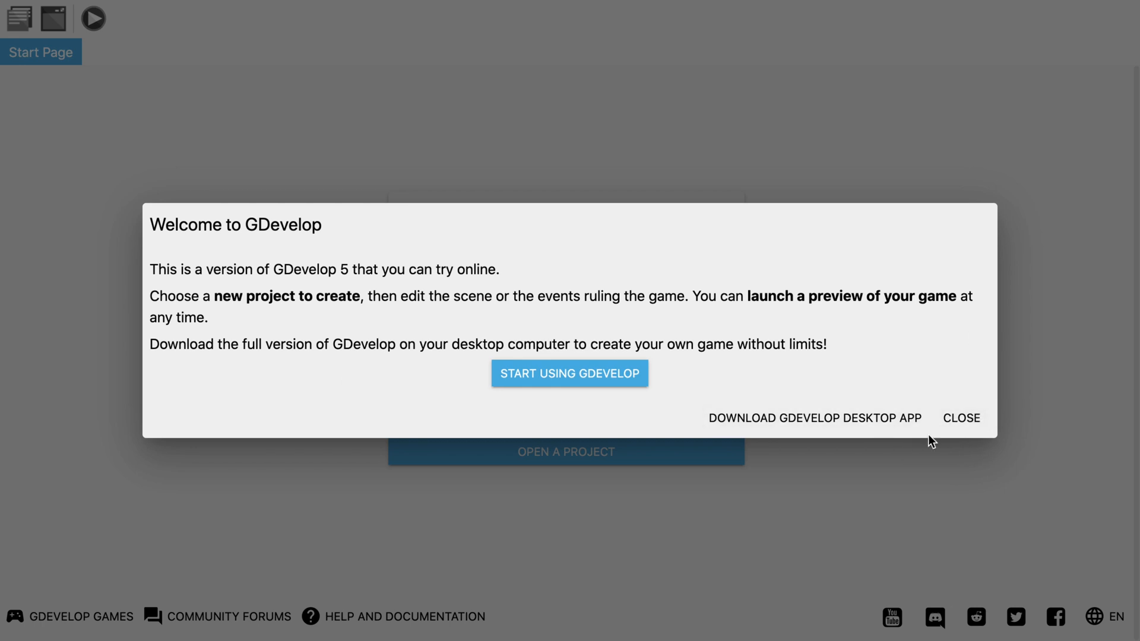
left_click(961, 419)
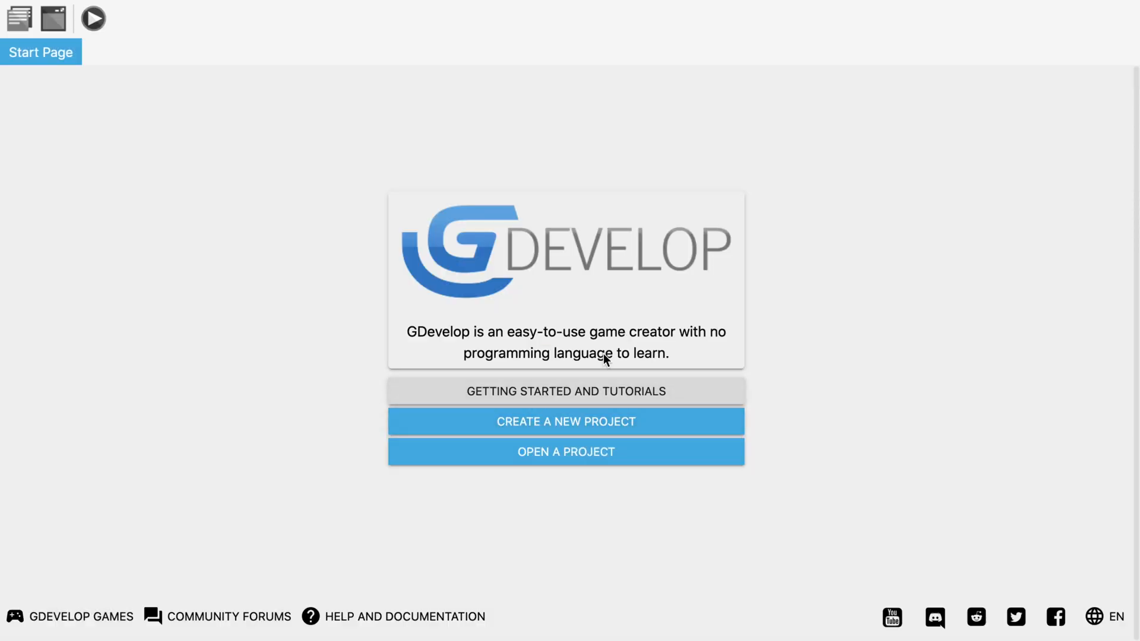
left_click(564, 420)
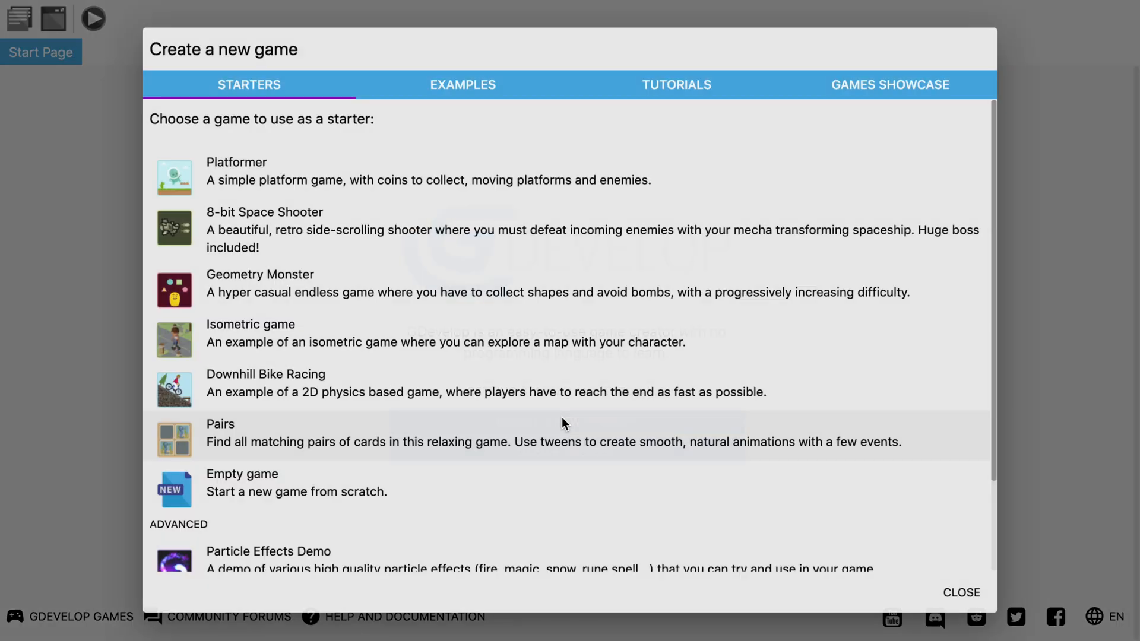
scroll(249, 476, "down", 2)
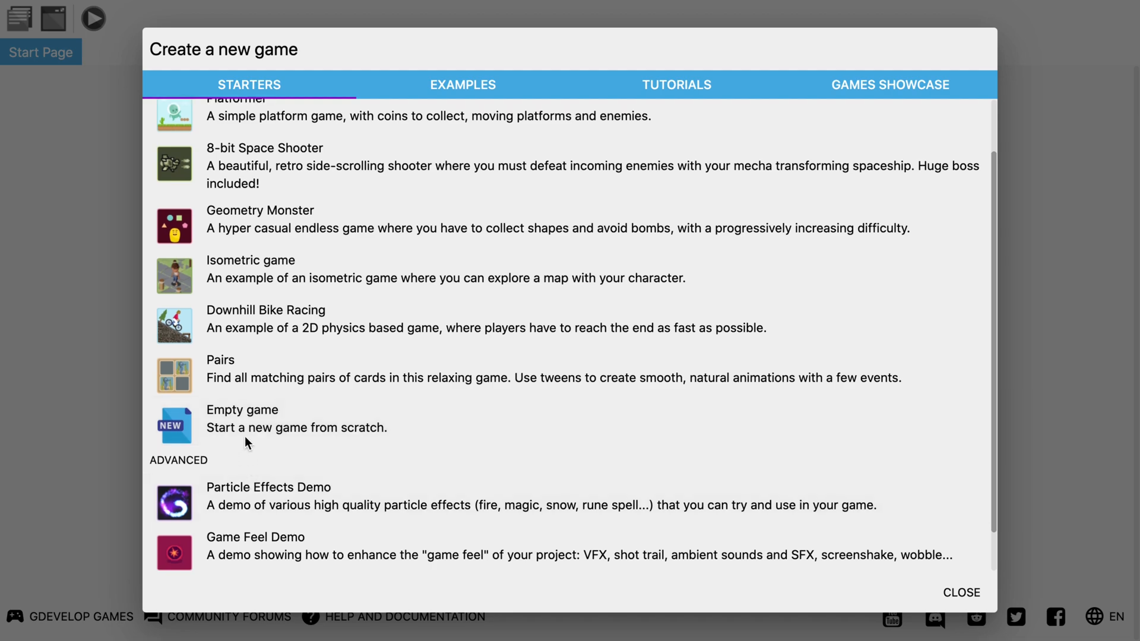
left_click(246, 437)
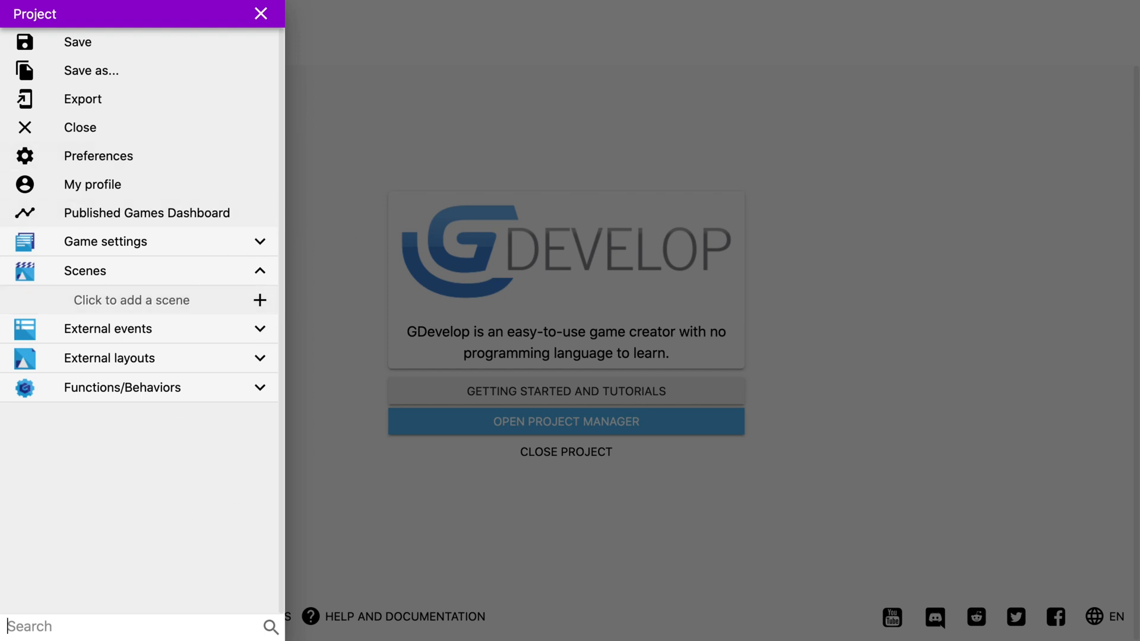
Add a scene to the project and rename it "Game Scene"
left_click(258, 300)
left_click(267, 302)
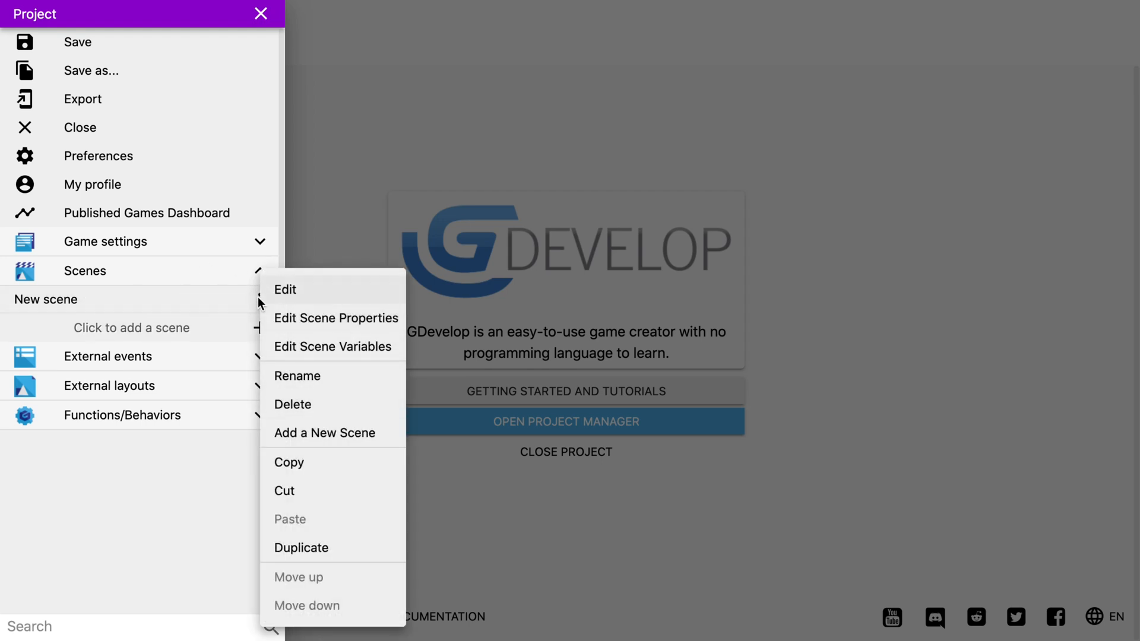
left_click(297, 376)
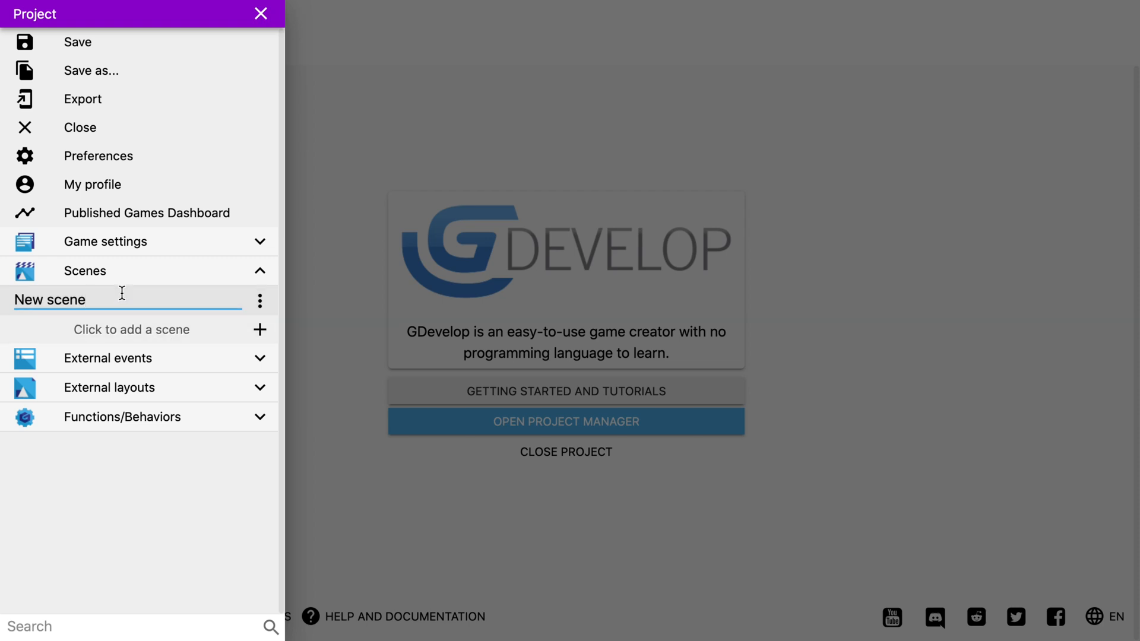
left_click_drag(121, 293, 4, 285)
key("BackSpace")
type("Game")
key("BackSpace")
key("BackSpace")
type("me Scene")
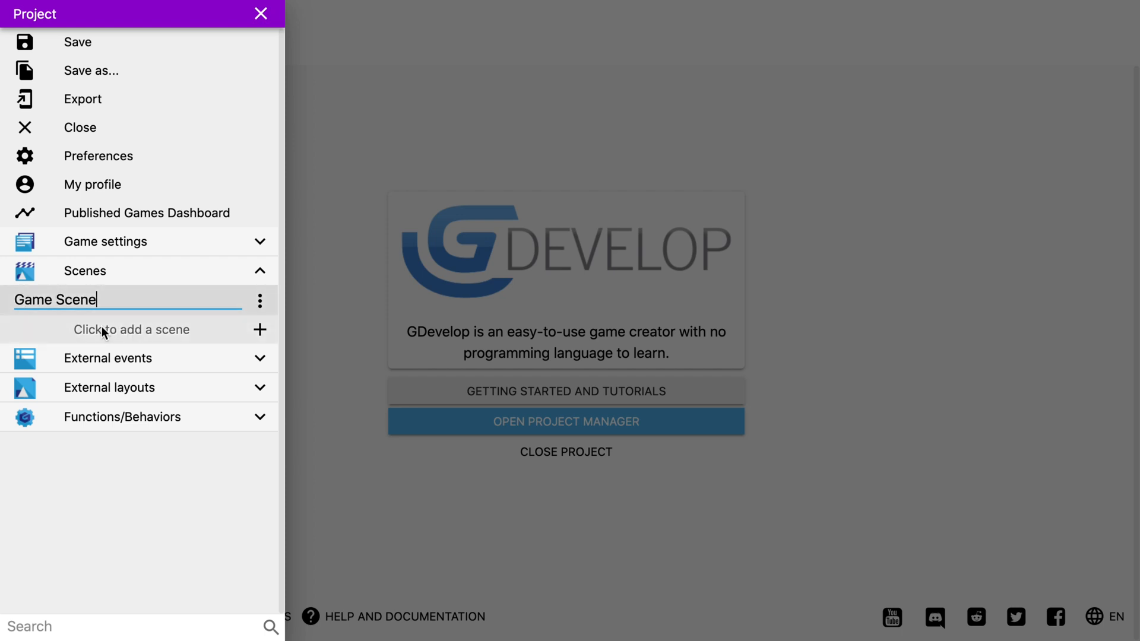
left_click(48, 330)
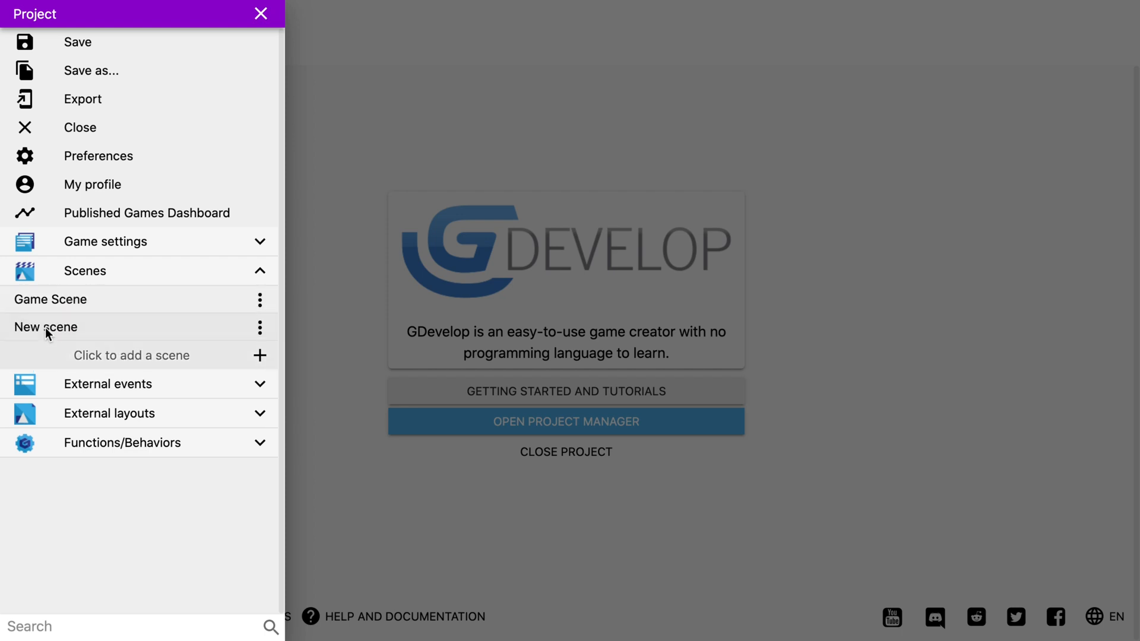
Delete the extra scene called "New scene" from the project
left_click(260, 327)
left_click(303, 406)
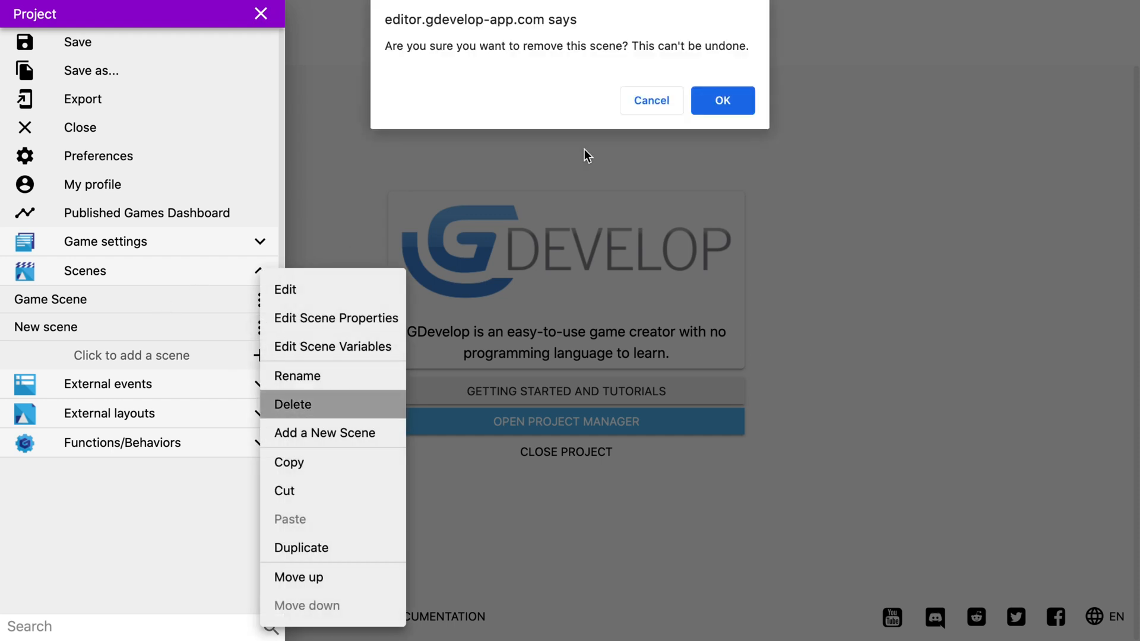
left_click(722, 100)
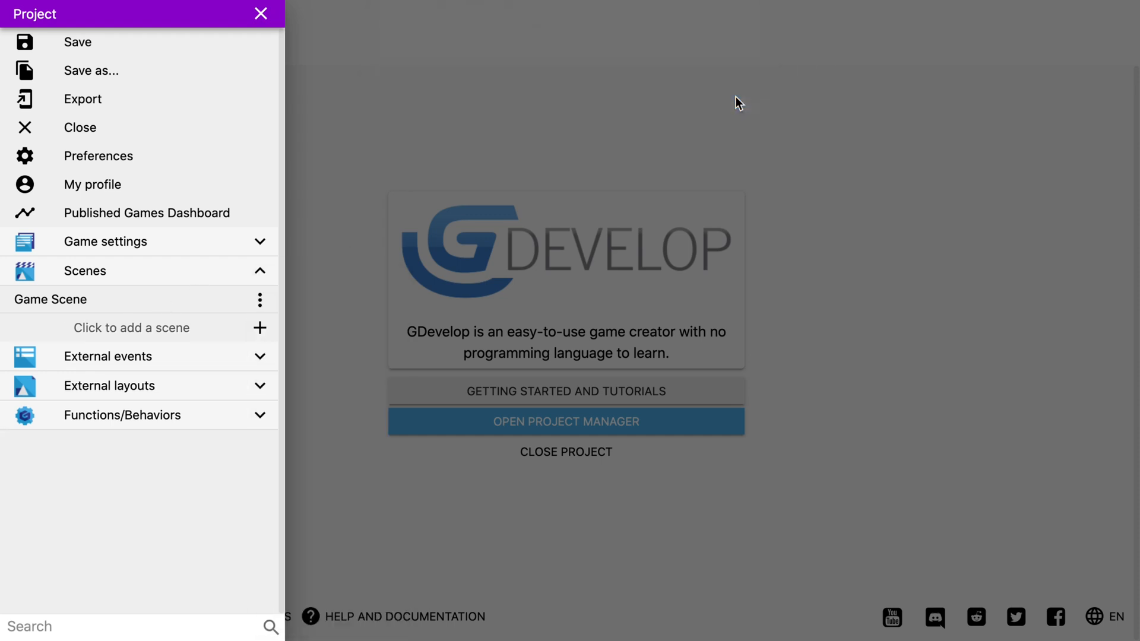
Open Game Scene for editing, create a Sprite object from scratch and add an animation to it
left_click(134, 302)
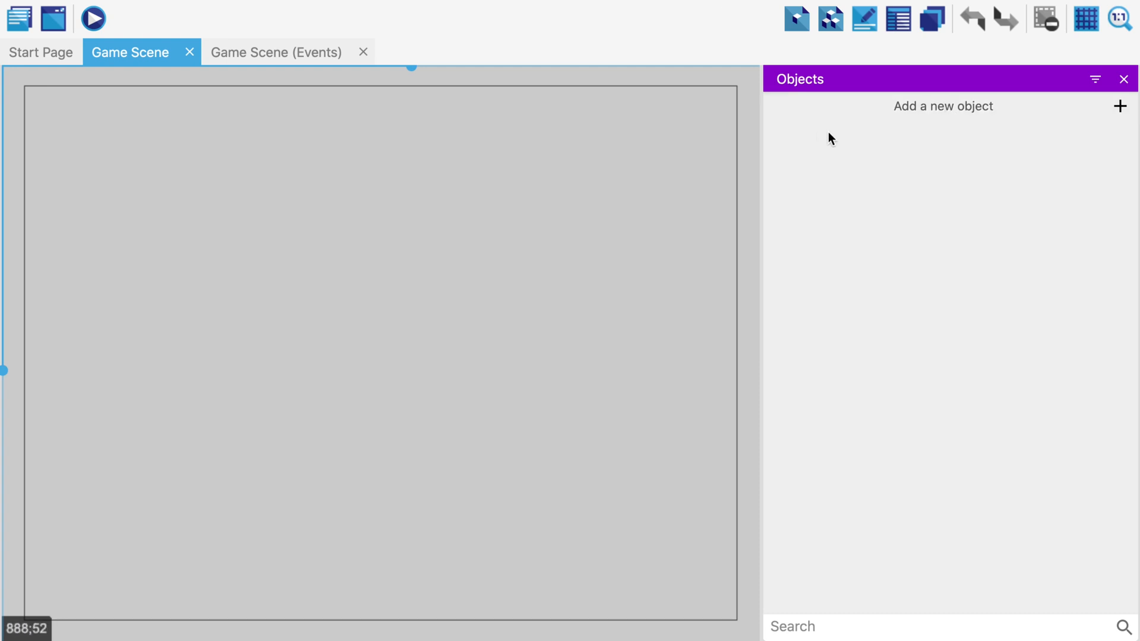
left_click(957, 108)
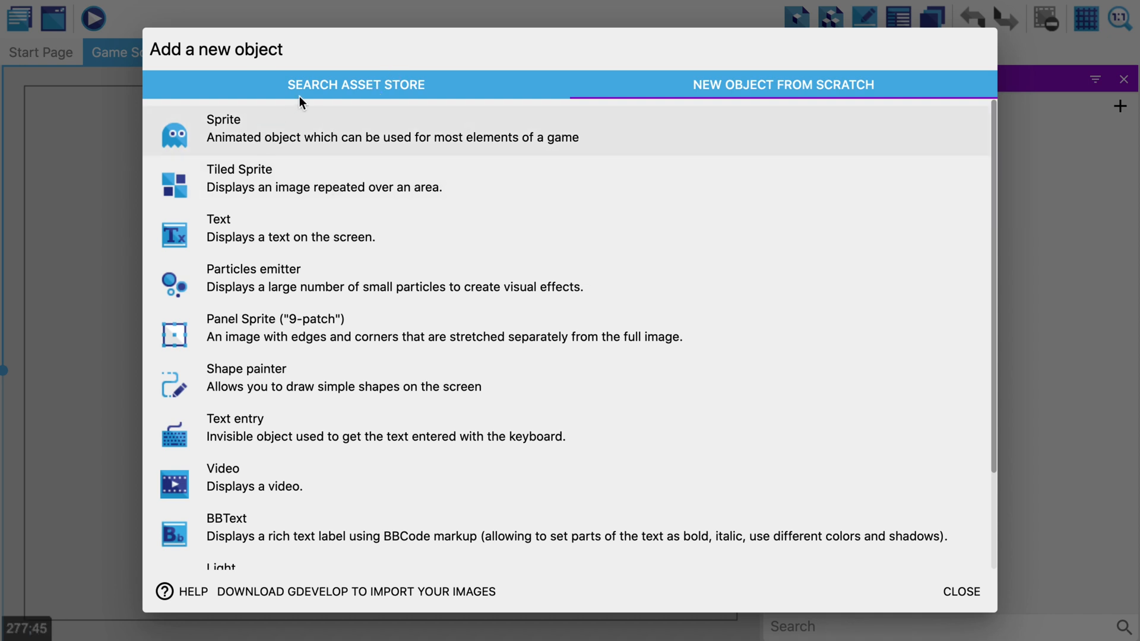
left_click(302, 138)
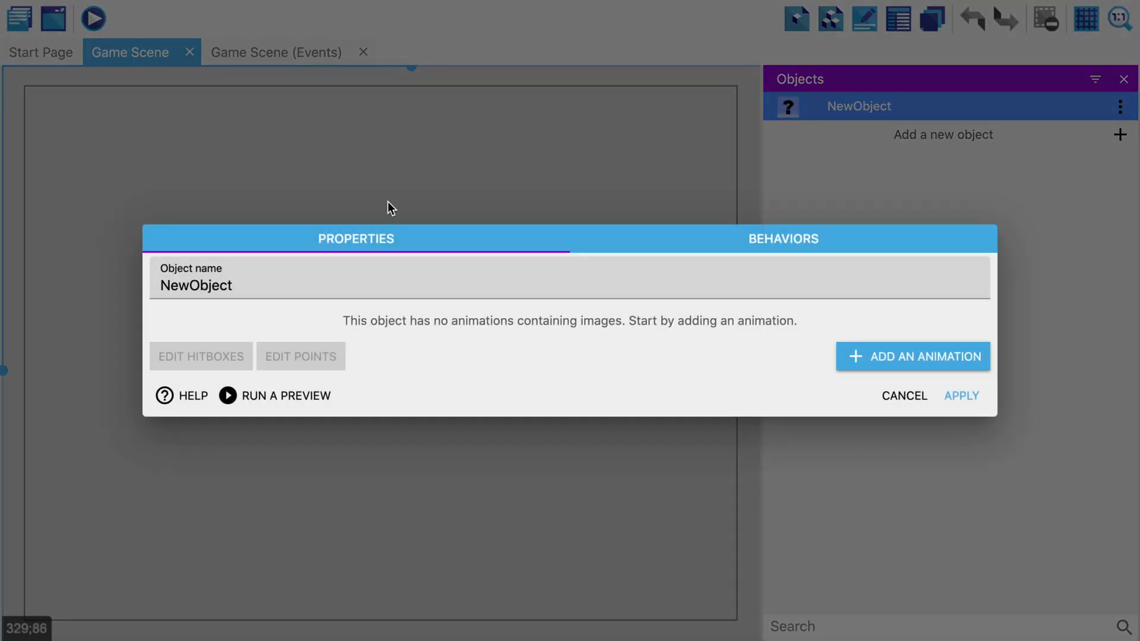
left_click(350, 279)
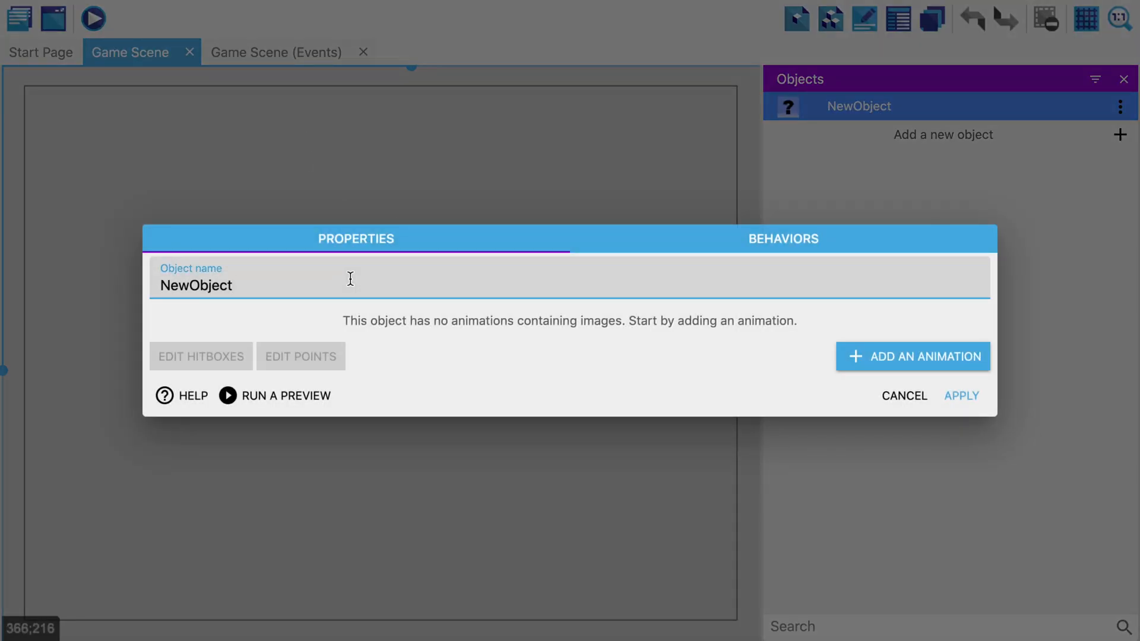
left_click(679, 340)
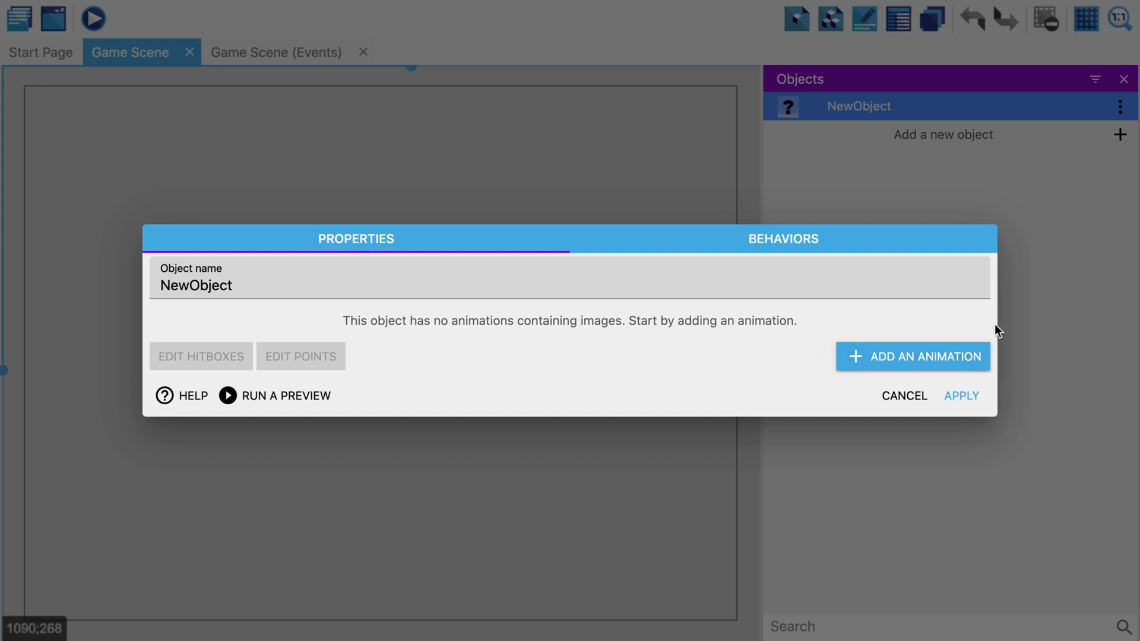
left_click(918, 358)
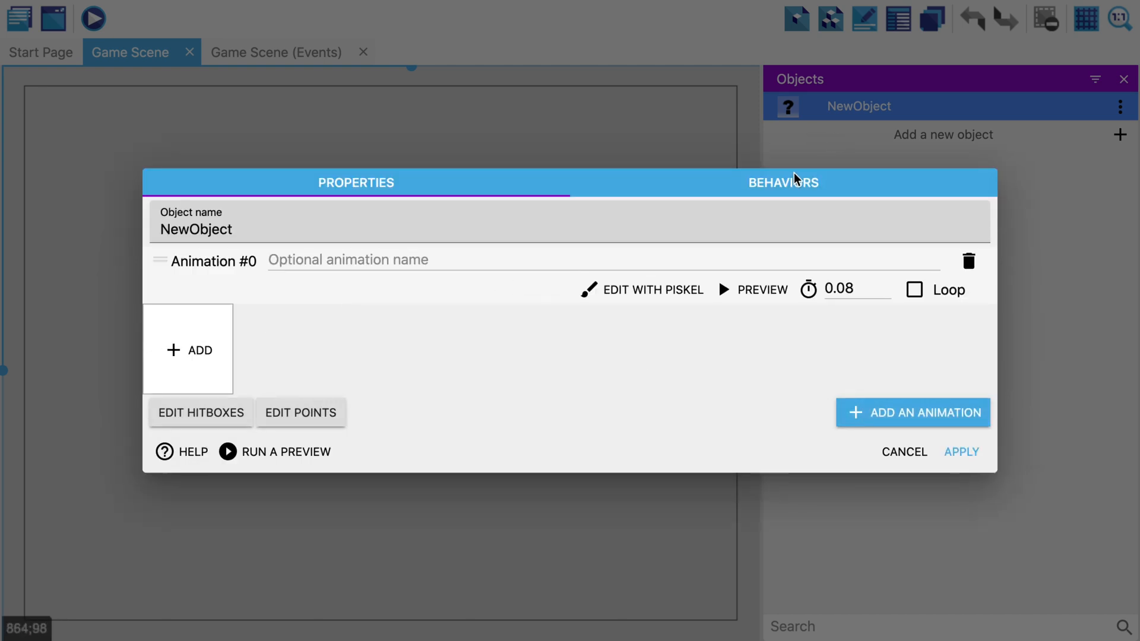
Search the image library for "girl" and add a Cute Girl idle image as the animation's frame
left_click(201, 352)
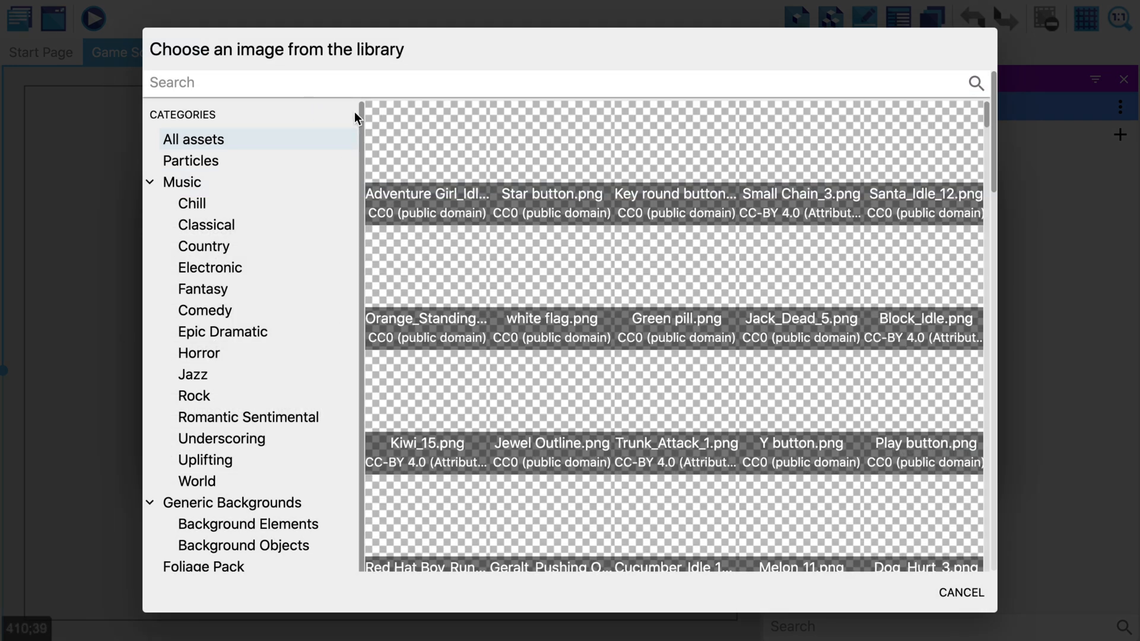
left_click(259, 82)
type("girl")
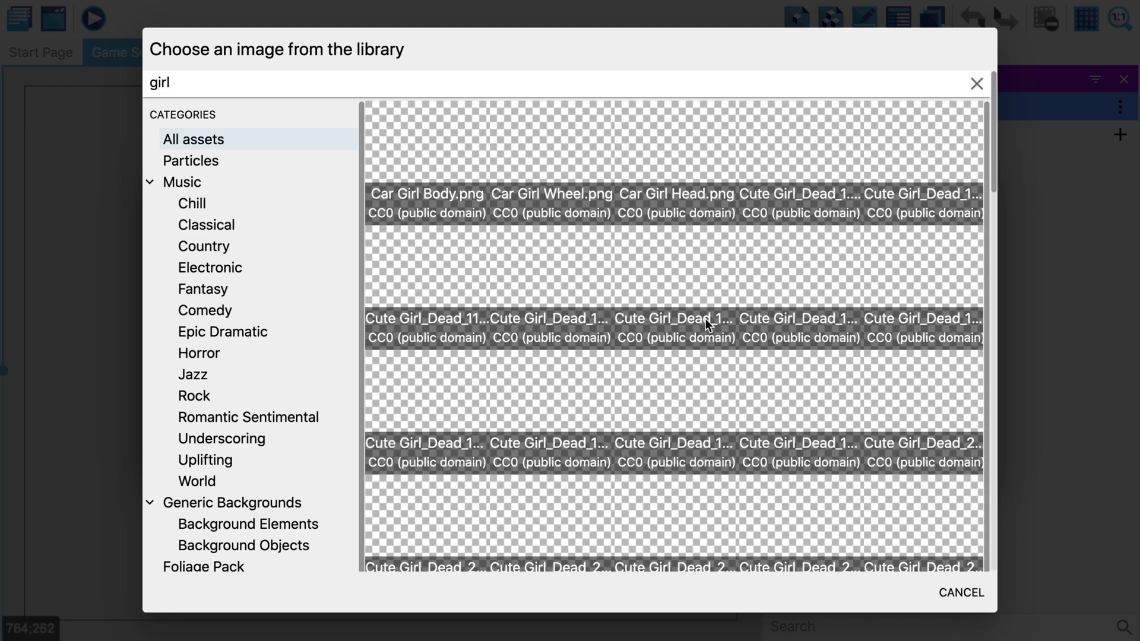
scroll(705, 321, "down", 3)
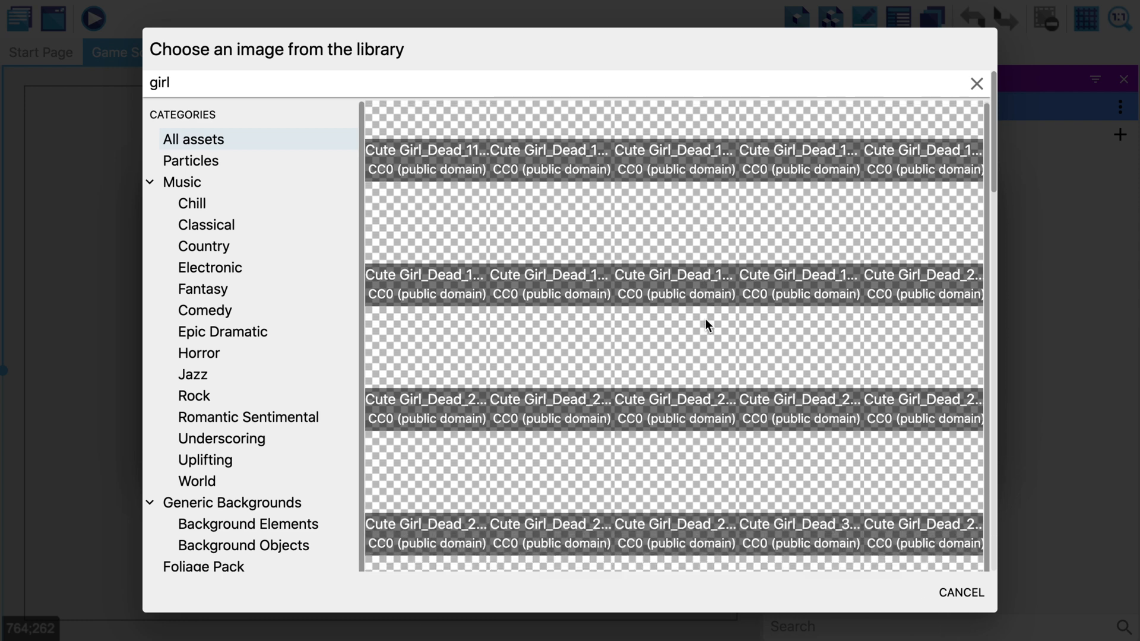
scroll(706, 318, "down", 7)
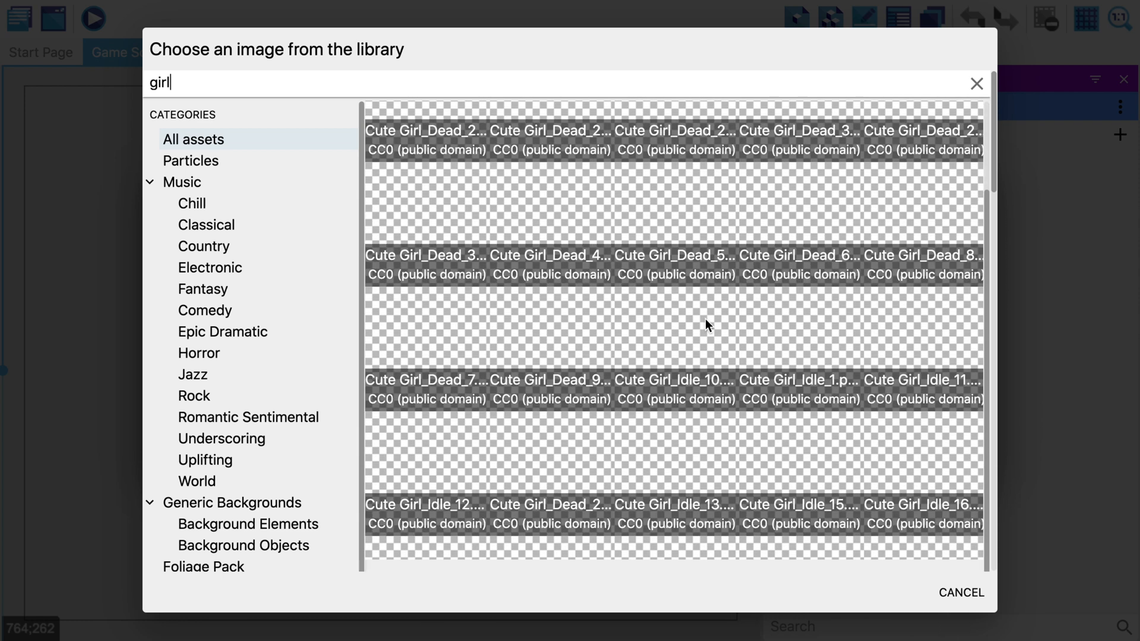
scroll(705, 319, "down", 7)
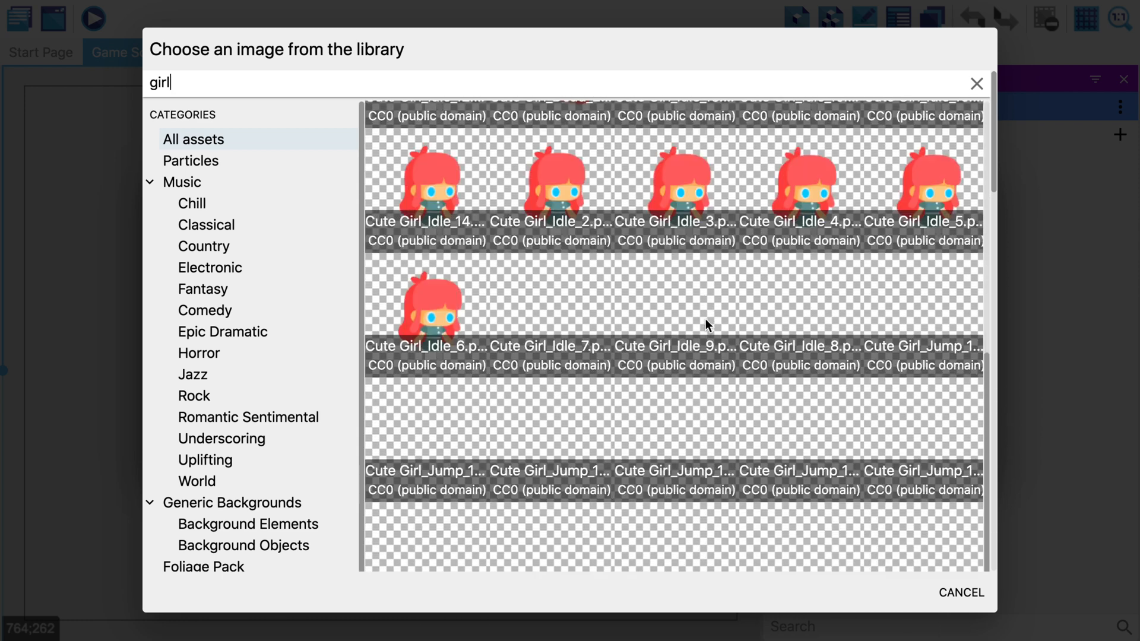
scroll(705, 319, "down", 5)
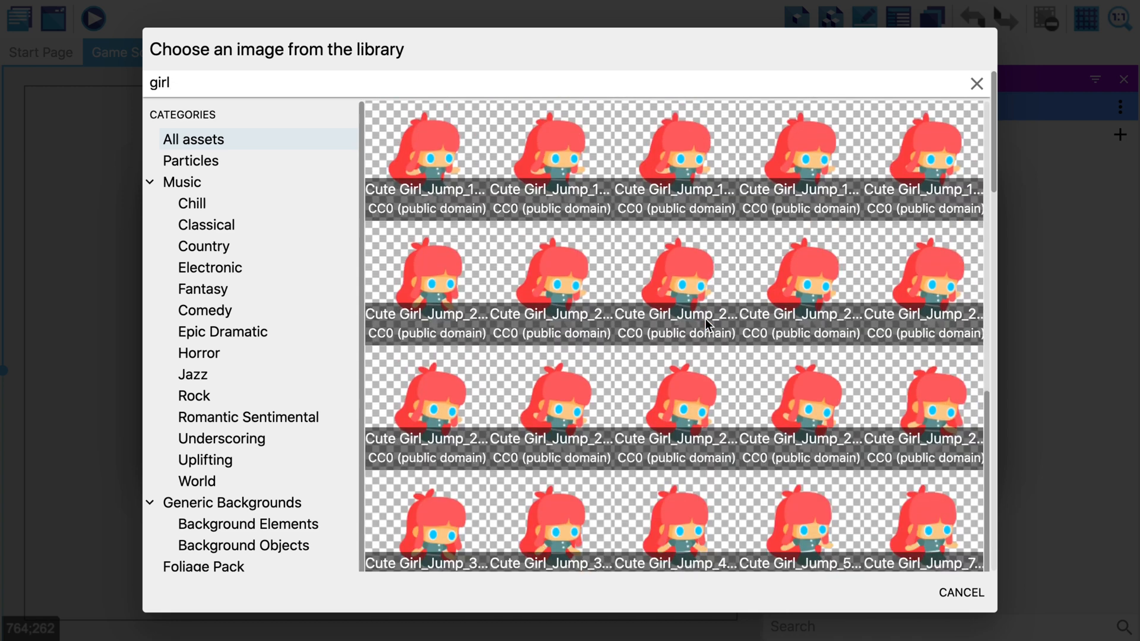
scroll(706, 319, "down", 8)
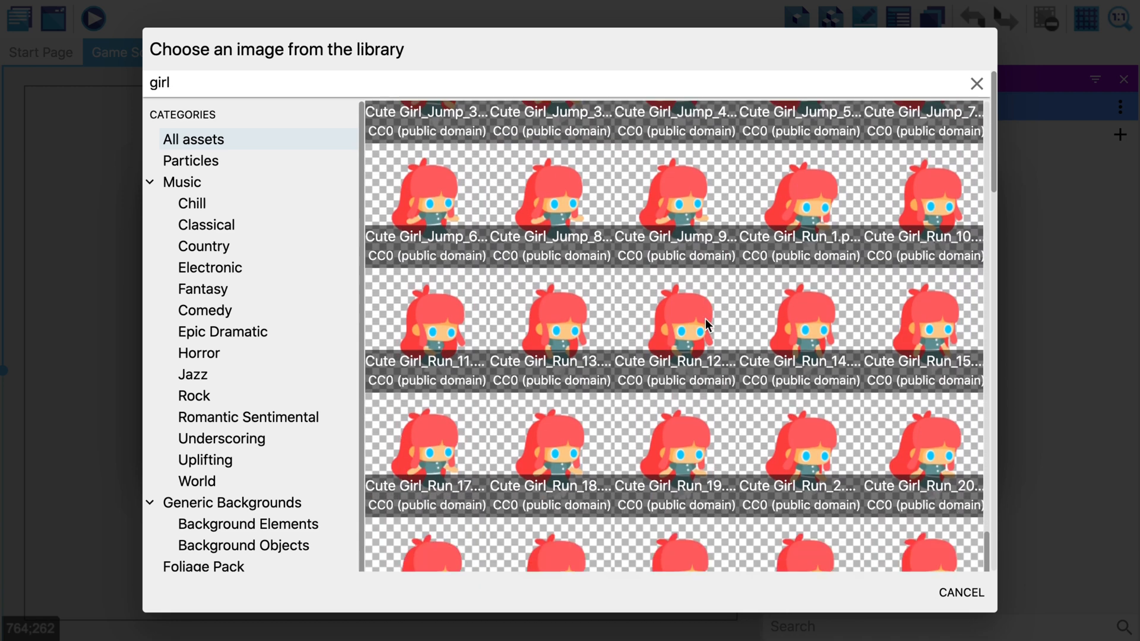
scroll(706, 319, "down", 2)
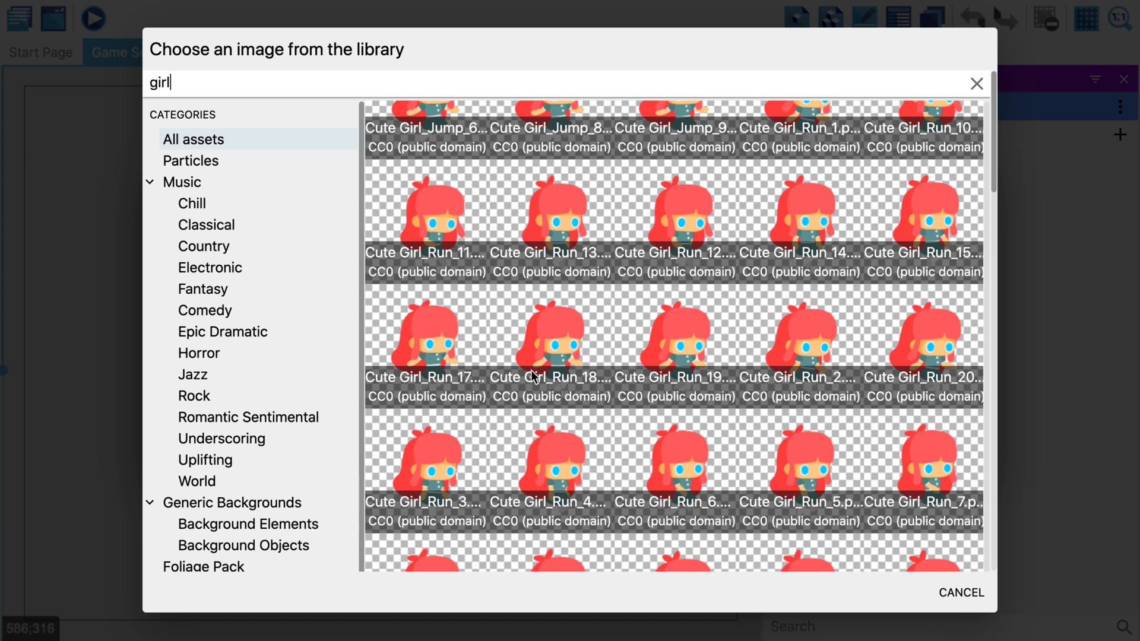
scroll(593, 310, "up", 7)
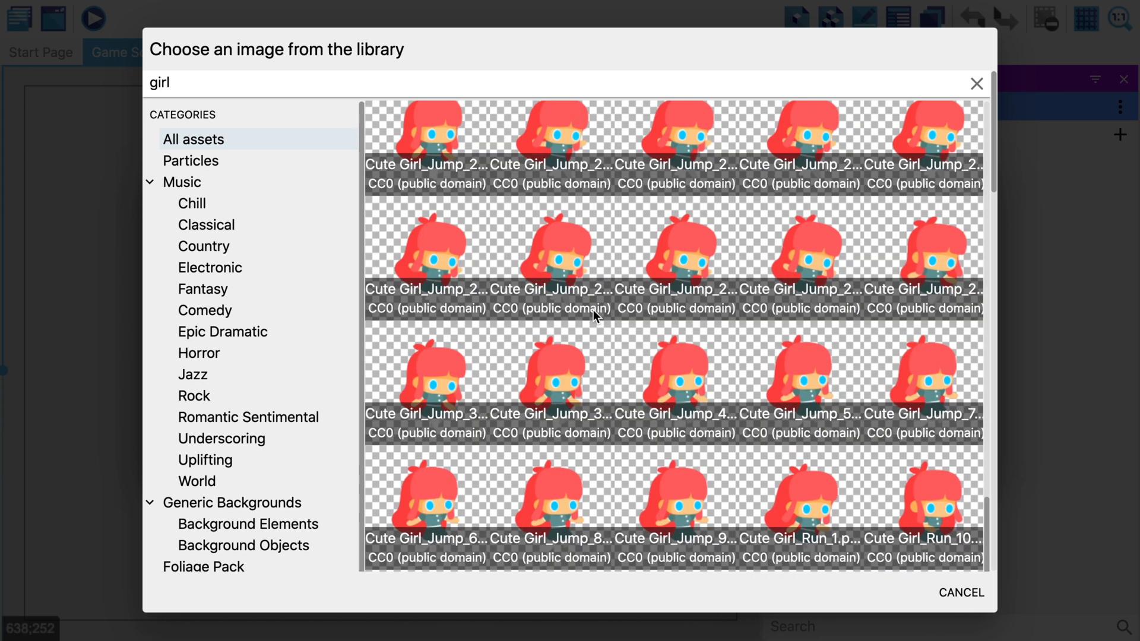
scroll(593, 310, "up", 8)
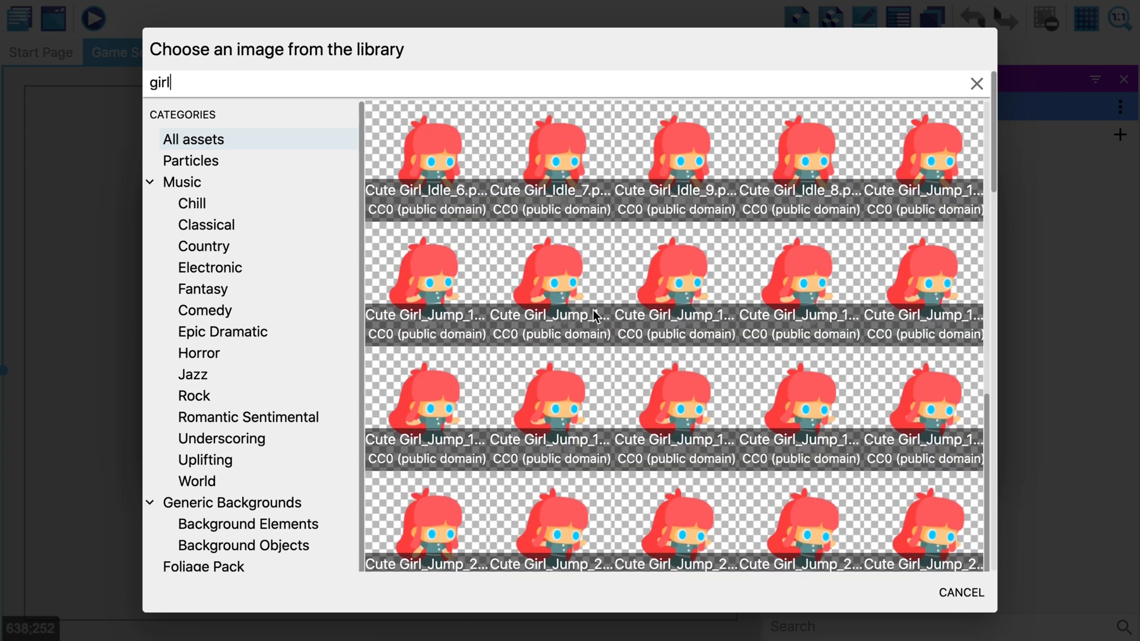
scroll(593, 310, "up", 2)
left_click(695, 274)
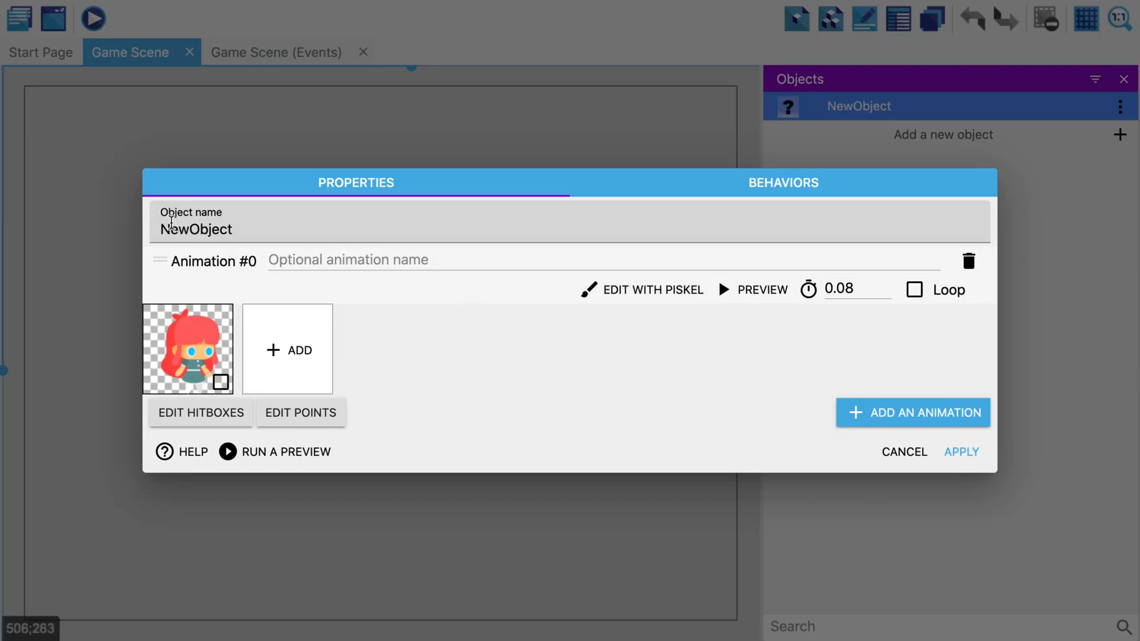
Rename the new sprite object to "Player"
left_click(268, 226)
left_click_drag(267, 226, 81, 227)
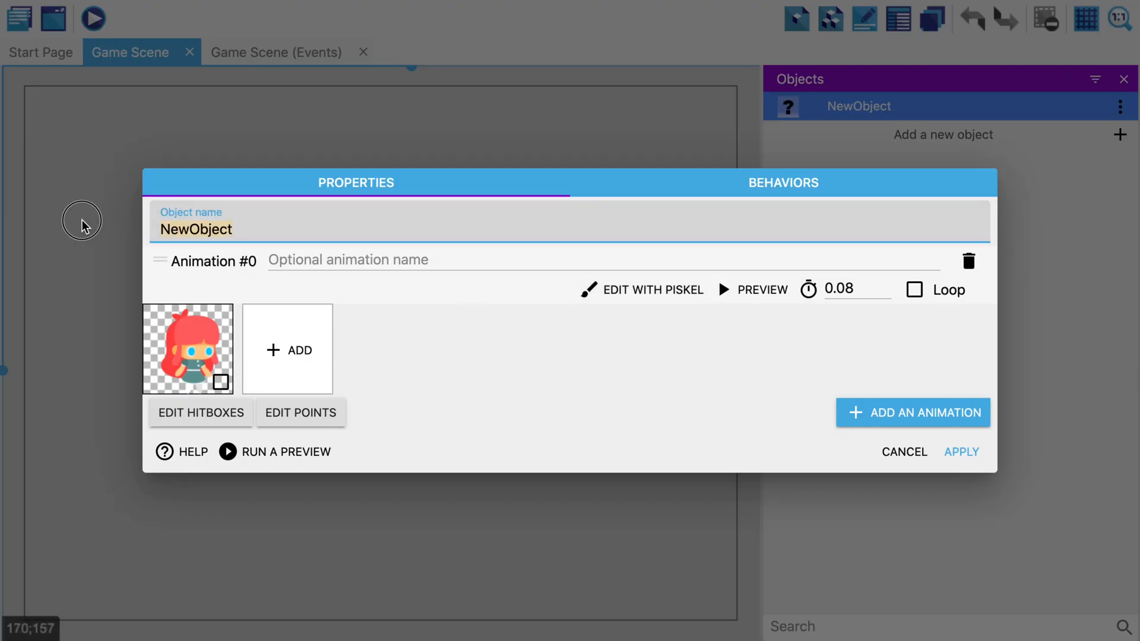
key("BackSpace")
type("Pls")
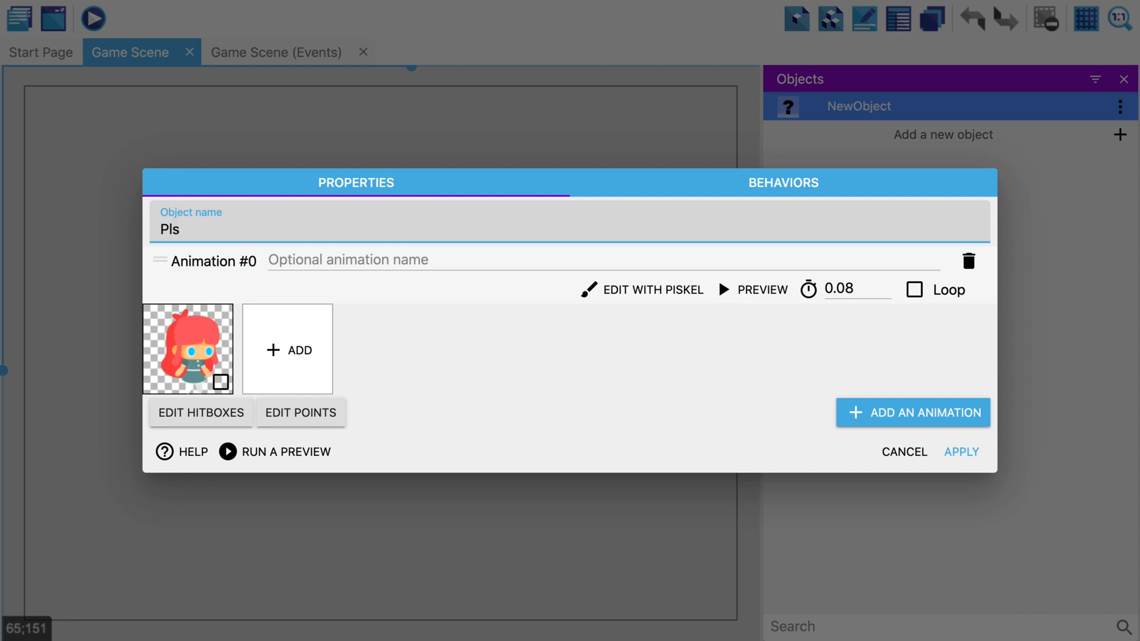
type("yer")
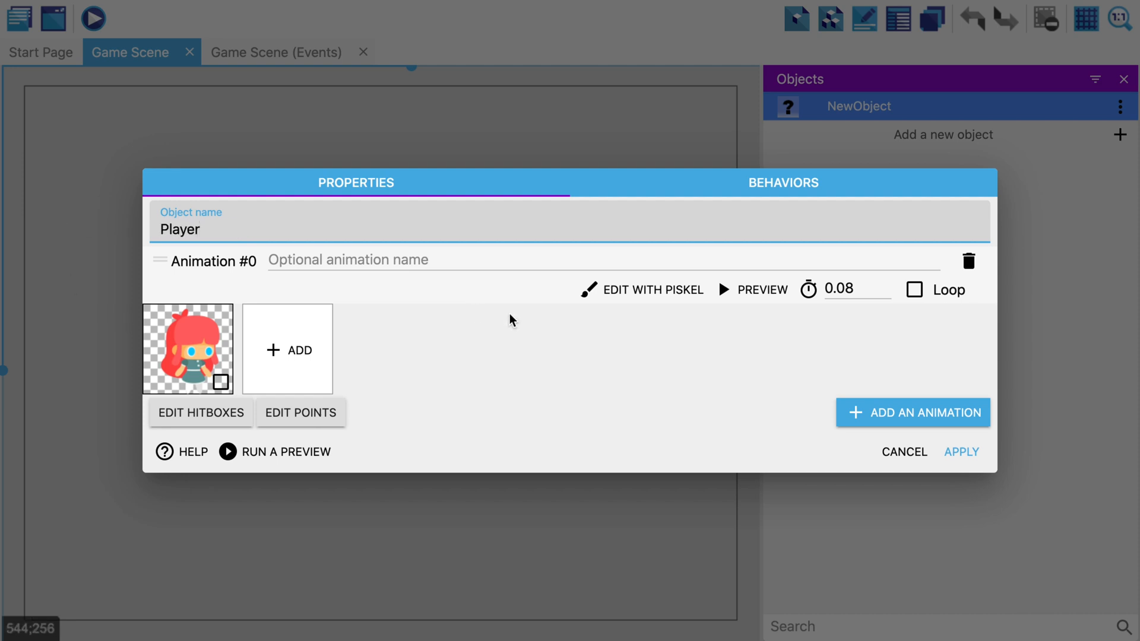
left_click(610, 360)
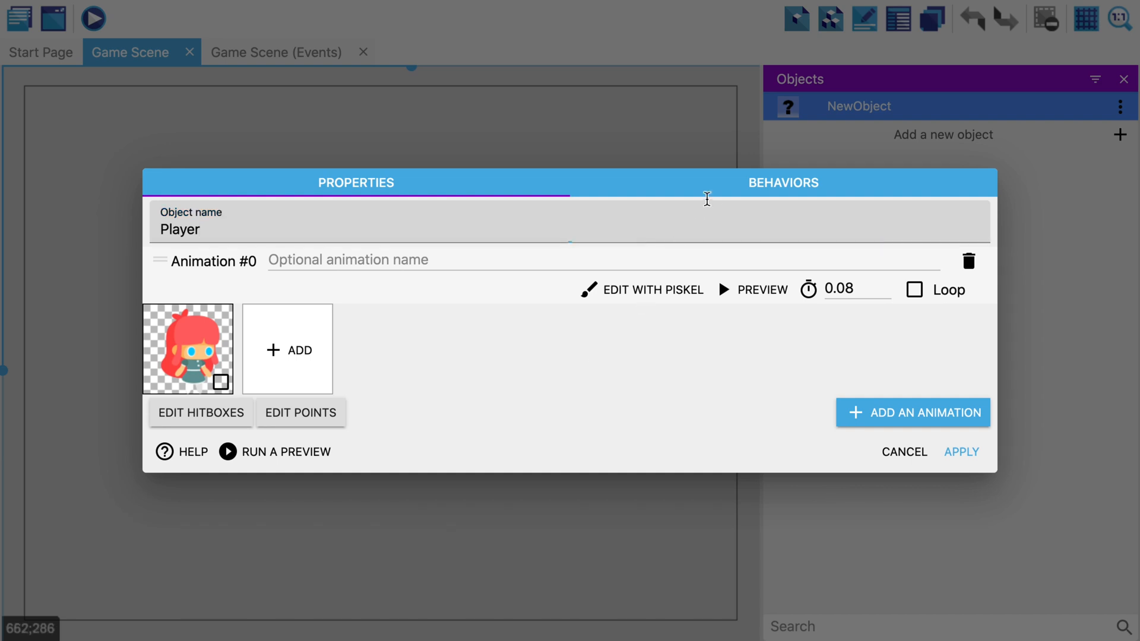
Add the Platformer character behavior to the Player object
left_click(746, 183)
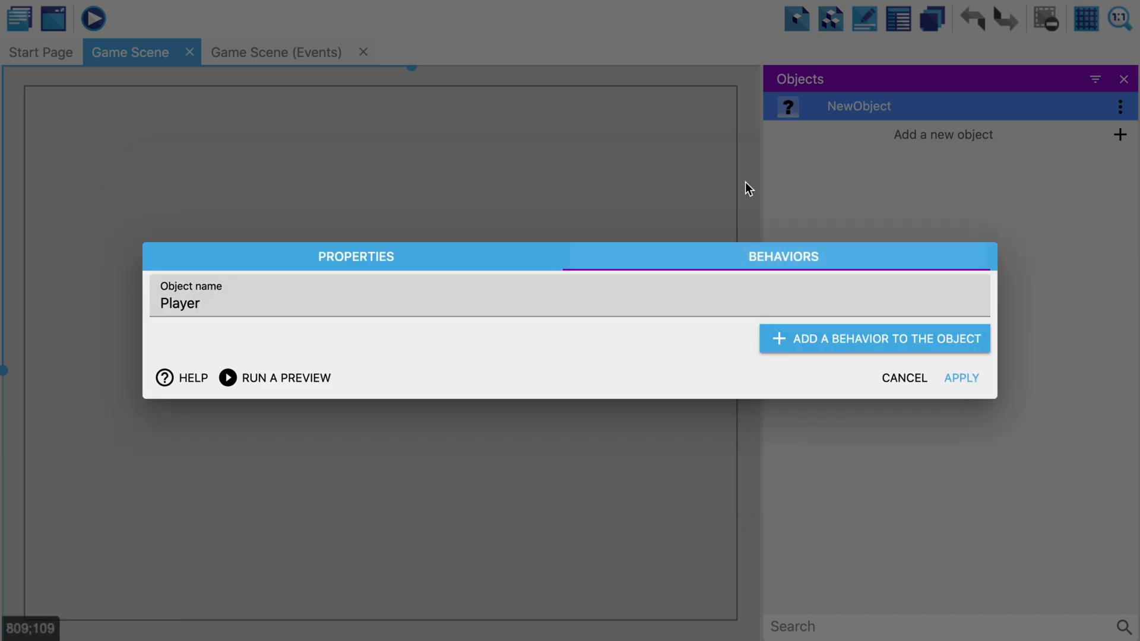
left_click(809, 339)
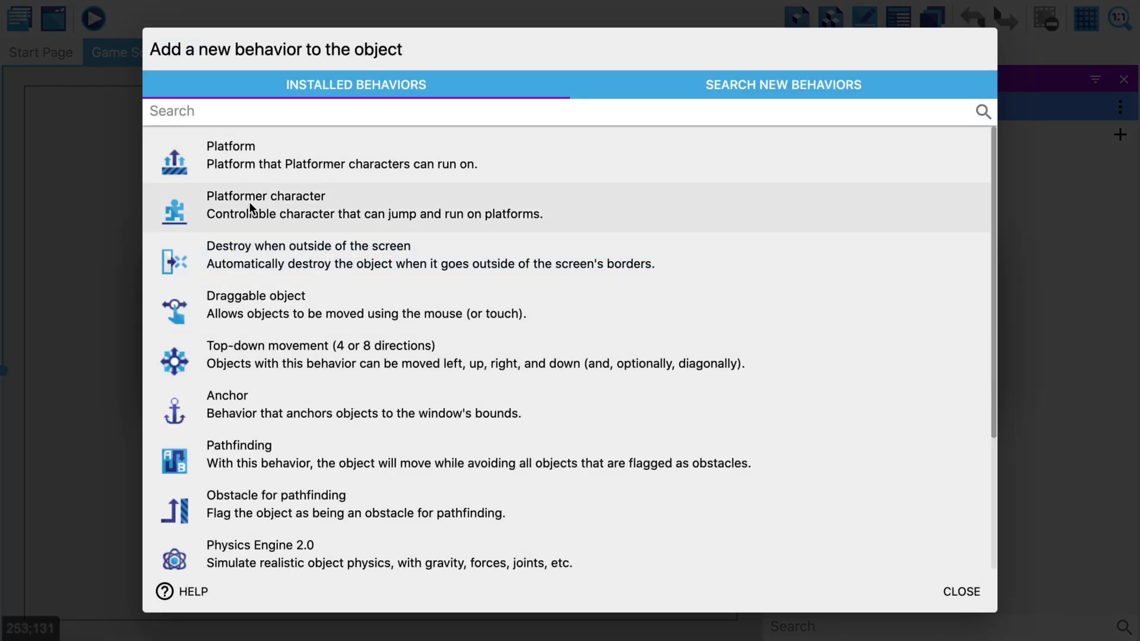
left_click(249, 203)
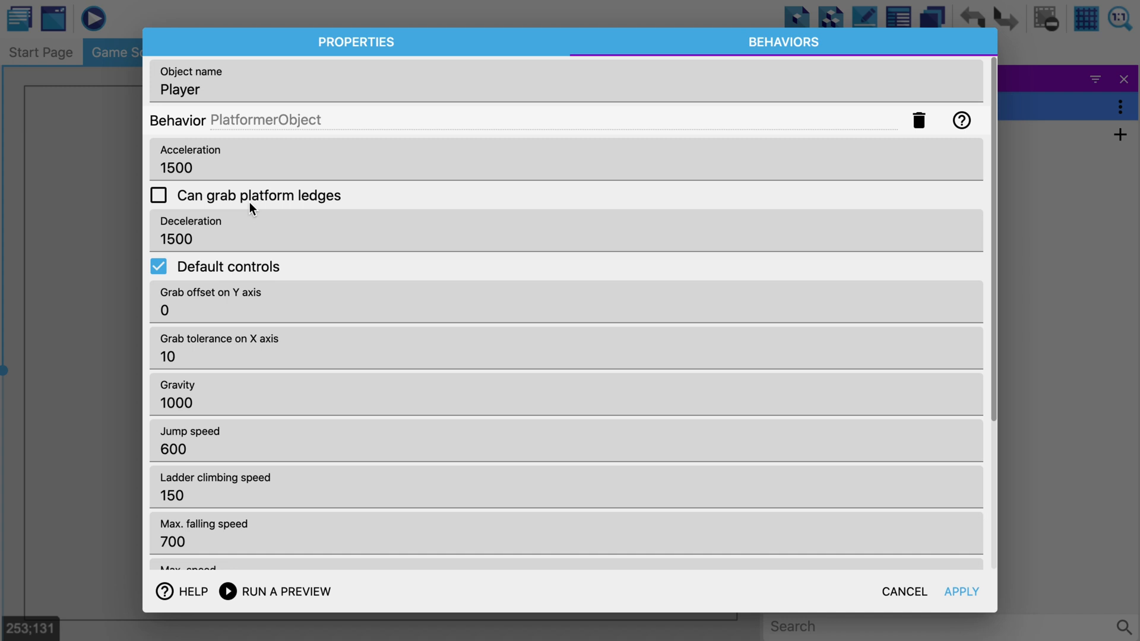
Review the Platformer character behavior's settings and apply the changes to the Player object
scroll(250, 202, "down", 4)
scroll(250, 202, "up", 4)
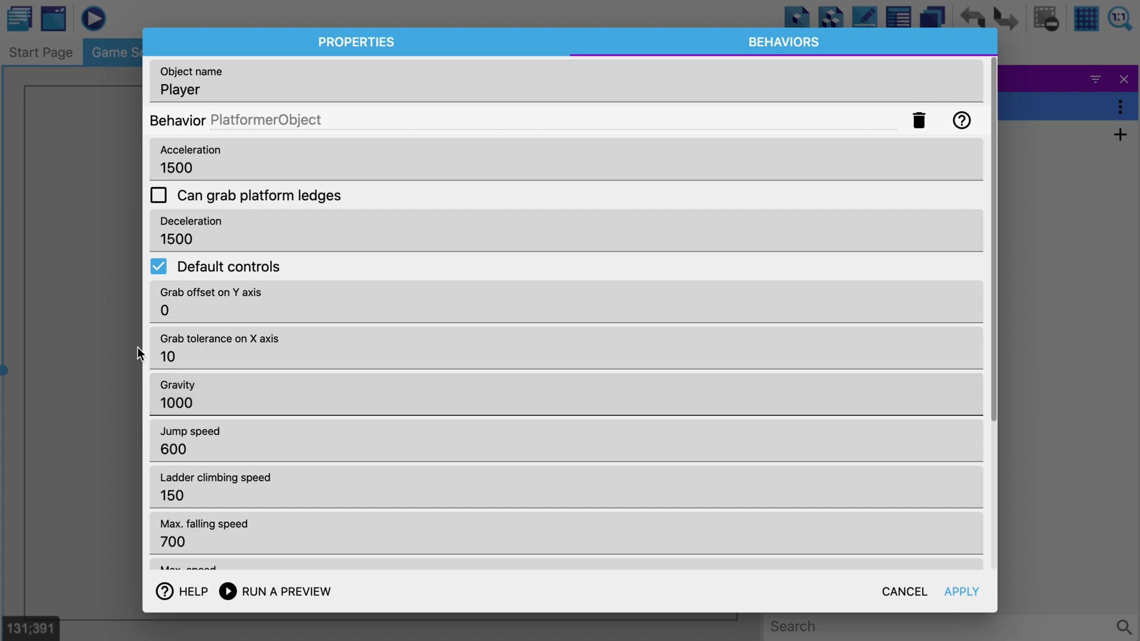
scroll(256, 408, "down", 4)
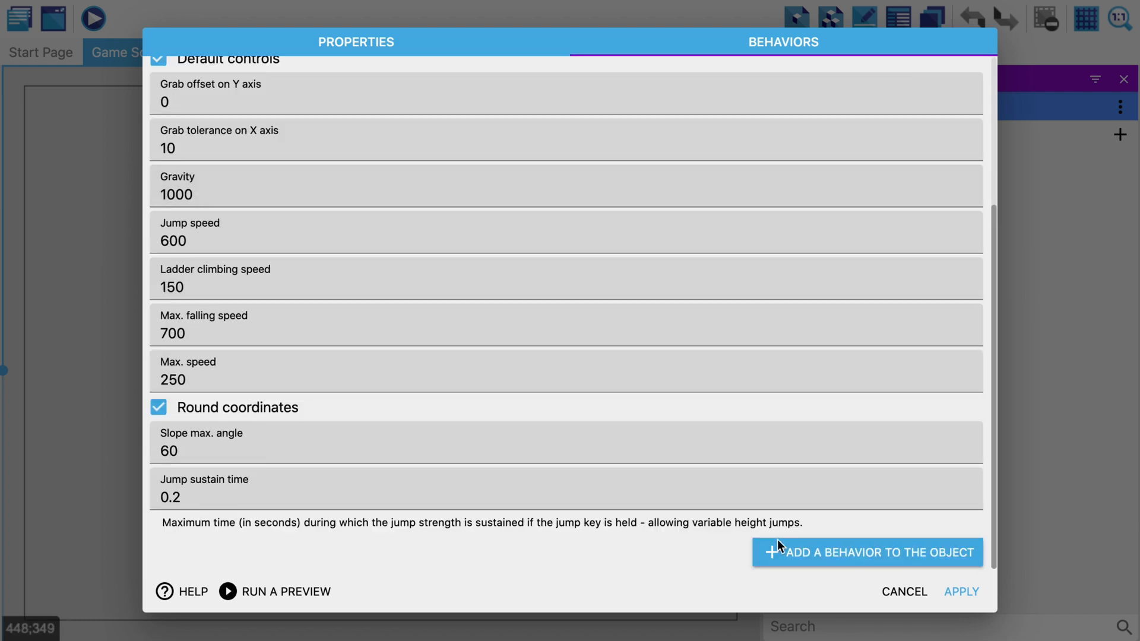
left_click(963, 592)
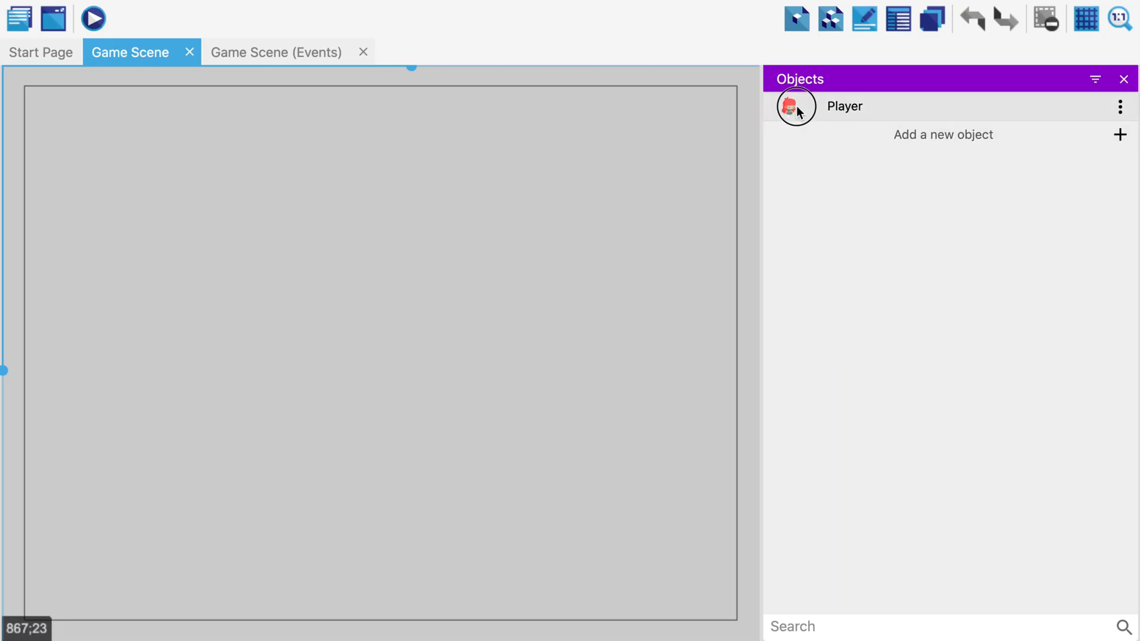
Place the Player in the middle-left of the scene and shrink it to about half its original size
left_click_drag(798, 111, 301, 325)
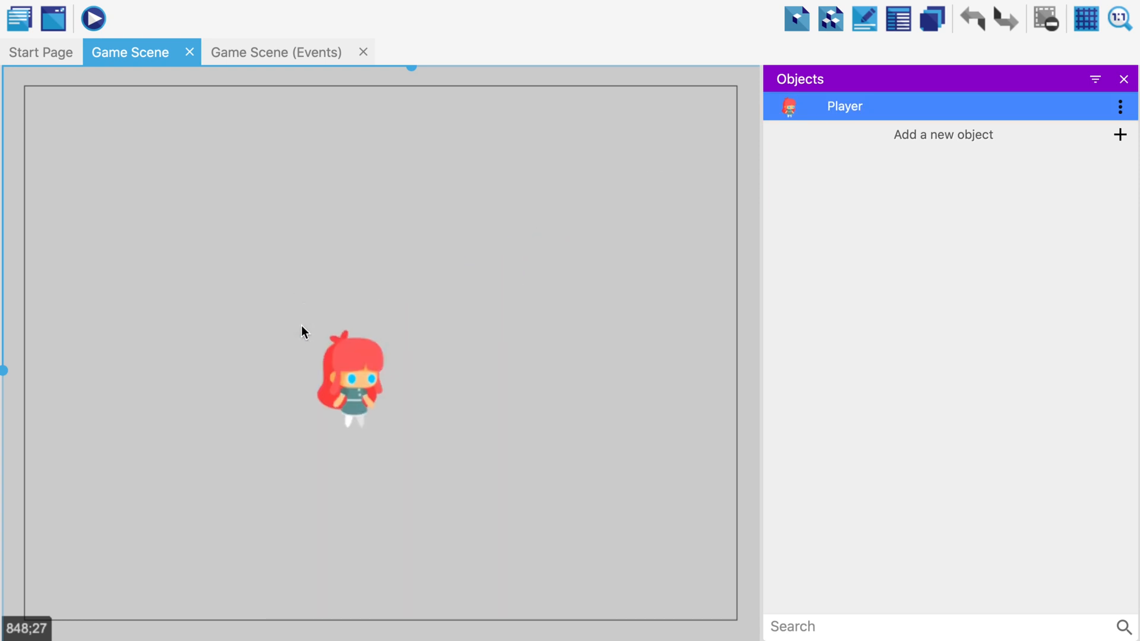
left_click(366, 387)
left_click_drag(397, 433, 282, 342)
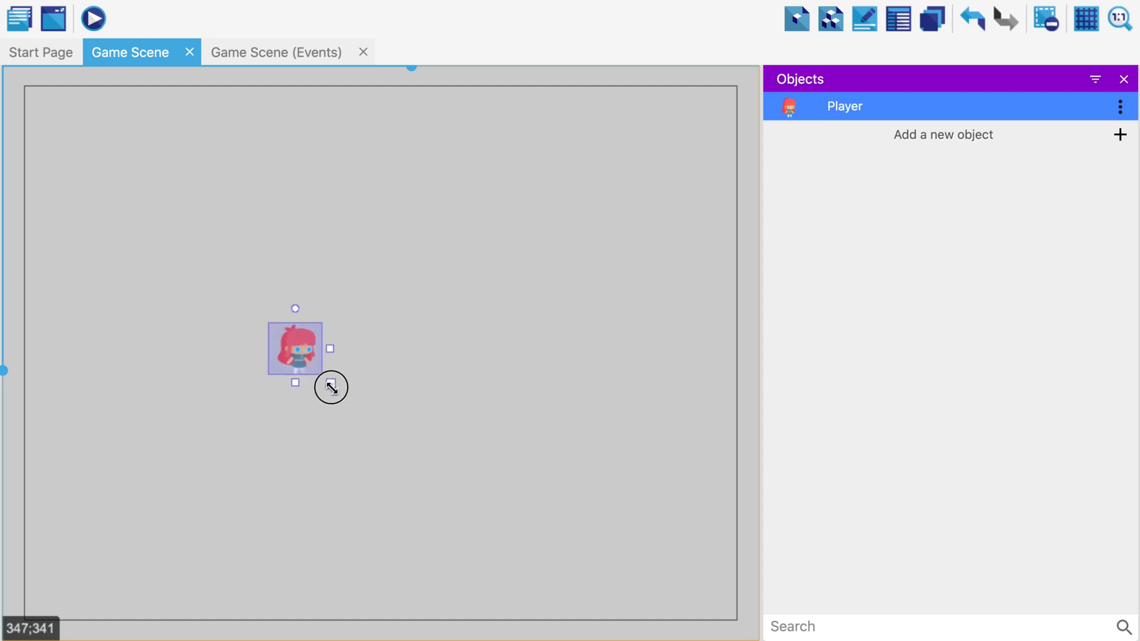
left_click_drag(331, 387, 323, 384)
left_click(202, 454)
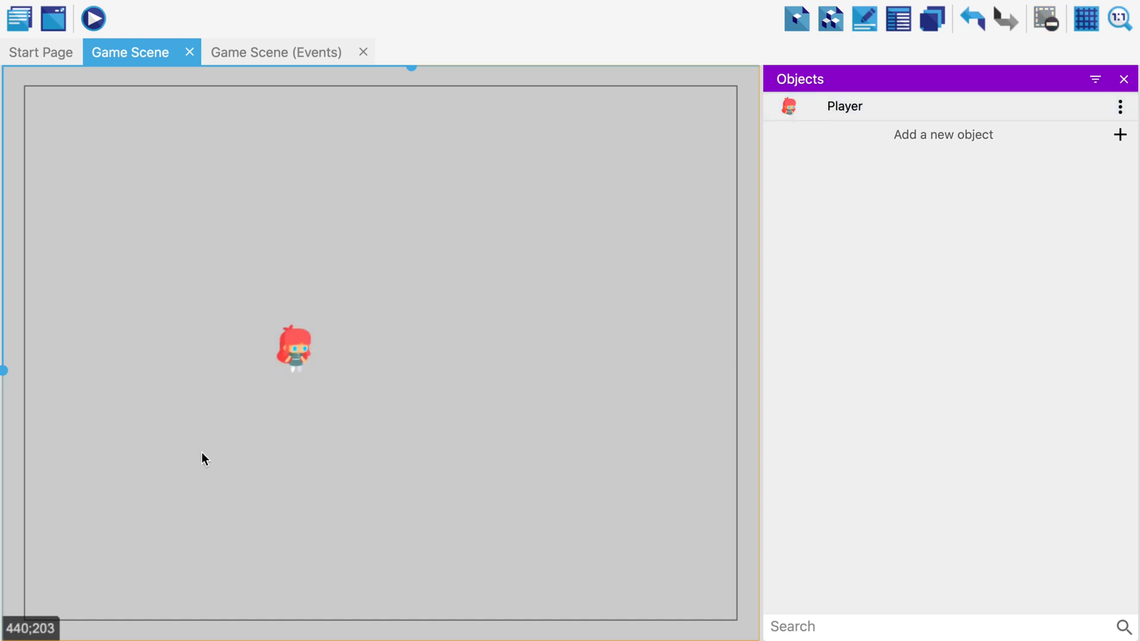
Run a preview of the scene with only the Player in it, and close the preview
left_click(95, 18)
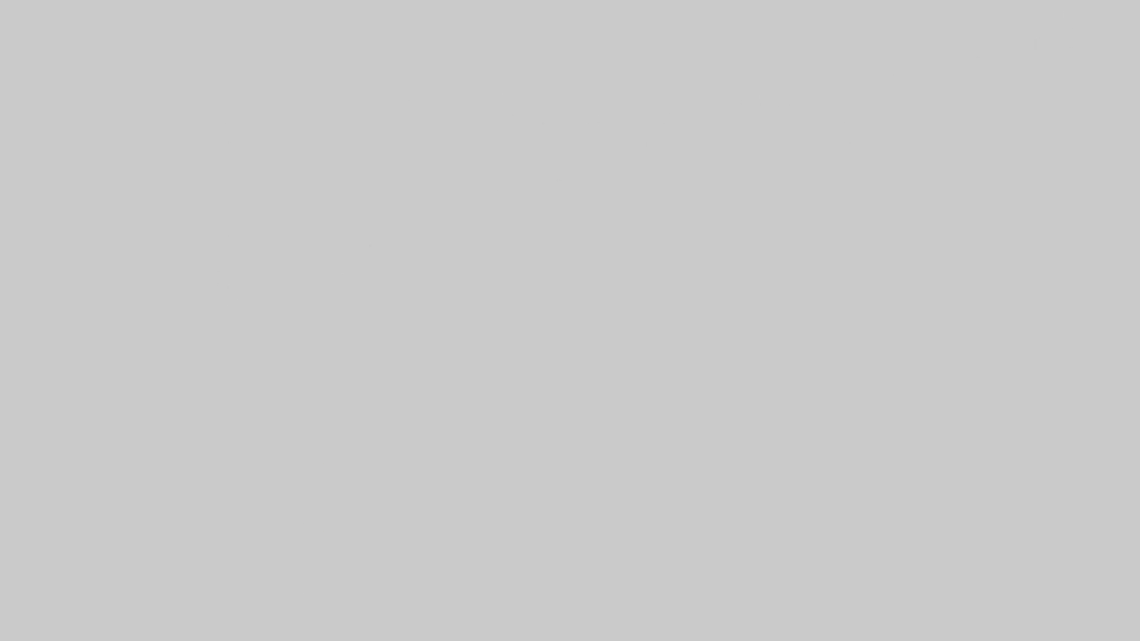
key("super+w")
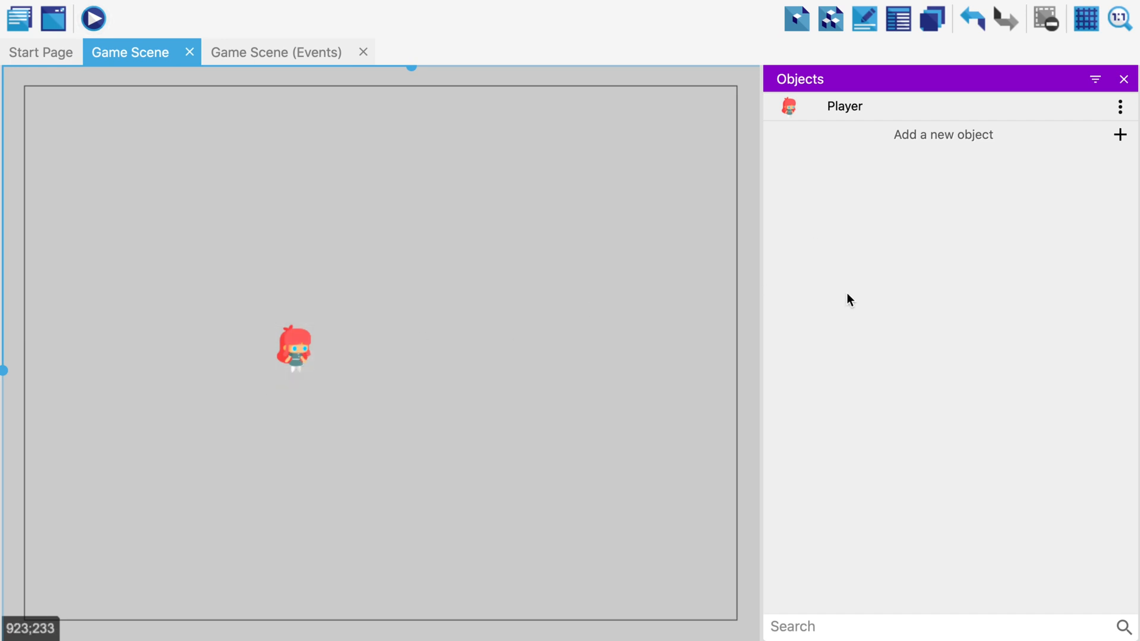
Create a second Sprite object from scratch and name it "Platform"
left_click(911, 134)
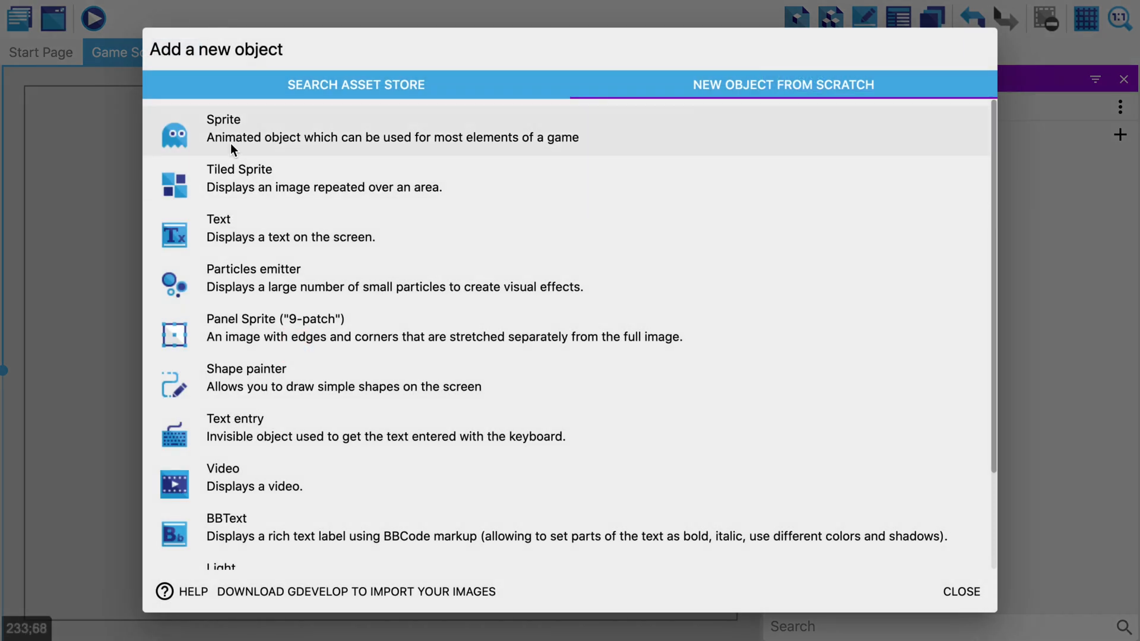
left_click(311, 139)
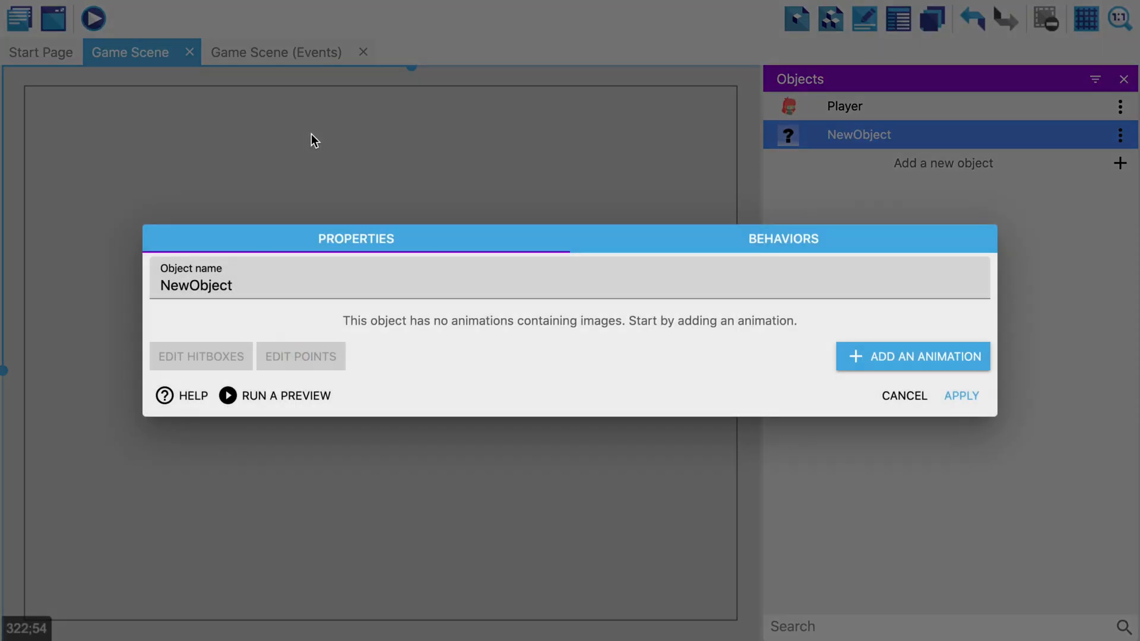
left_click(272, 283)
key("super+a")
key("BackSpace")
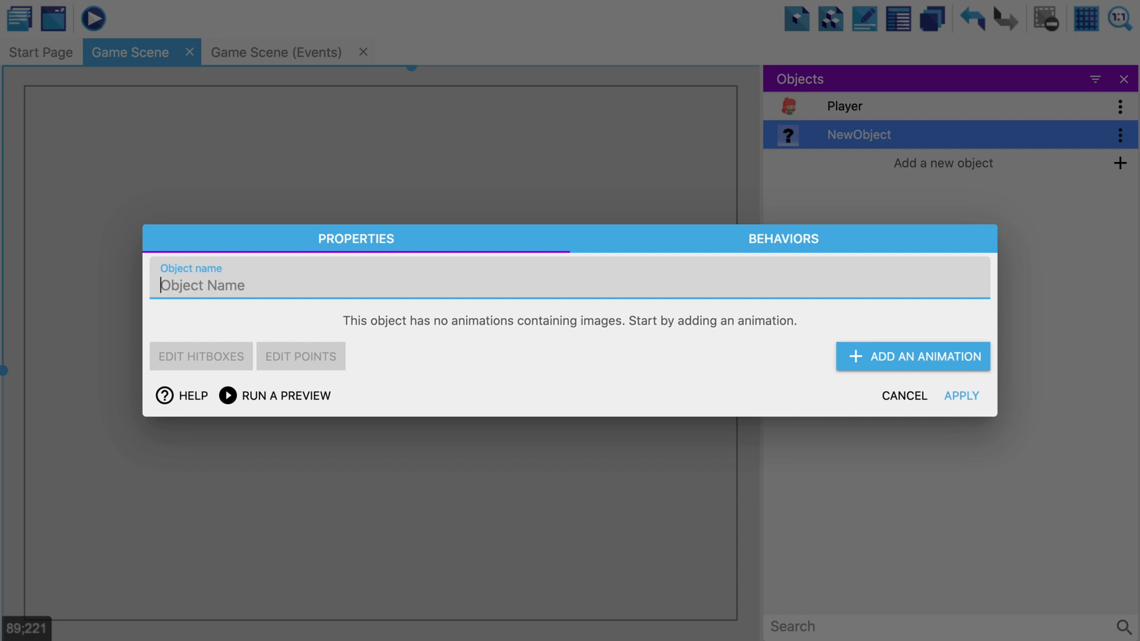
type("Platform")
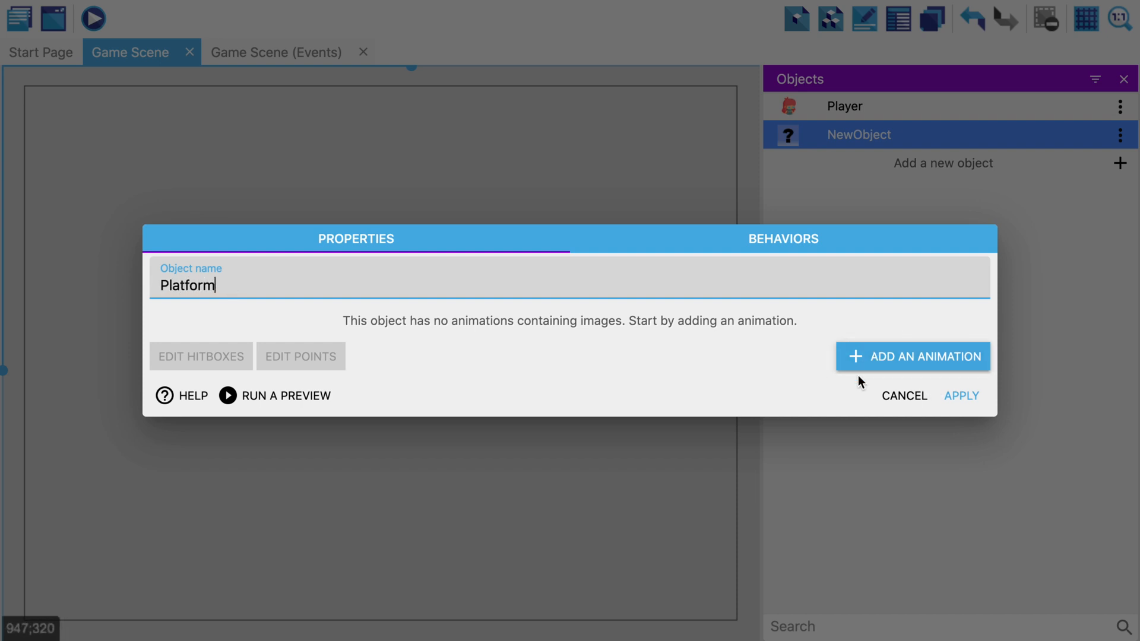
Add an animation to the Platform object, using the solid green 9patch_Grass image found by searching the library for "grass"
left_click(855, 356)
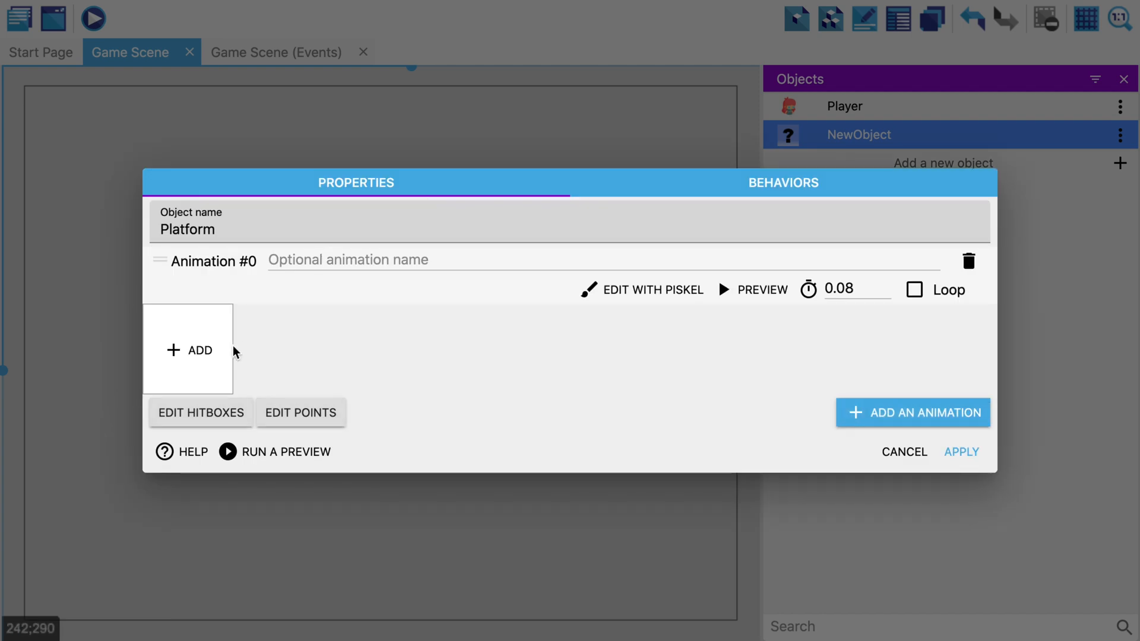
left_click(202, 350)
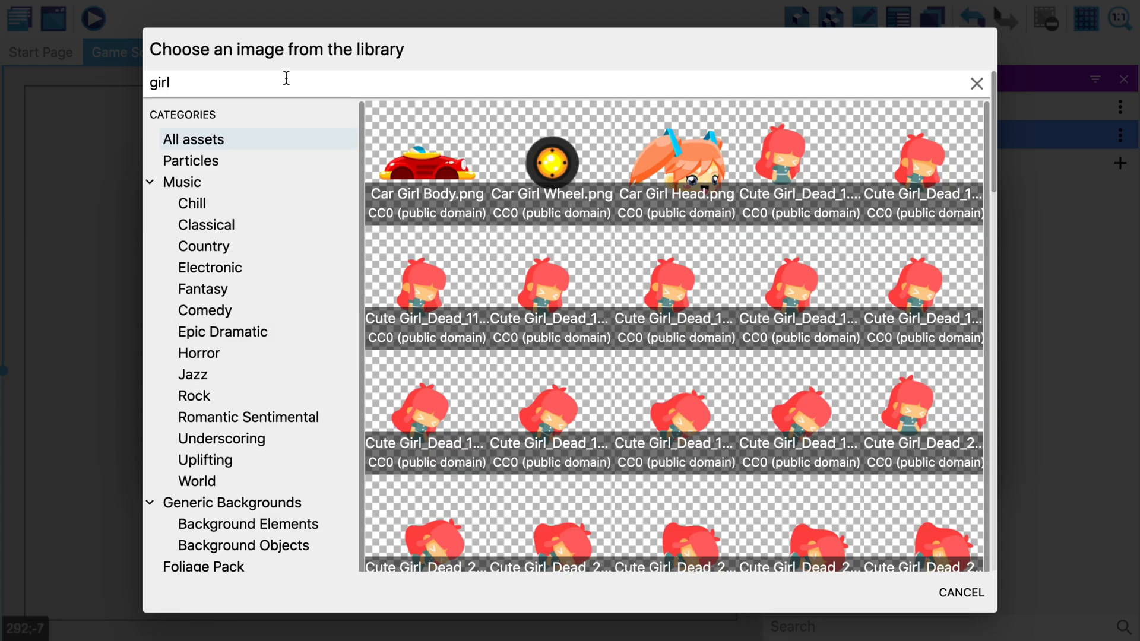
left_click_drag(286, 78, 148, 79)
key("BackSpace")
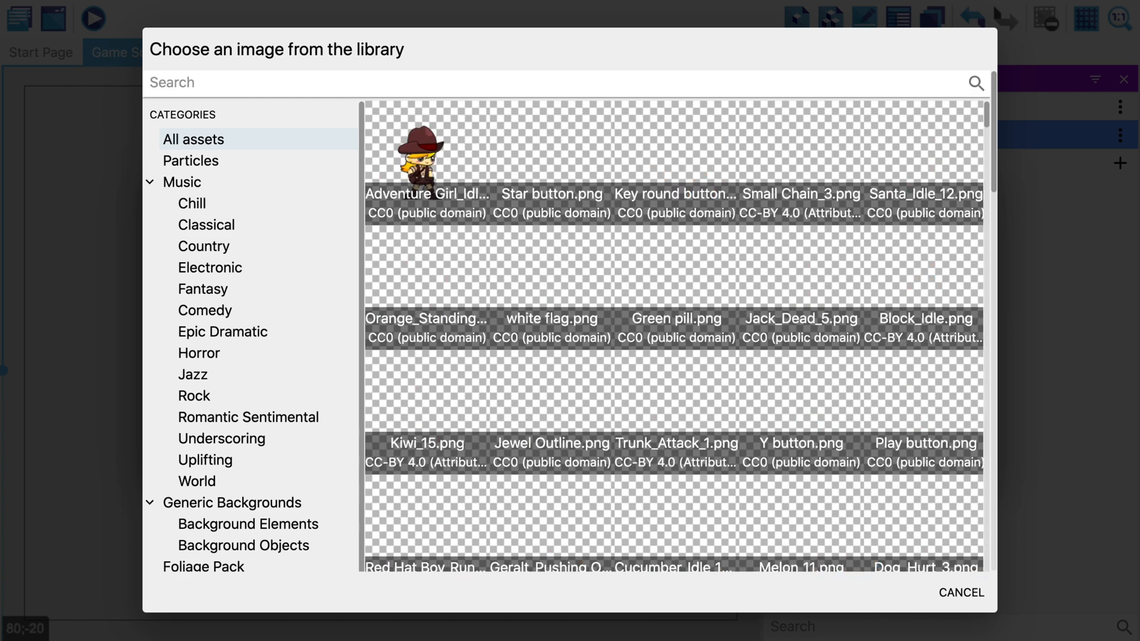
type("grass")
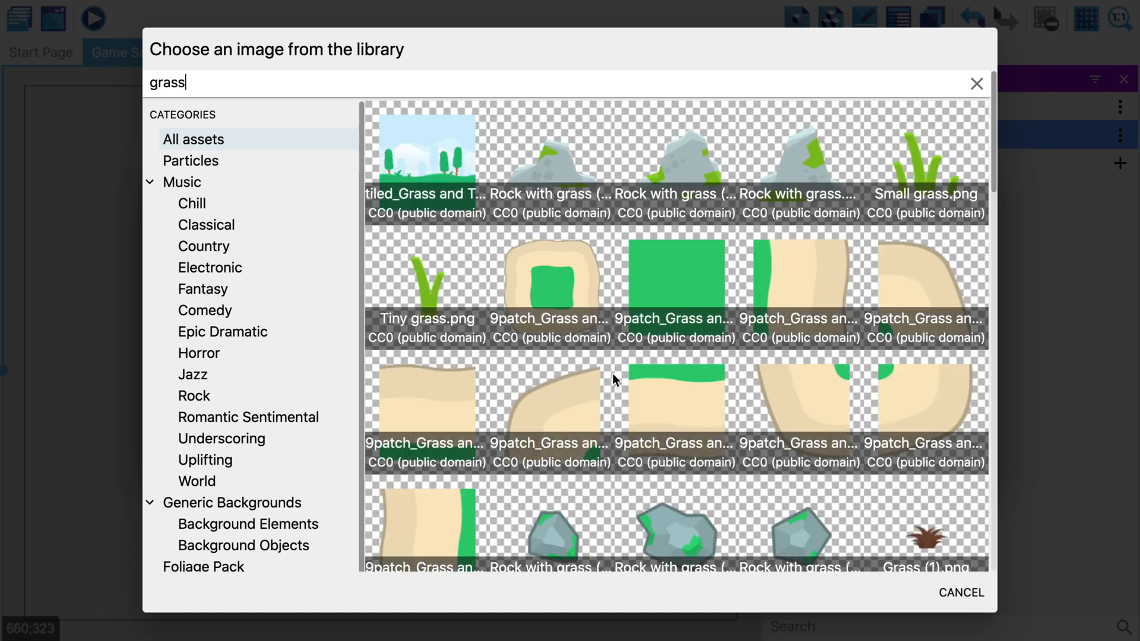
left_click(673, 271)
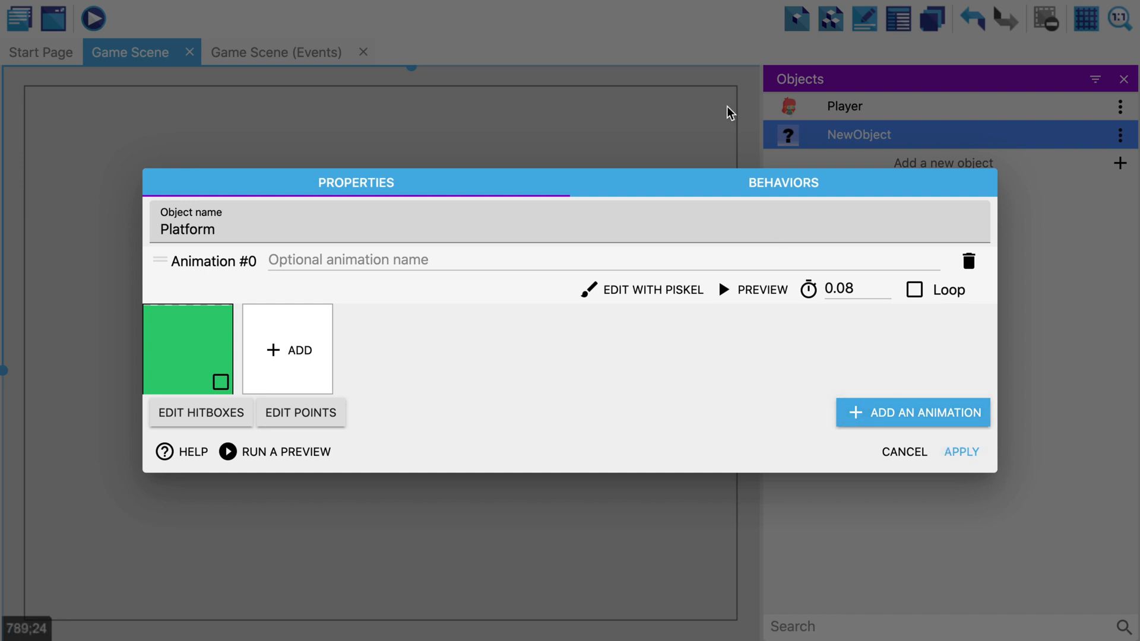
Add the Platform behavior to the Platform object and apply the changes
left_click(746, 185)
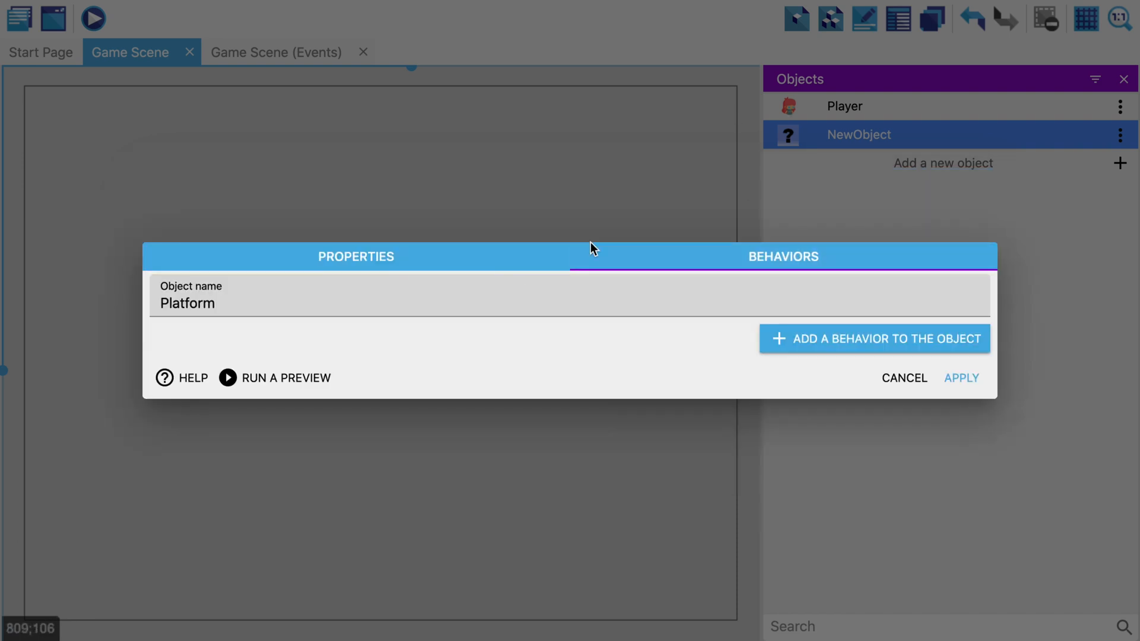
left_click(815, 335)
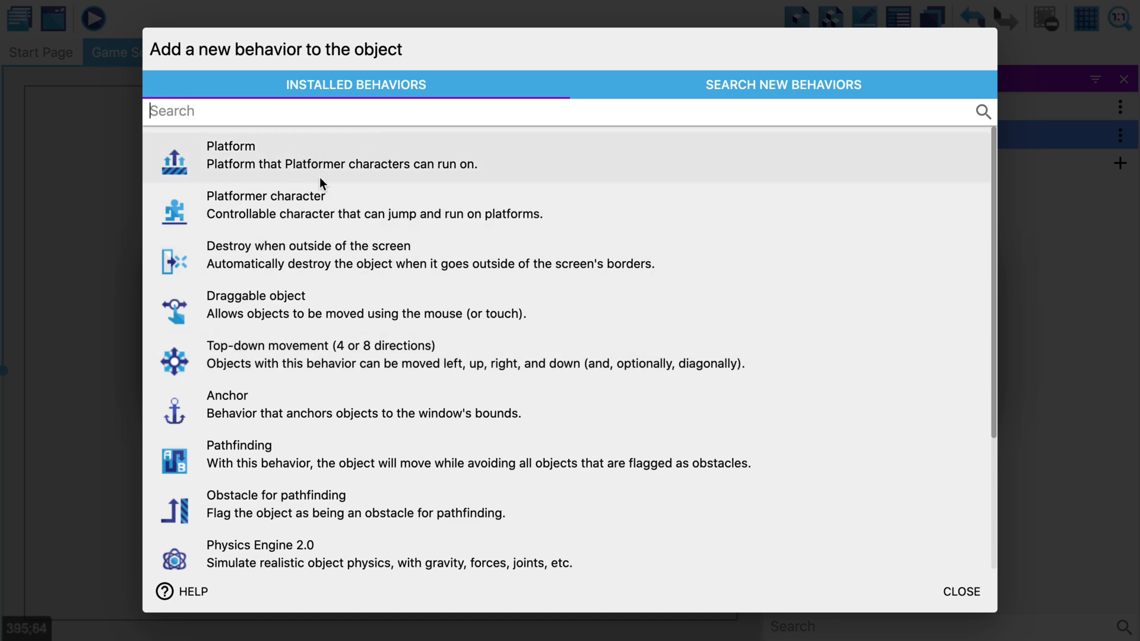
left_click(337, 152)
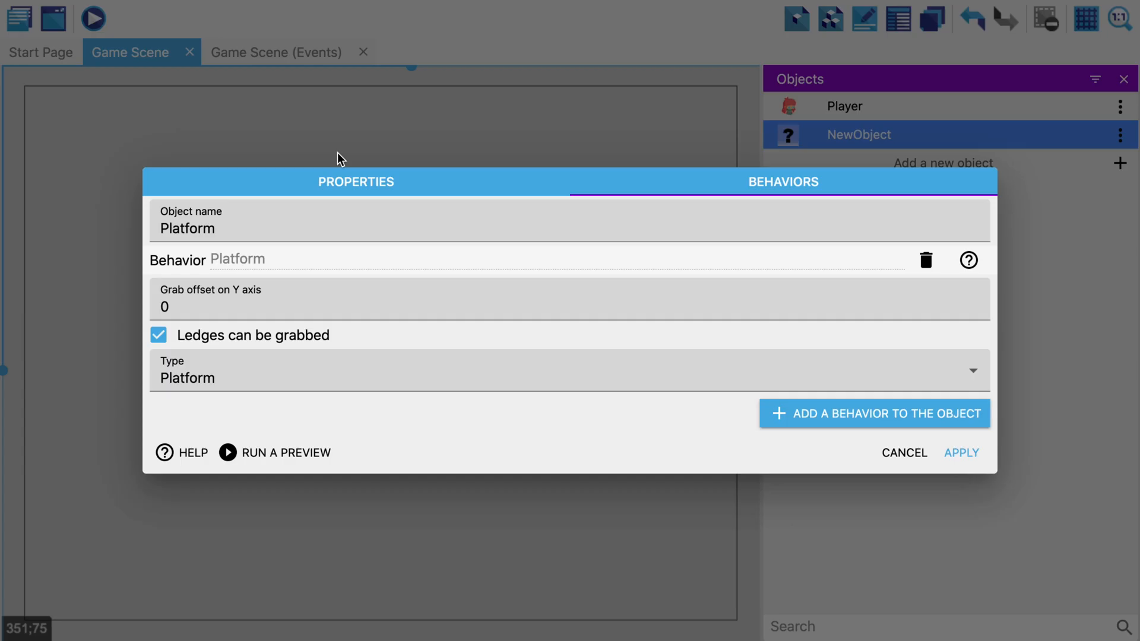
left_click(956, 454)
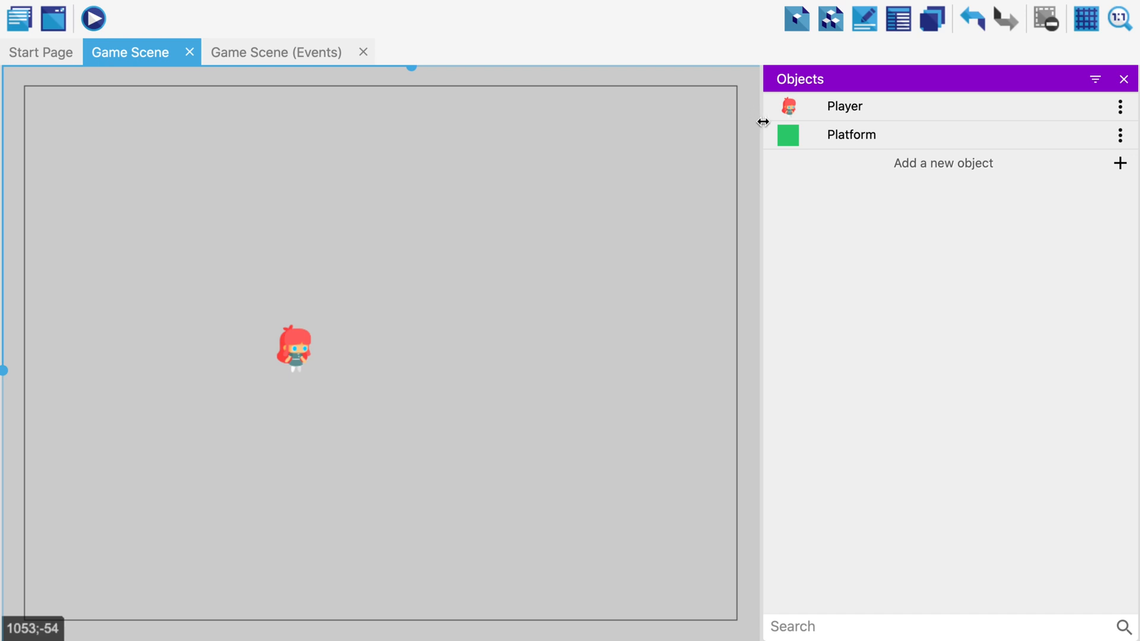
Place a Platform along the scene's lower edge and stretch it into a thin ground strip slightly wider than the scene frame
left_click_drag(810, 127, 73, 491)
left_click_drag(158, 569, 849, 486)
left_click_drag(633, 456, 537, 629)
left_click(579, 516)
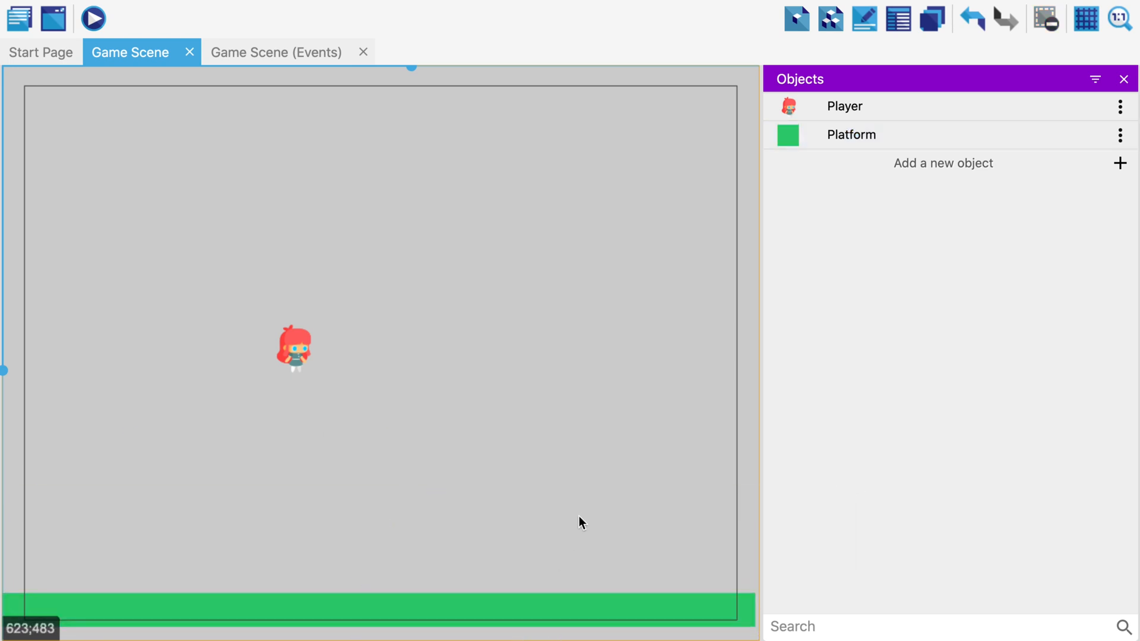
key("super+minus")
key("super+minus")
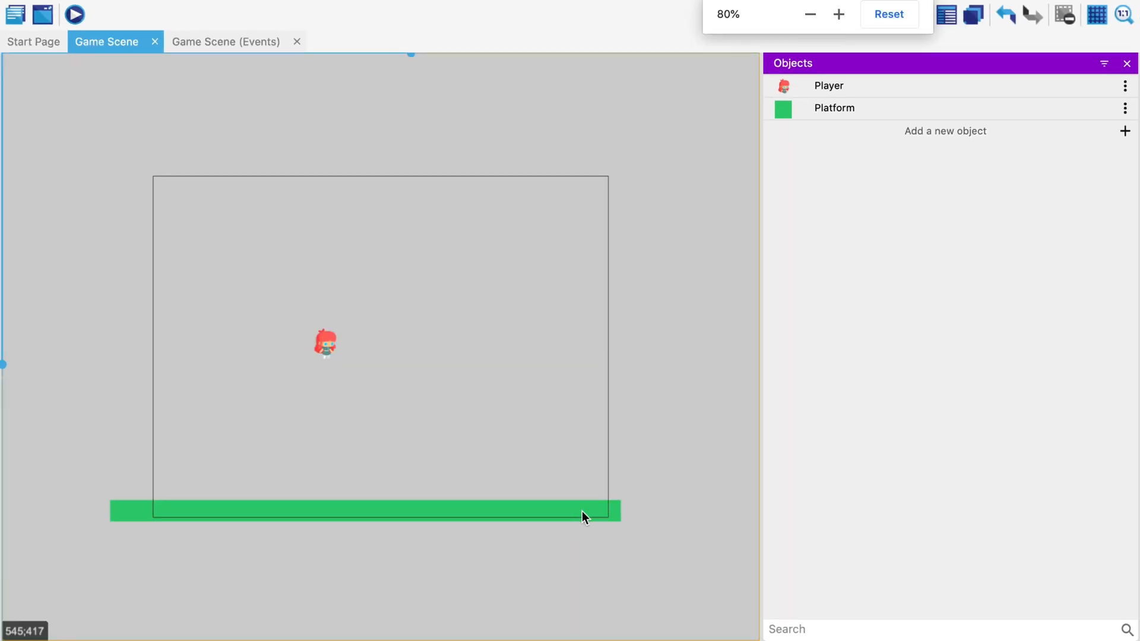
left_click_drag(594, 512, 596, 512)
left_click(711, 383)
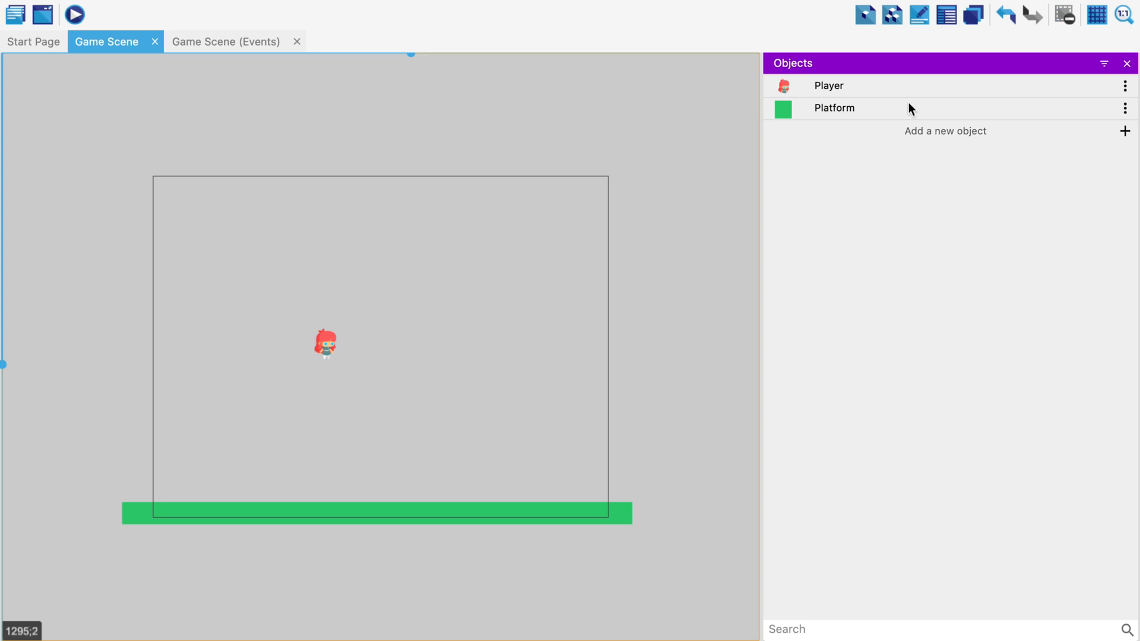
Add a second, short platform just above the ground and move the Player to the left of it, near the ground
left_click_drag(835, 114, 399, 355)
left_click_drag(477, 425, 478, 396)
left_click(428, 419)
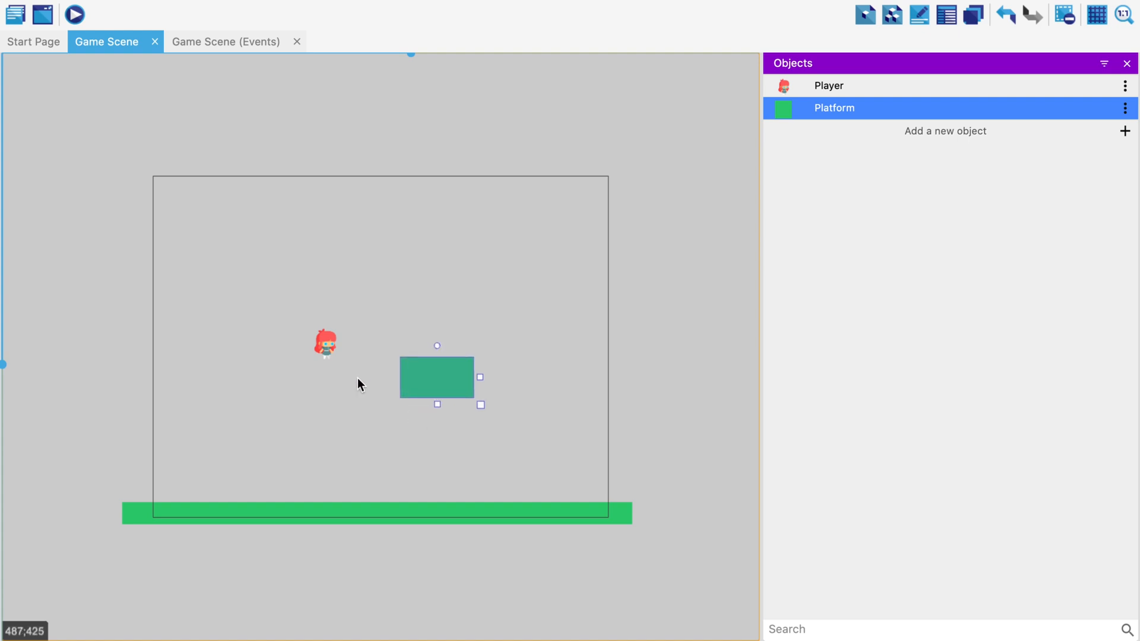
left_click_drag(326, 350, 193, 474)
left_click_drag(417, 384, 412, 458)
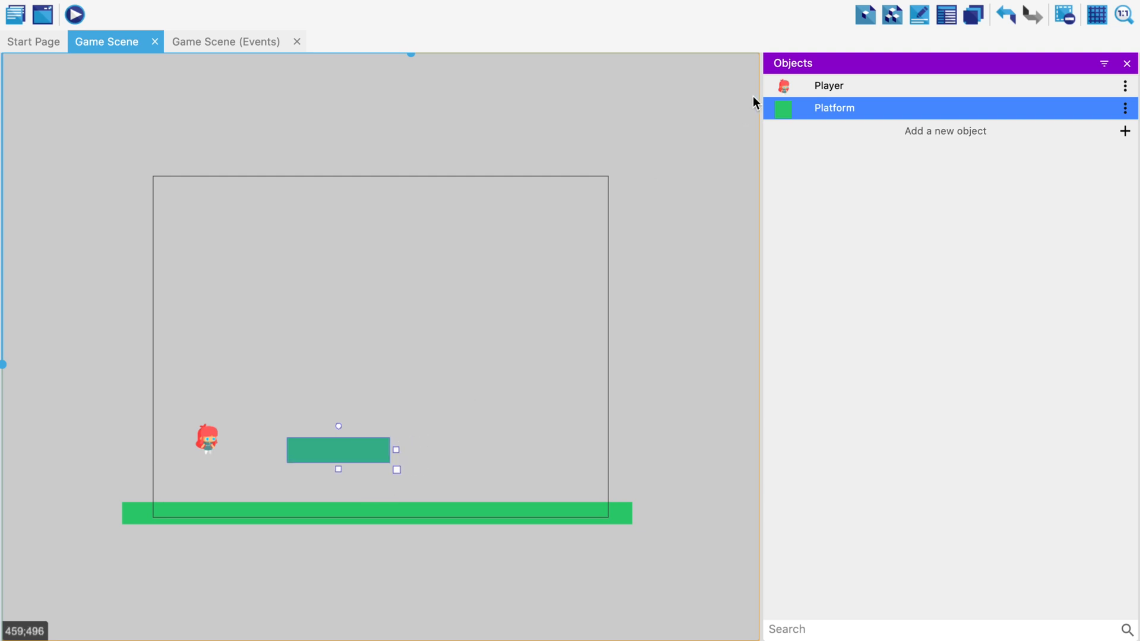
Add a third, thinner and longer platform to the right of the short one and slightly higher
left_click_drag(804, 109, 470, 412)
left_click(490, 436)
left_click_drag(528, 457, 525, 428)
left_click(694, 298)
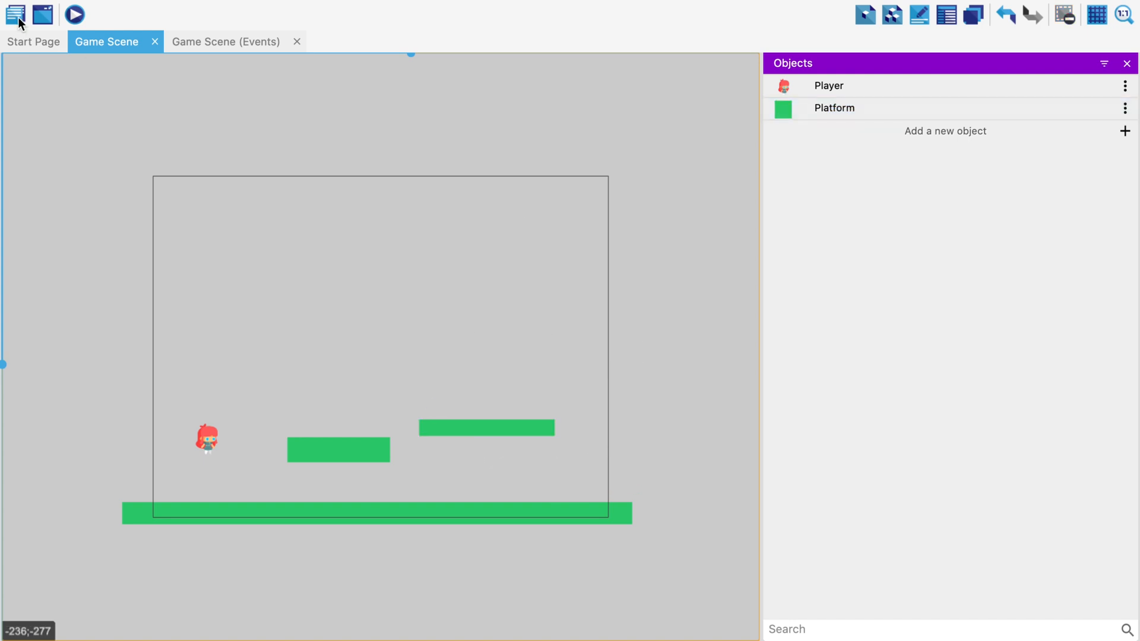
Preview the scene and test the Player by running left and right along the ground and jumping around the raised platforms
left_click(75, 16)
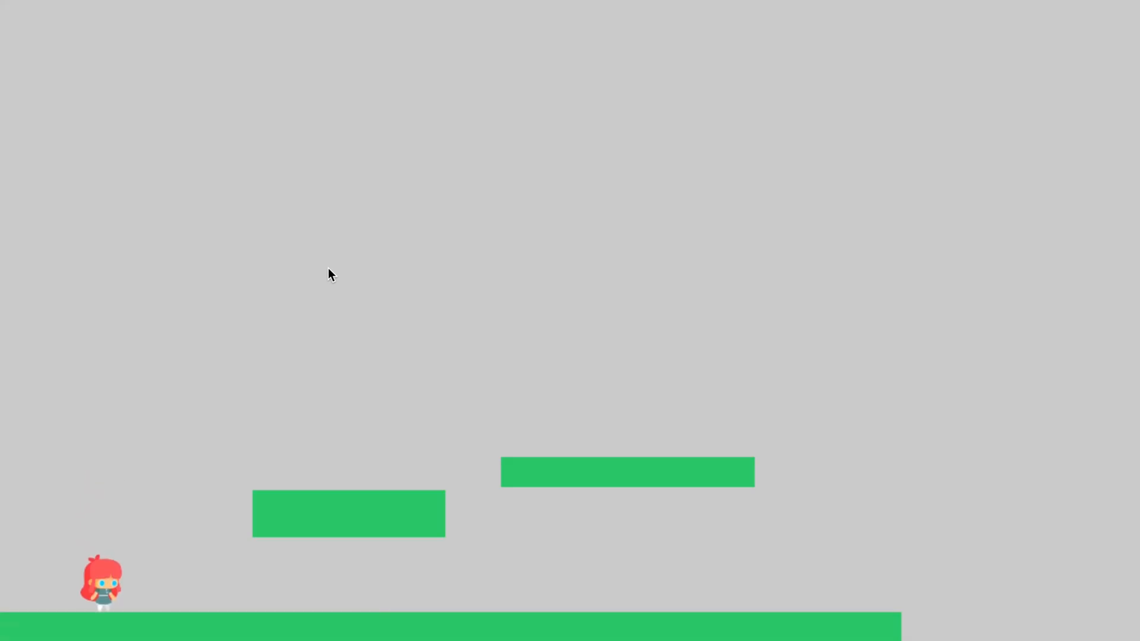
key("Right")
key("Left")
key("Right")
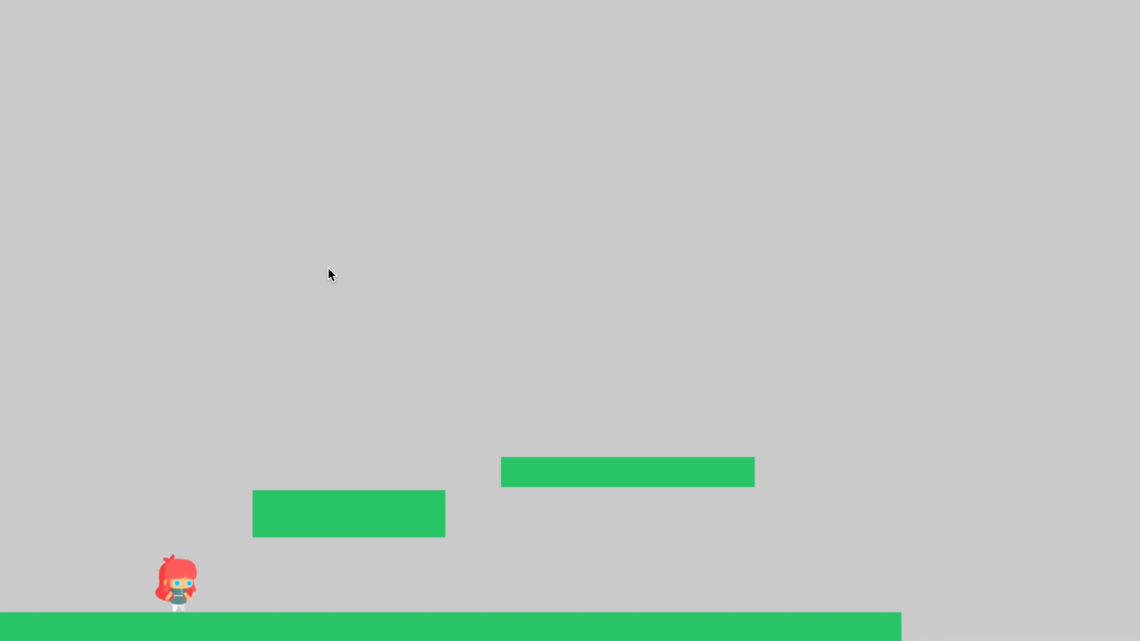
key("Left")
key("Right")
key("Left")
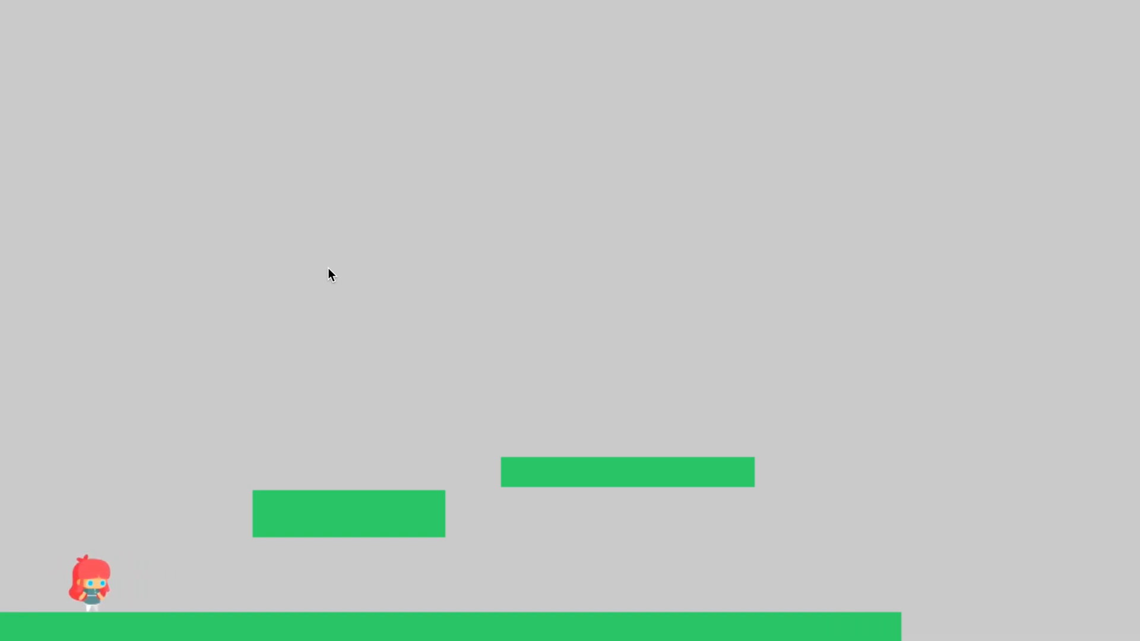
key("Right")
key("Left")
key("Up")
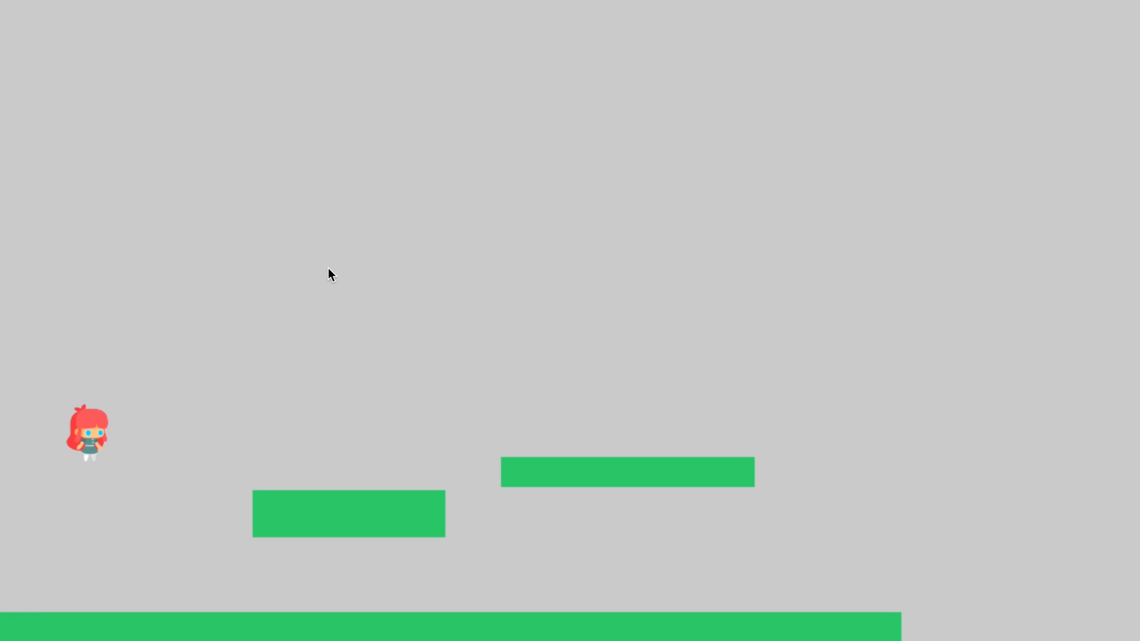
key("Up")
key("Right")
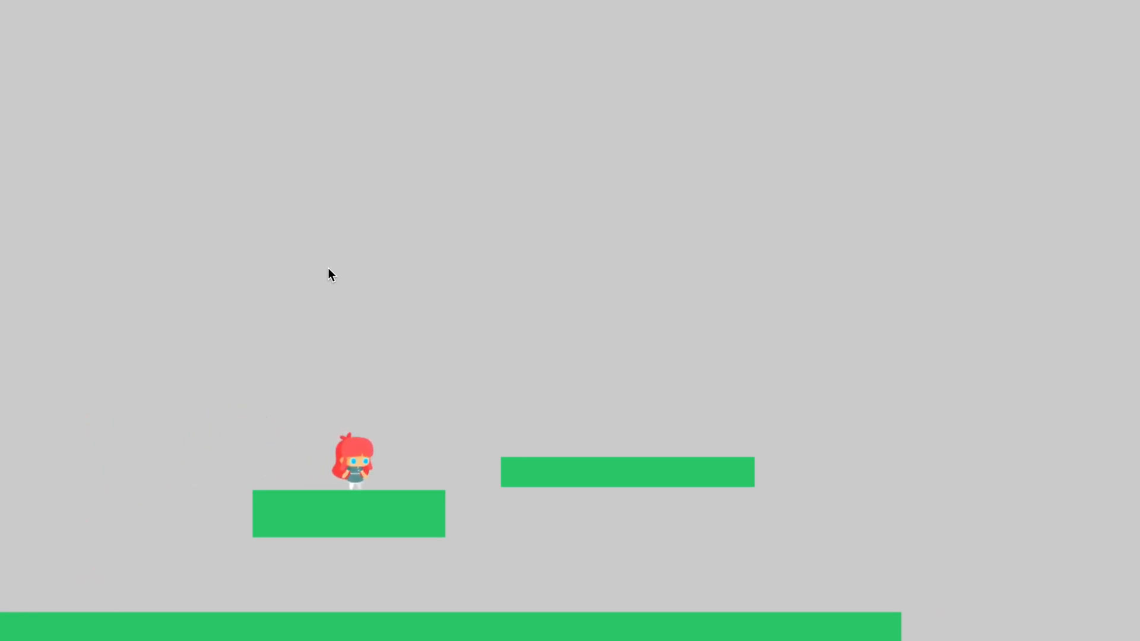
key("Up")
key("Up")
key("Left")
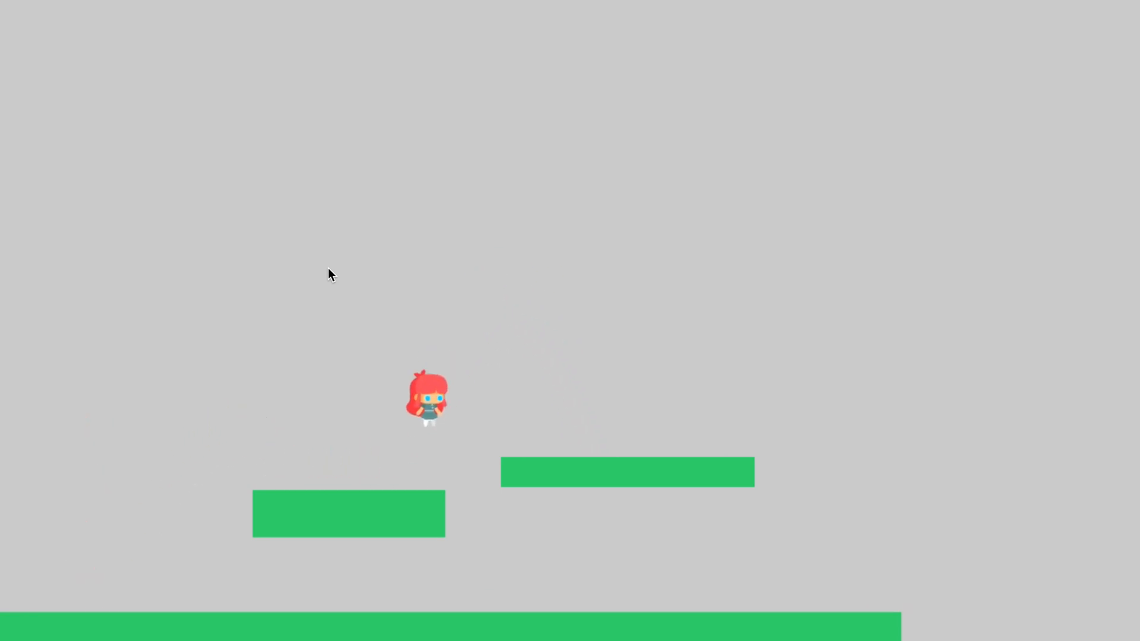
key("Up")
key("Up")
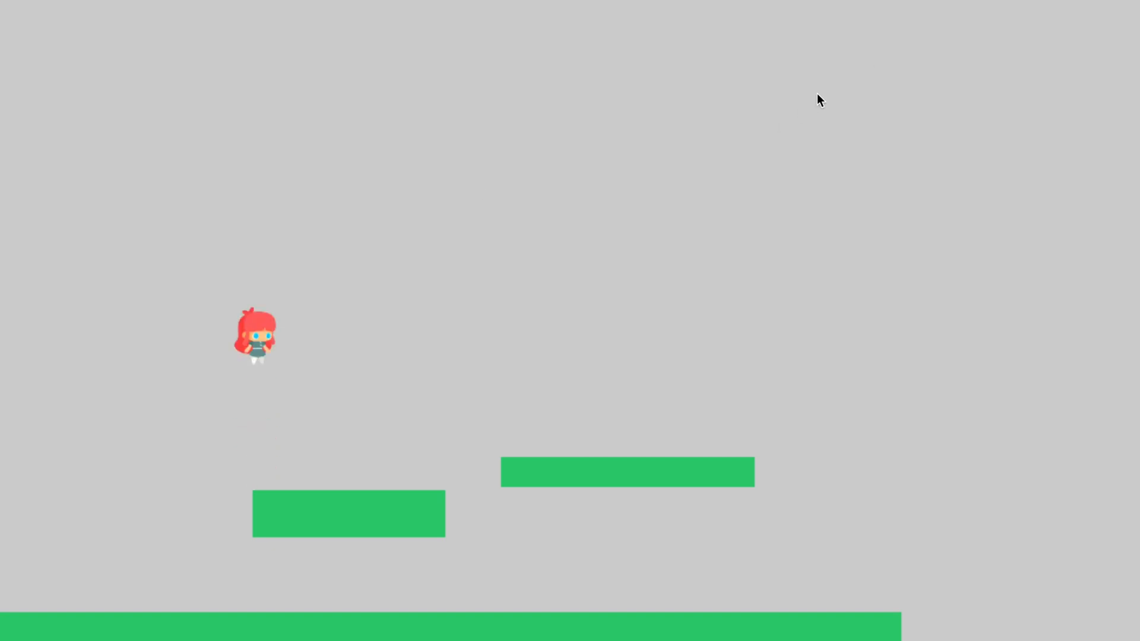
key("Left")
key("Up")
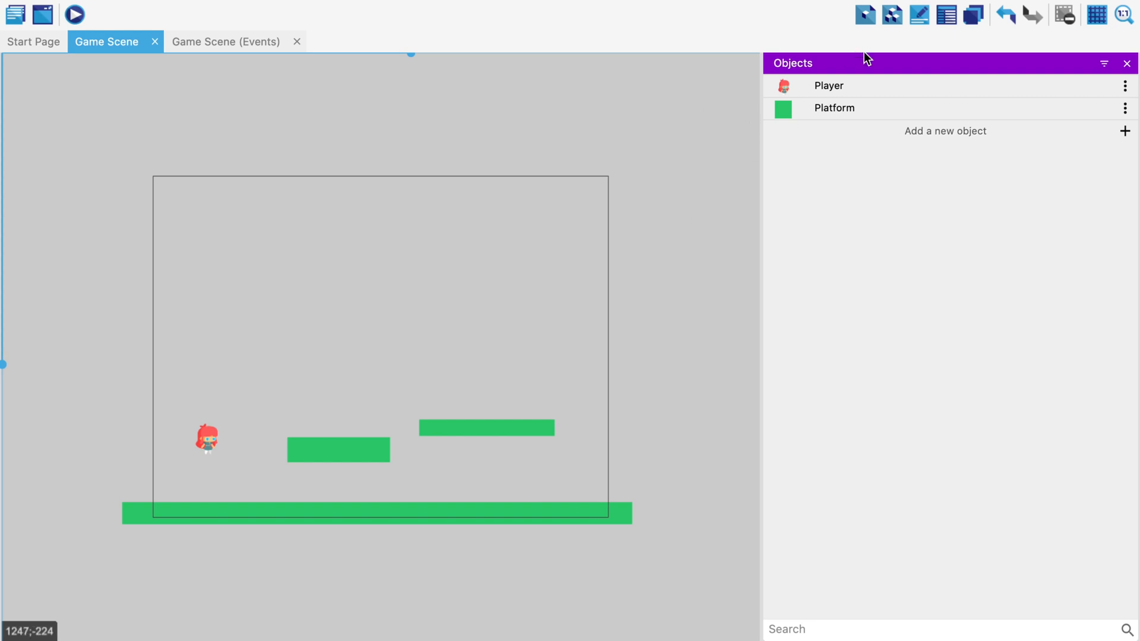
Add a second animation to the Player object, using the library image Cute Girl_Run_11 as its first frame
double_click(815, 87)
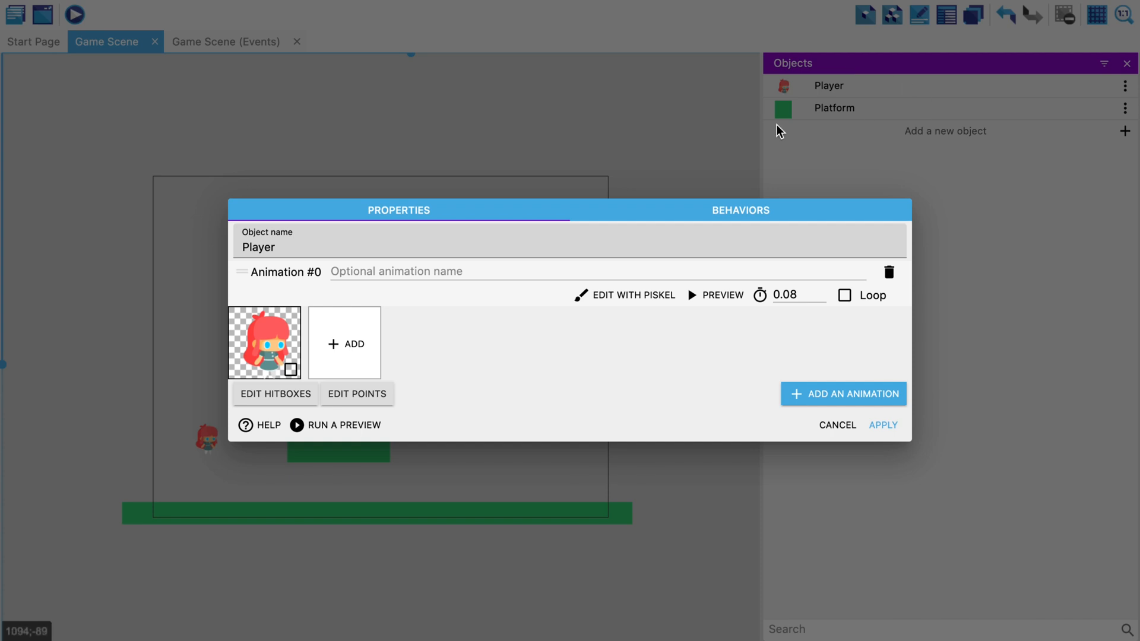
left_click(802, 395)
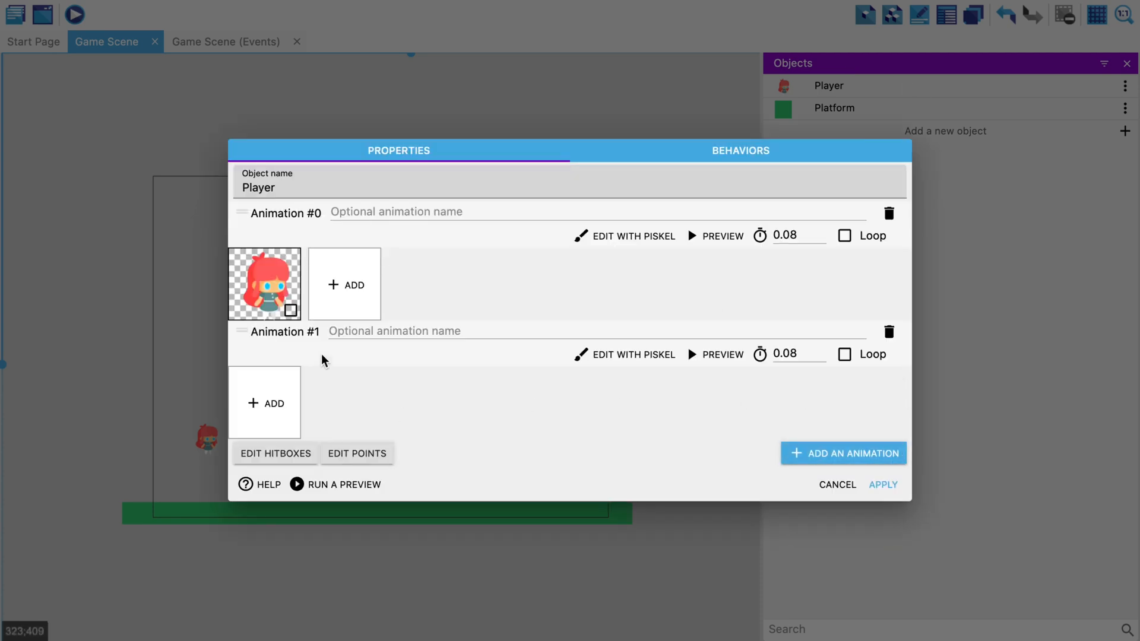
left_click(276, 403)
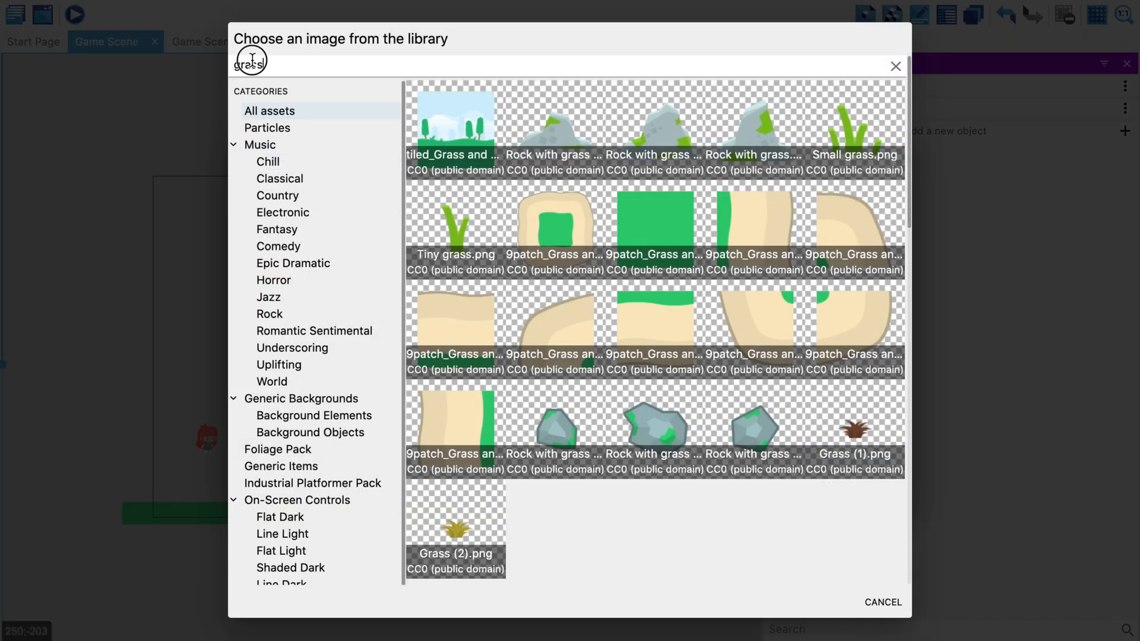
key("BackSpace")
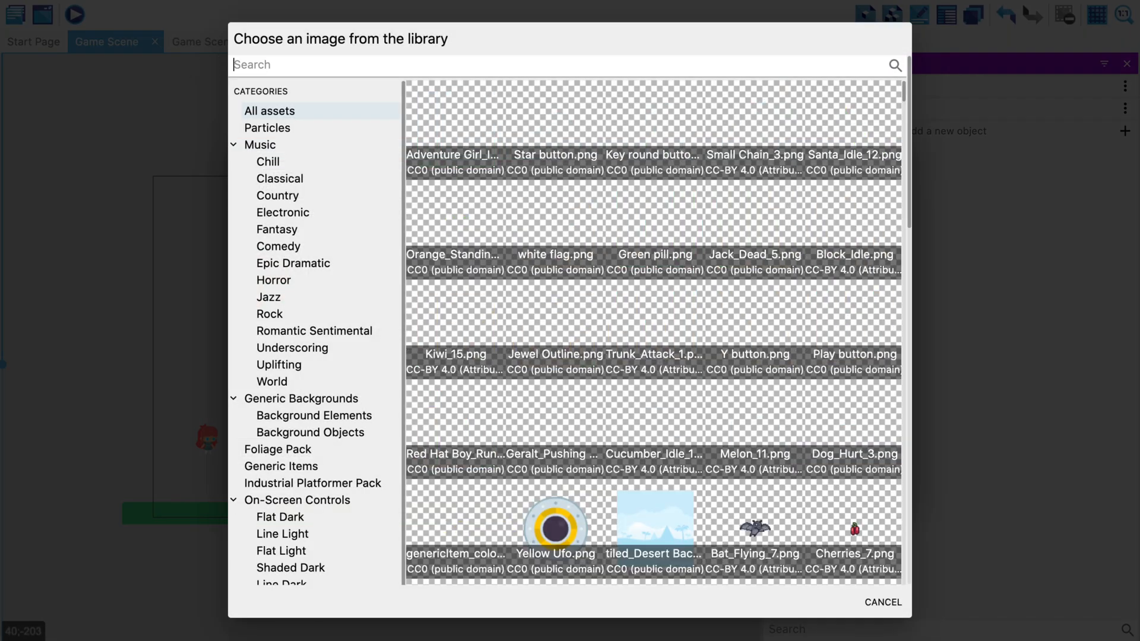
type("girl")
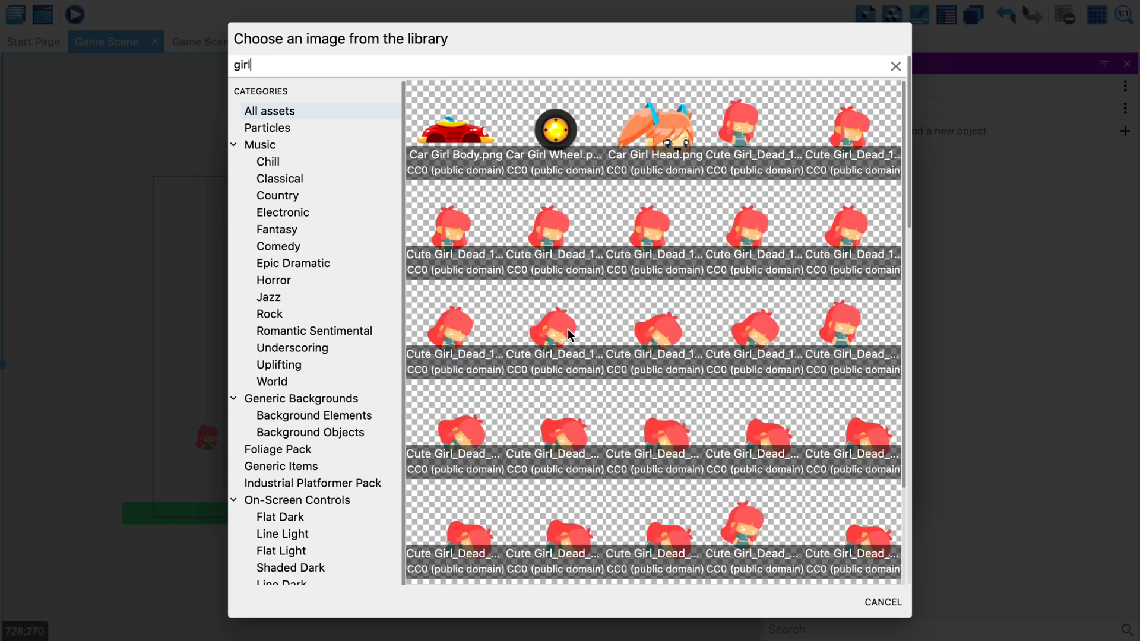
scroll(567, 329, "down", 5)
scroll(567, 329, "down", 8)
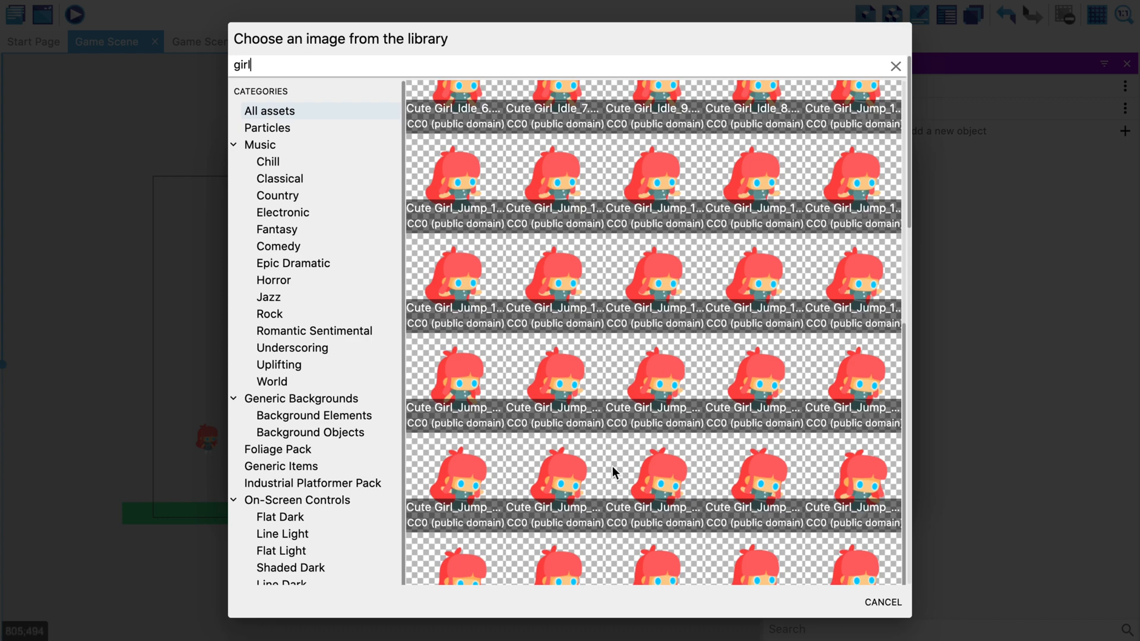
scroll(612, 465, "down", 5)
scroll(611, 465, "down", 1)
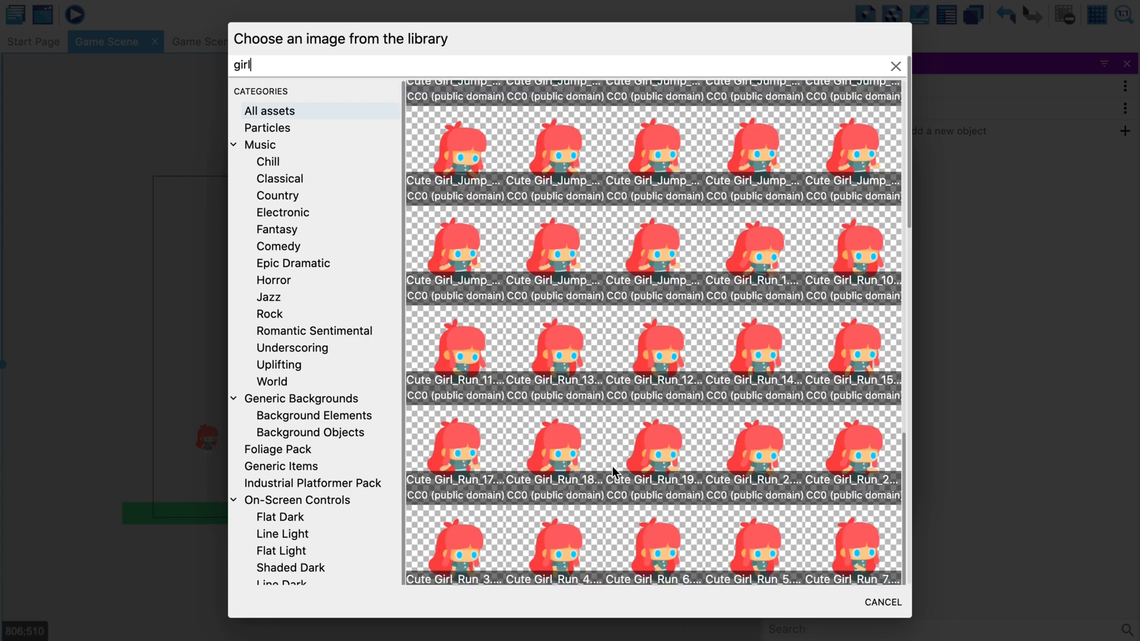
left_click(459, 361)
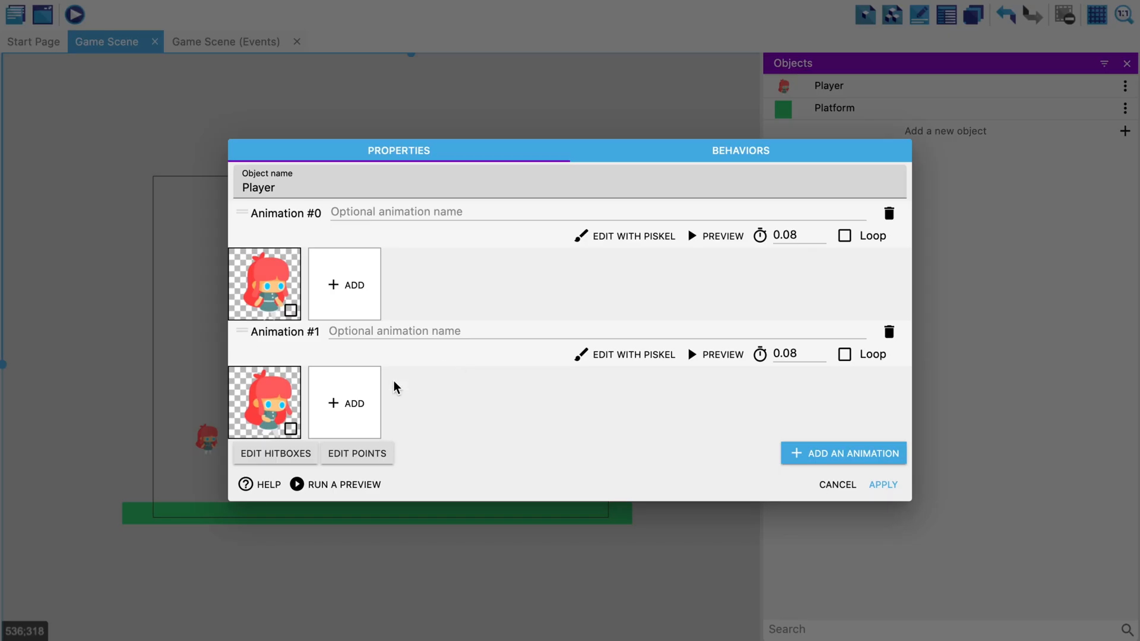
Add the library image Cute Girl_Run_18 as the second frame of the Player's Animation #1
left_click(339, 406)
scroll(593, 345, "down", 5)
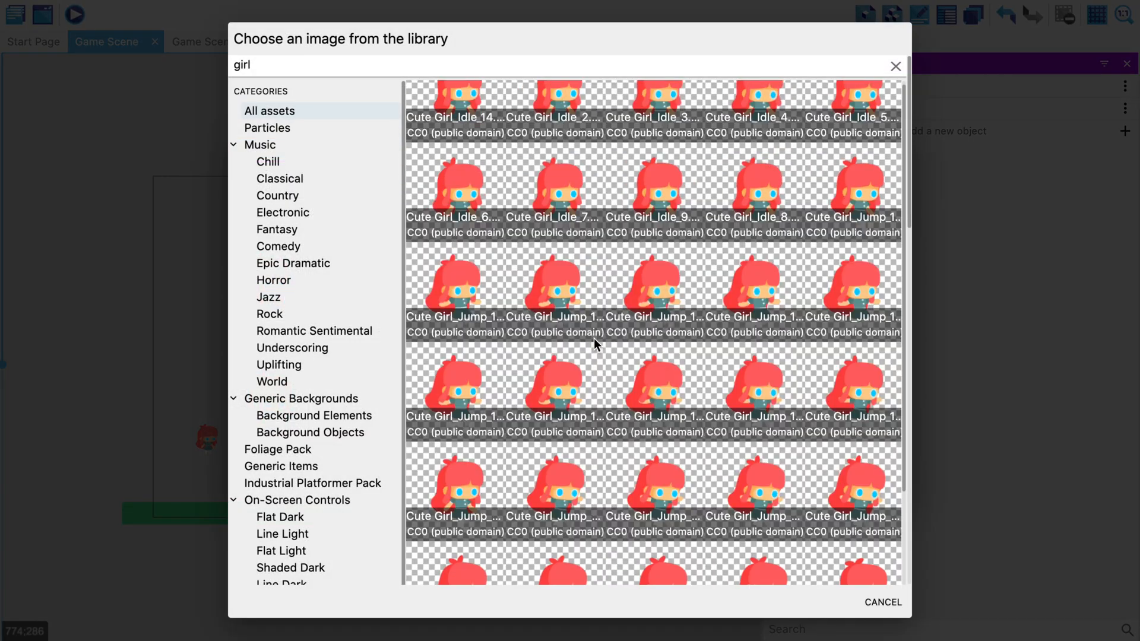
scroll(594, 337, "down", 5)
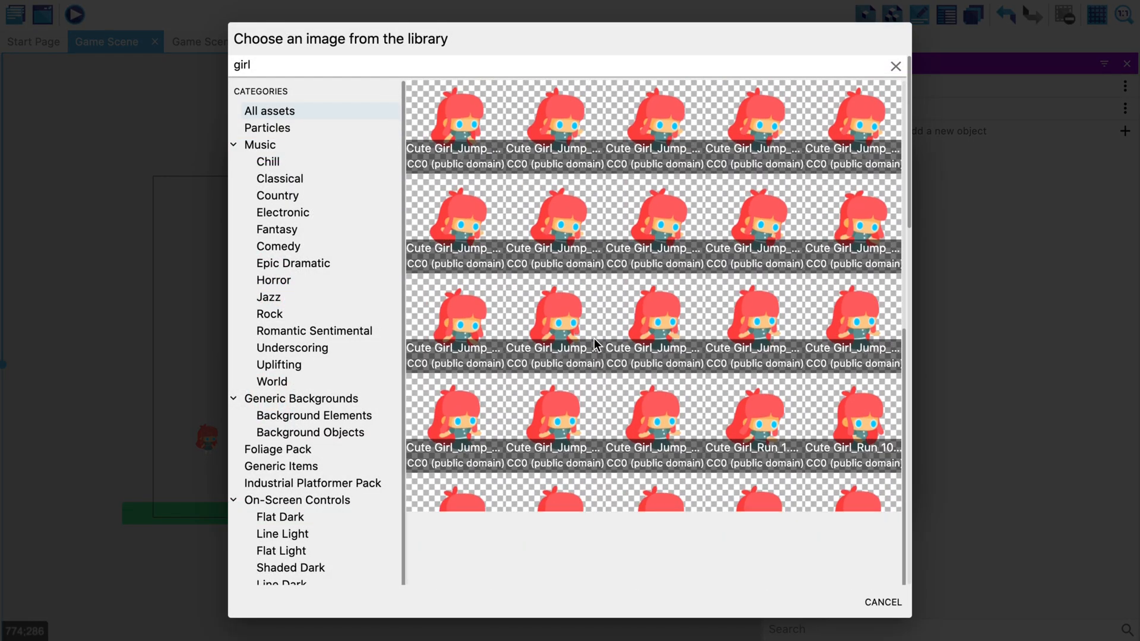
scroll(593, 337, "down", 5)
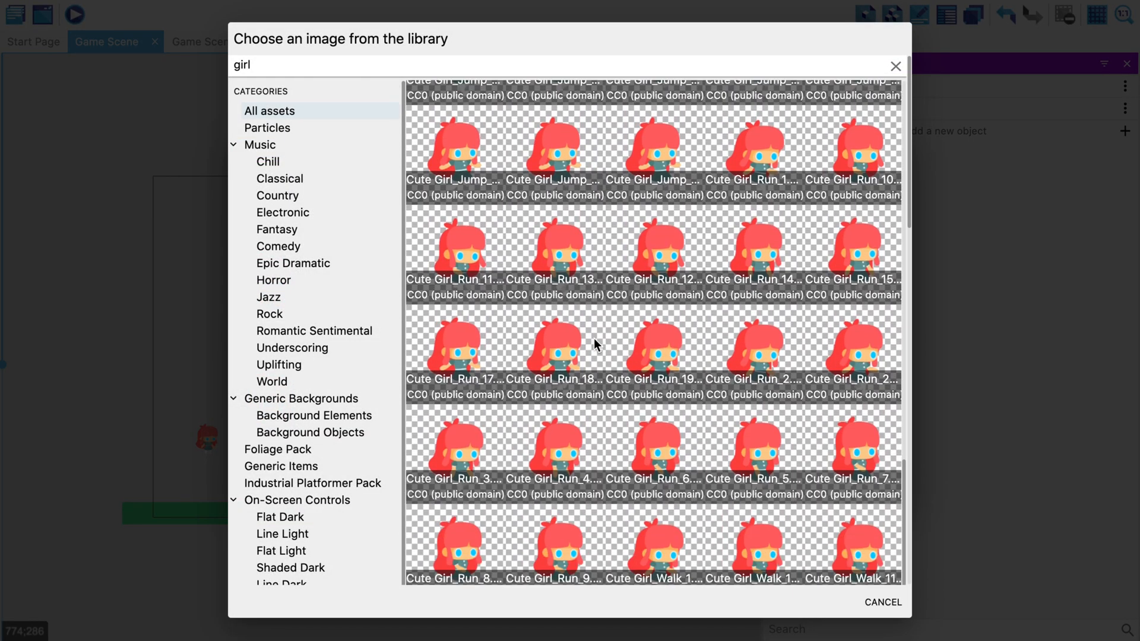
left_click(594, 337)
Add the library image Cute Girl_Run_12 as the third frame of the Player's Animation #1
left_click(404, 405)
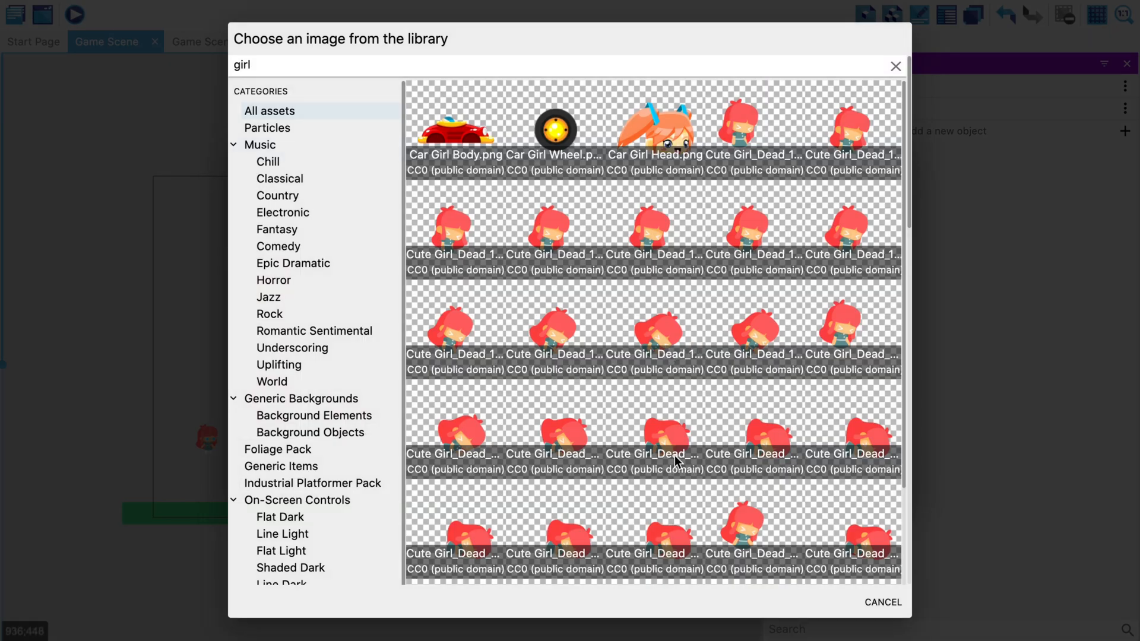
scroll(671, 460, "down", 10)
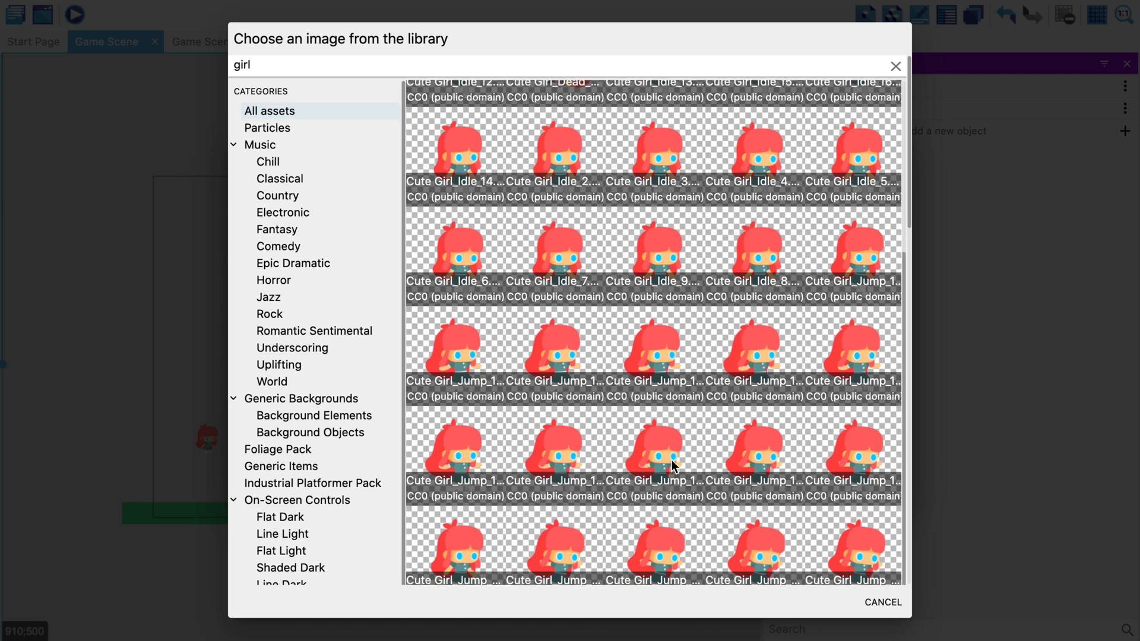
scroll(672, 460, "down", 5)
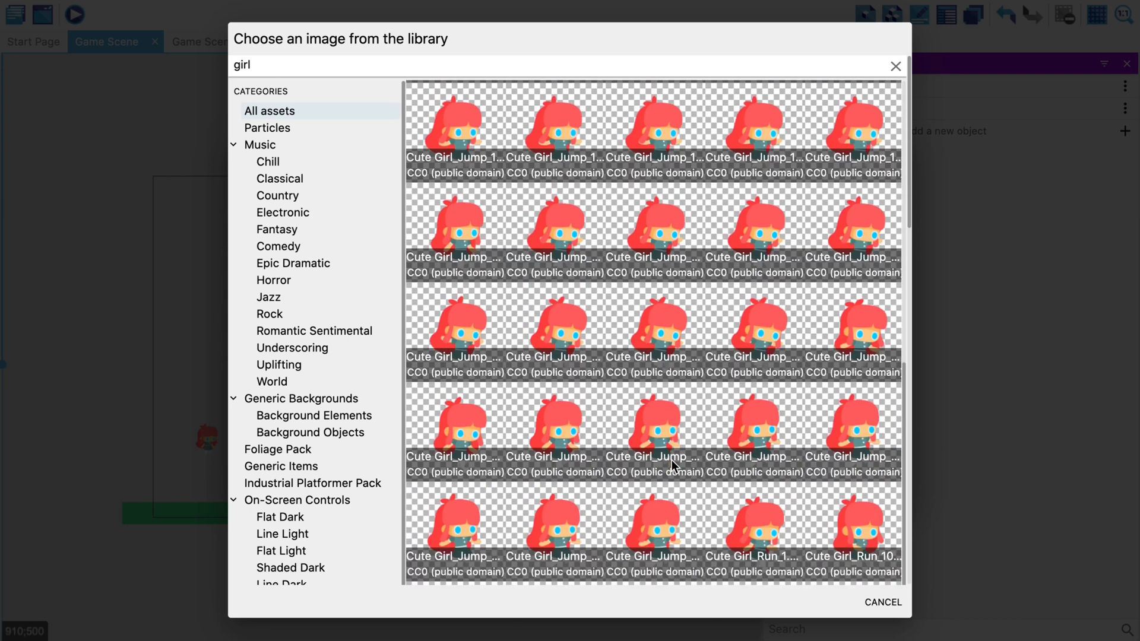
scroll(672, 461, "down", 5)
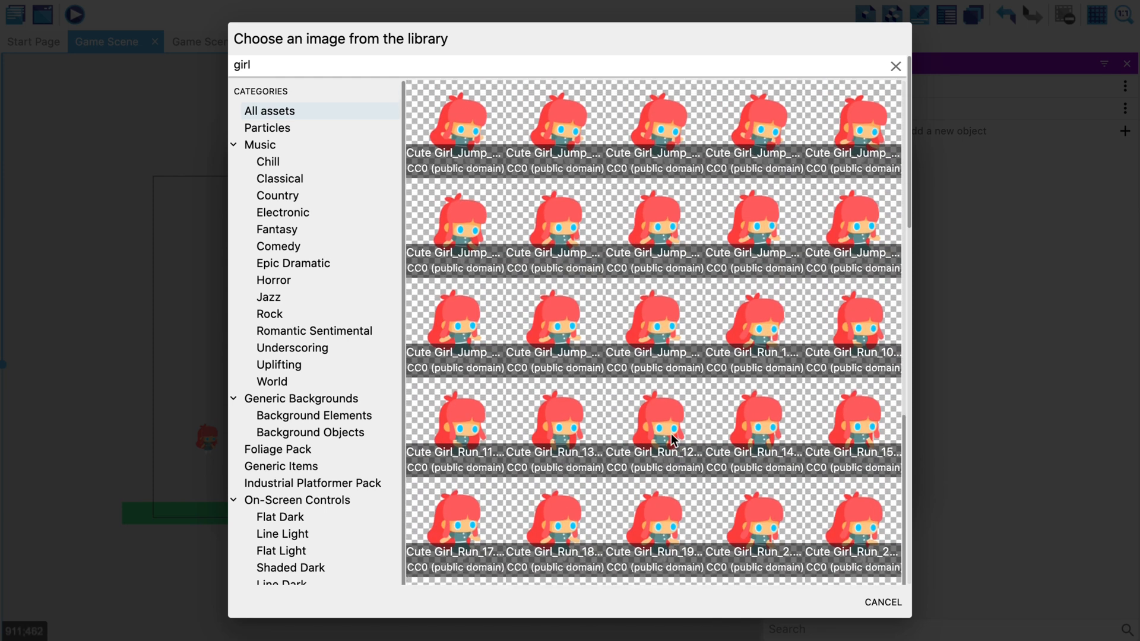
left_click(661, 450)
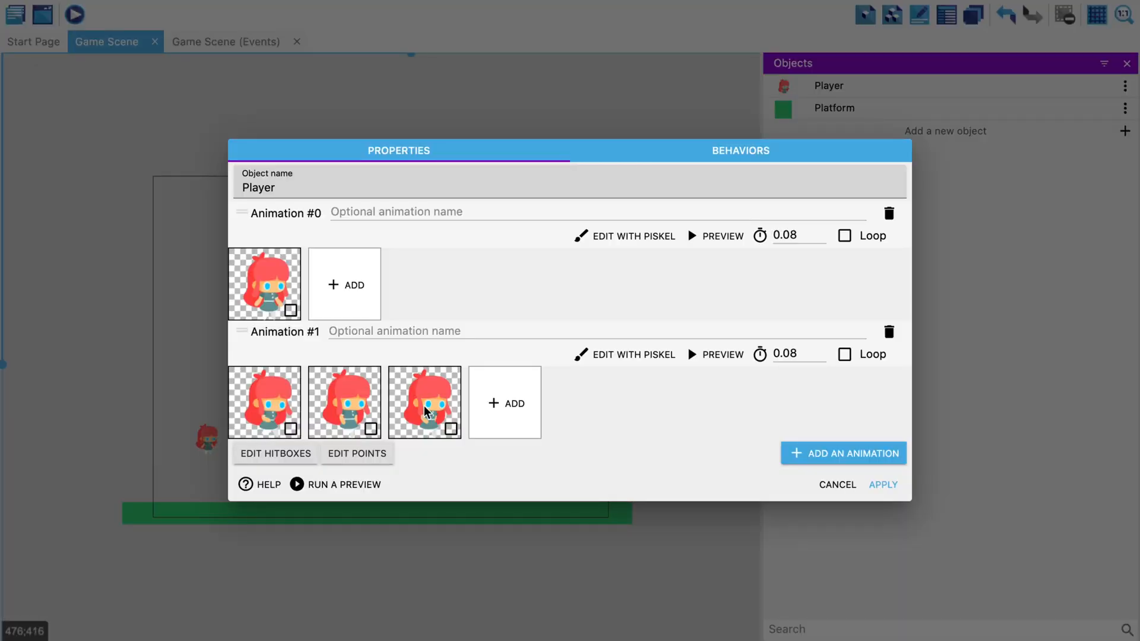
left_click_drag(394, 399, 326, 400)
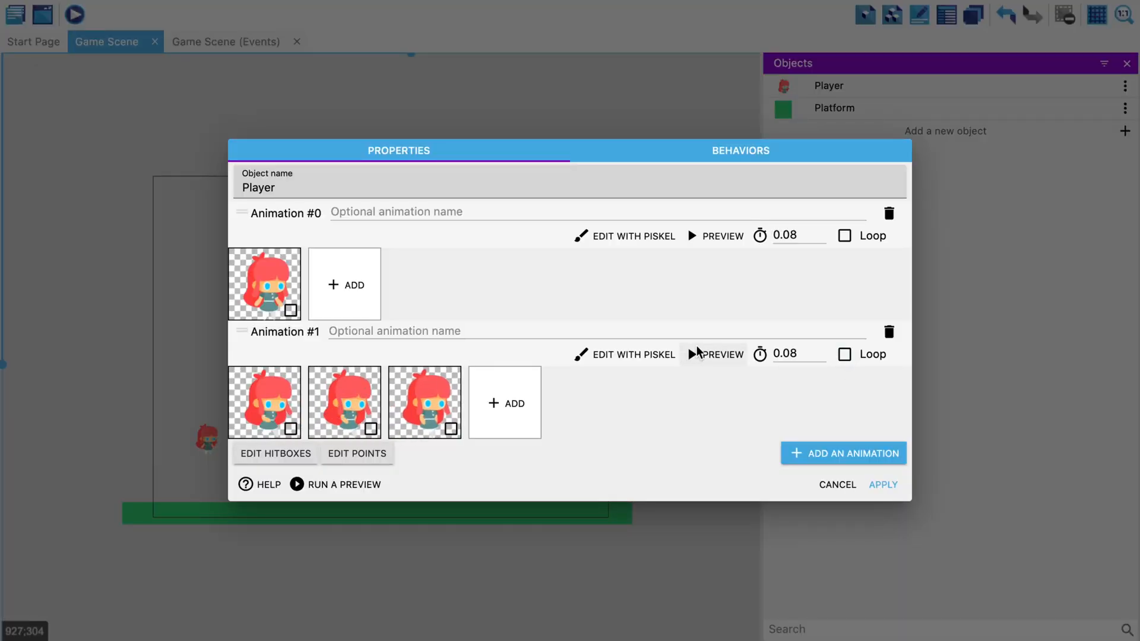
Make the Player's Animation #1 loop, preview its playback, and apply the object changes
left_click(844, 354)
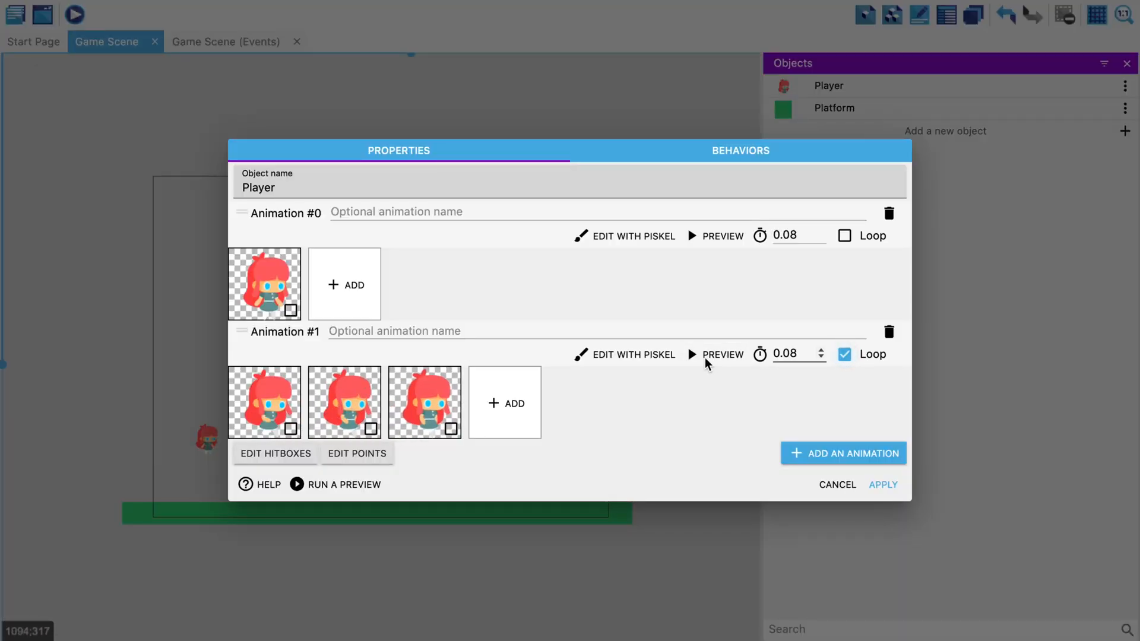
left_click(708, 356)
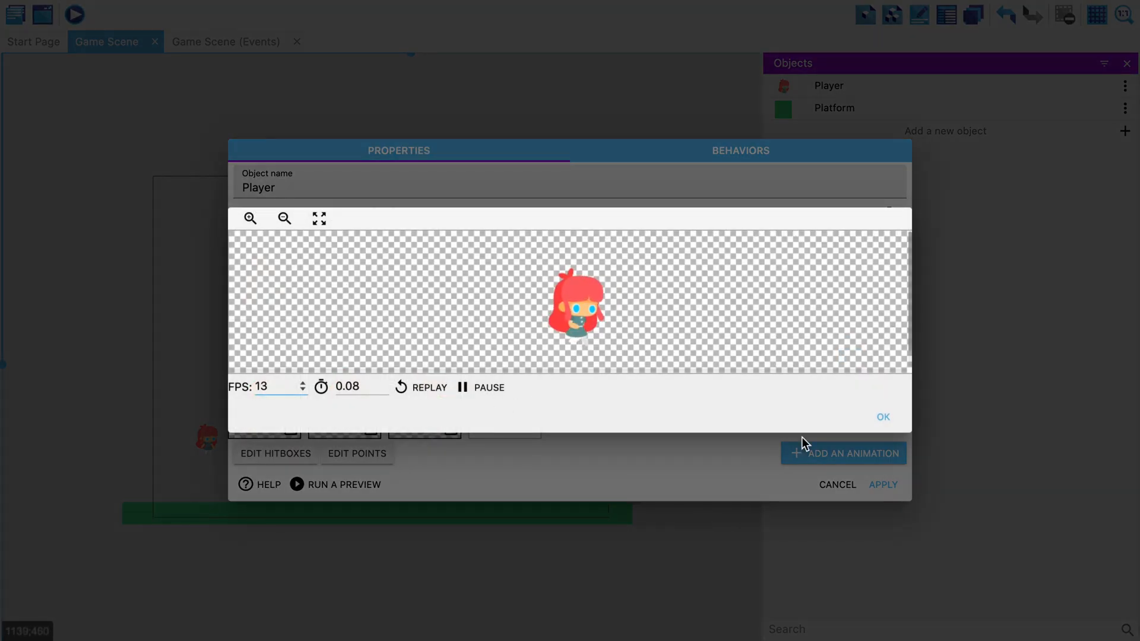
left_click(884, 416)
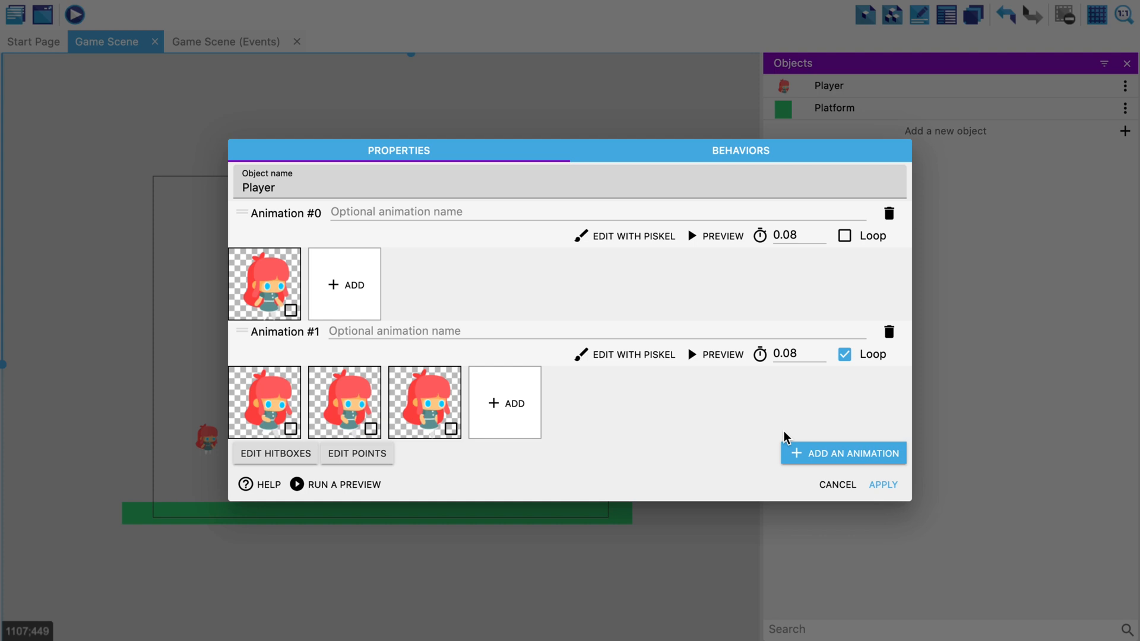
left_click(883, 485)
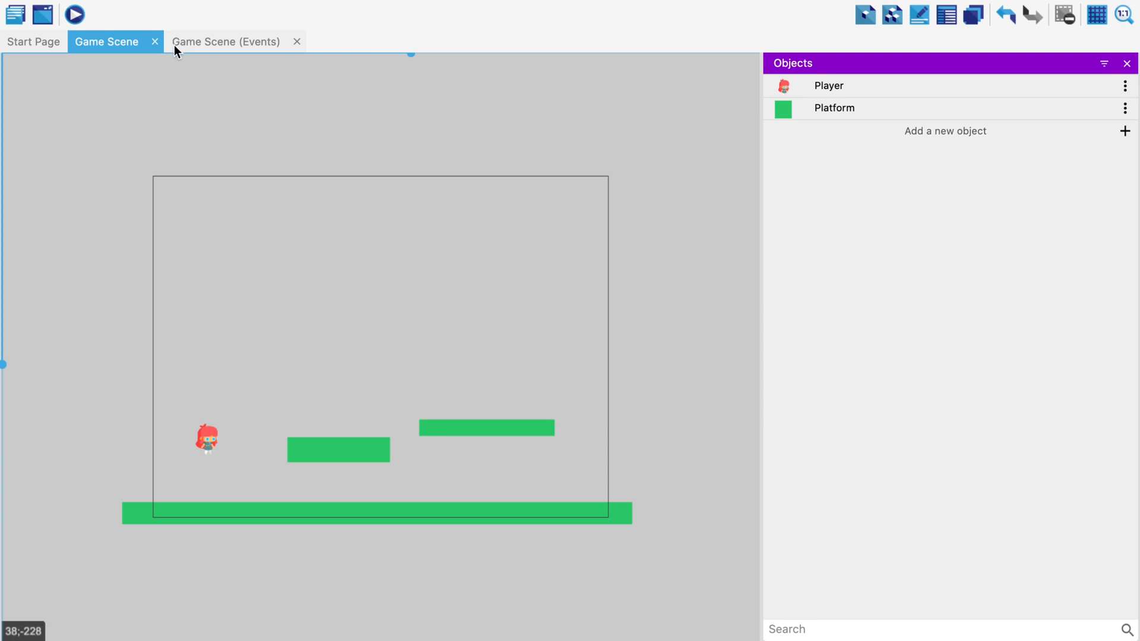
Create a new event in the Game Scene events with a Key pressed condition for the Left key
left_click(225, 38)
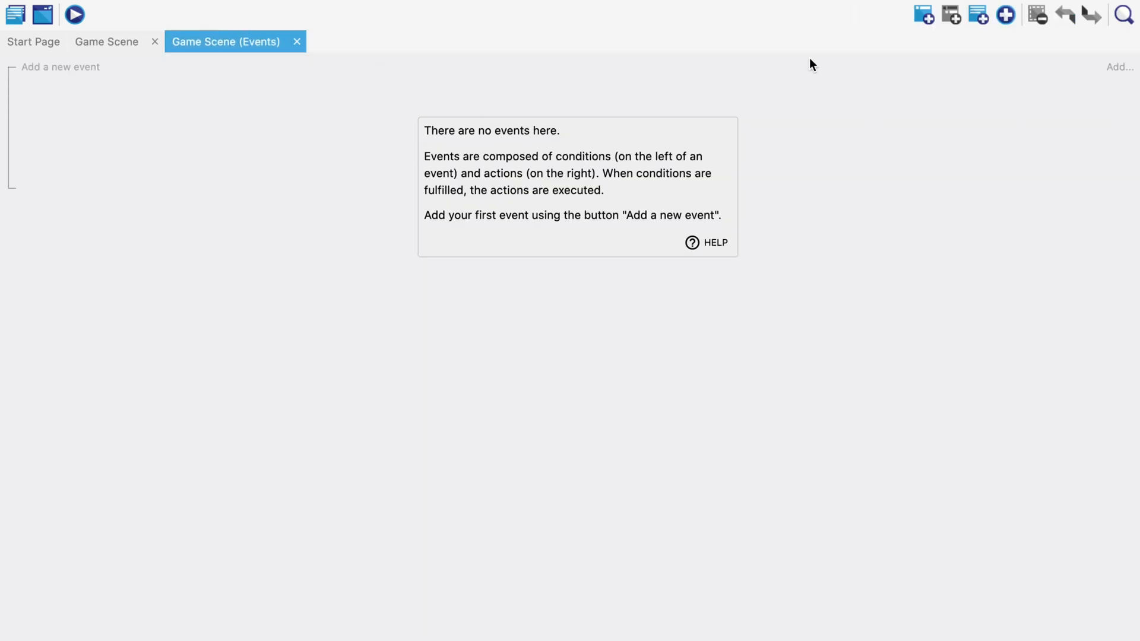
left_click(42, 67)
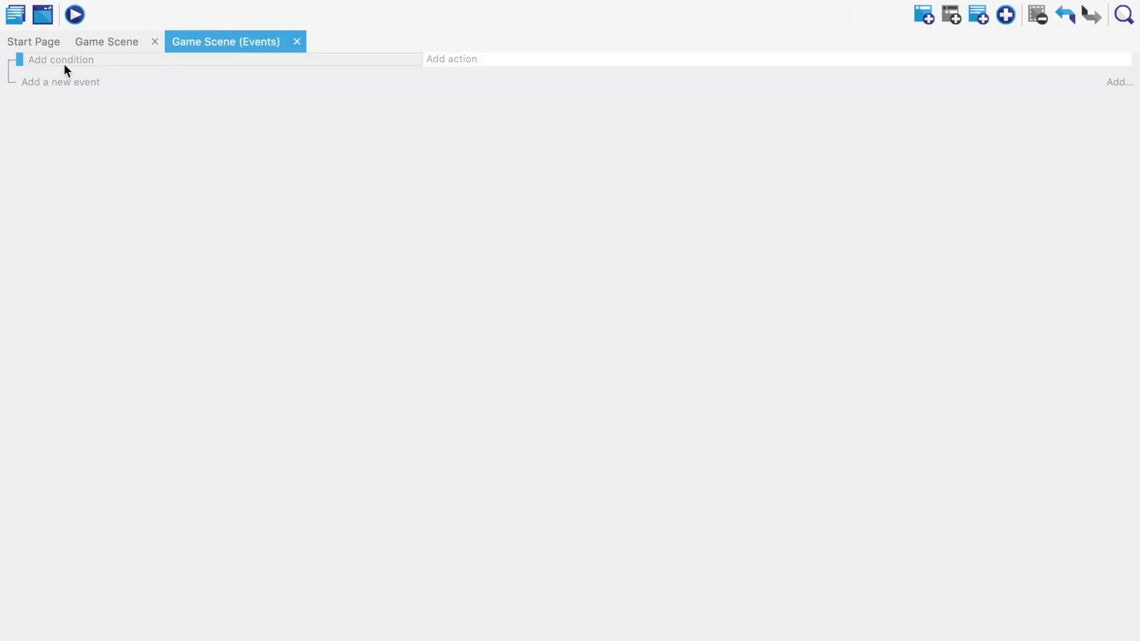
left_click(70, 60)
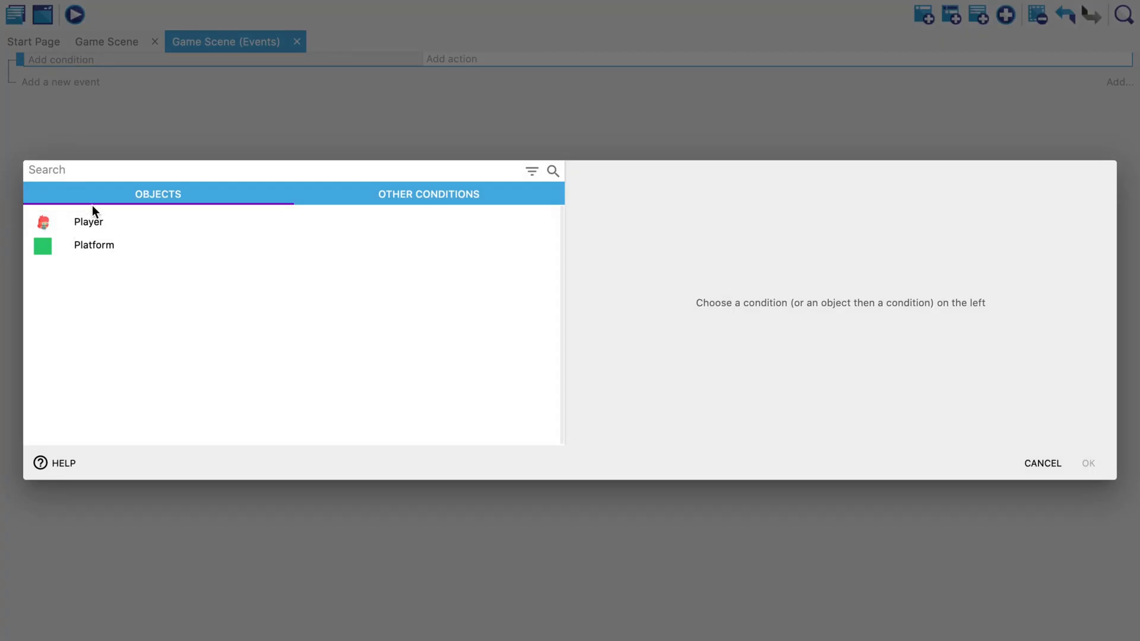
type("key")
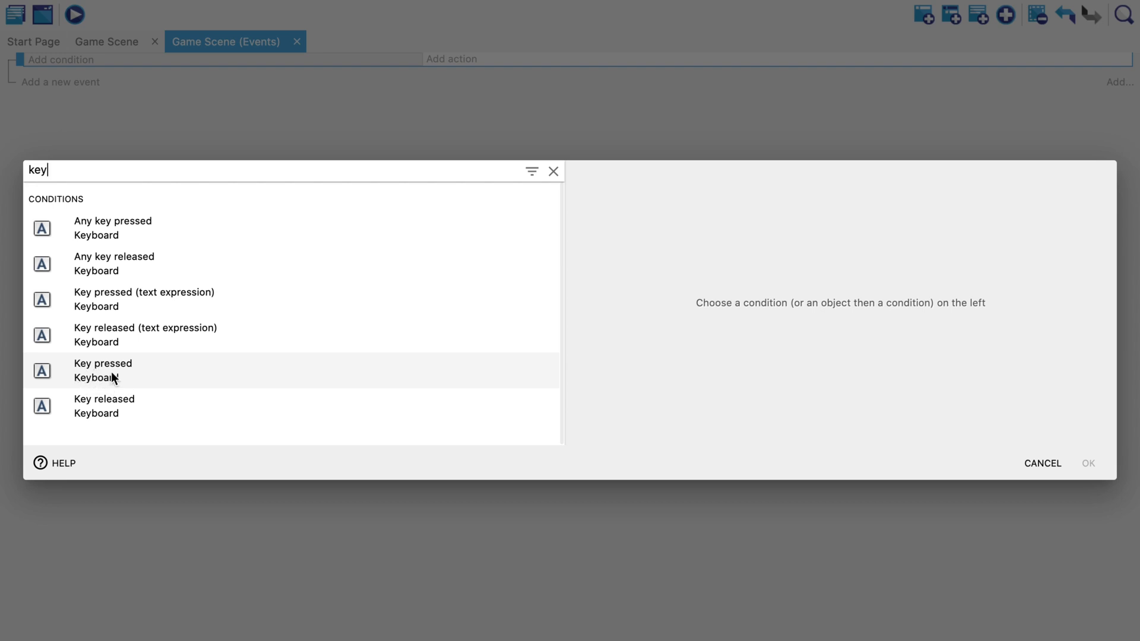
left_click(114, 367)
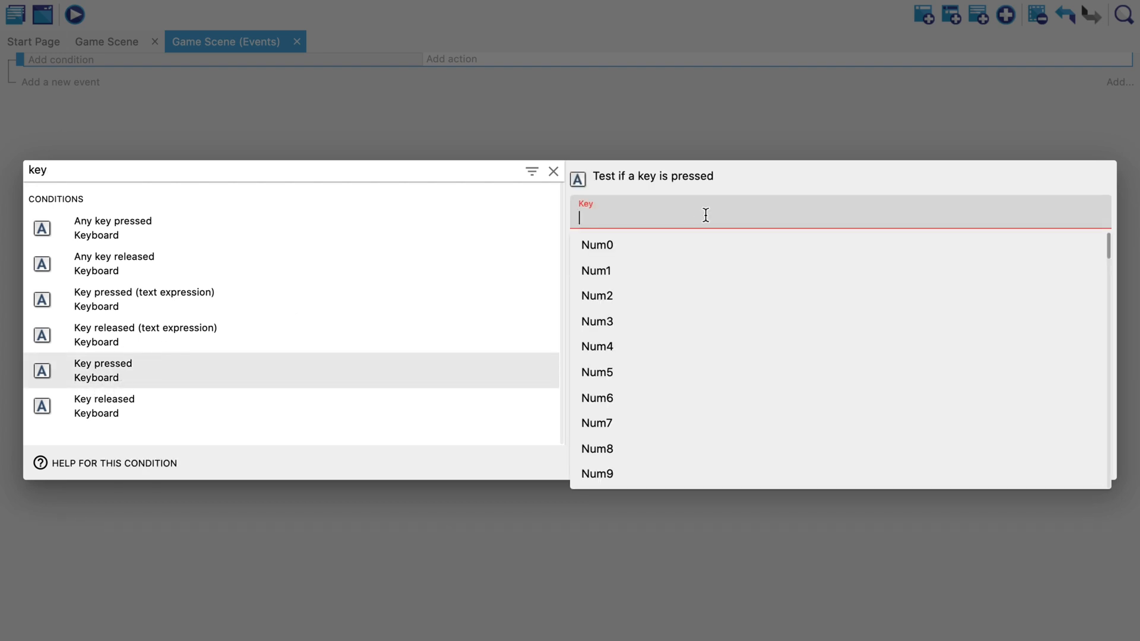
type("left")
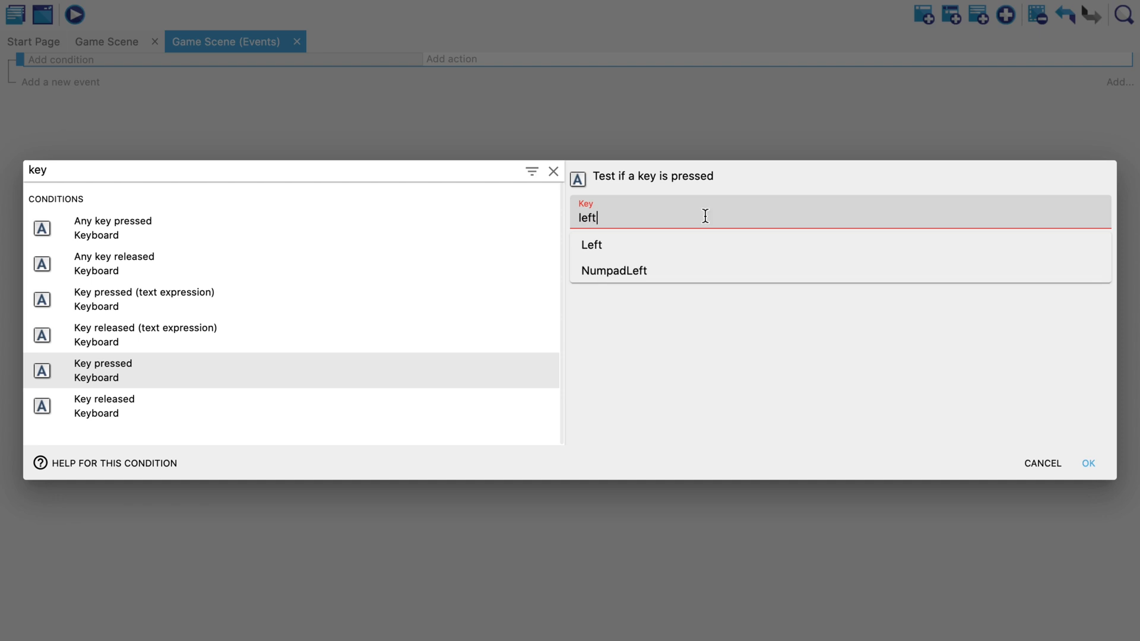
left_click(628, 244)
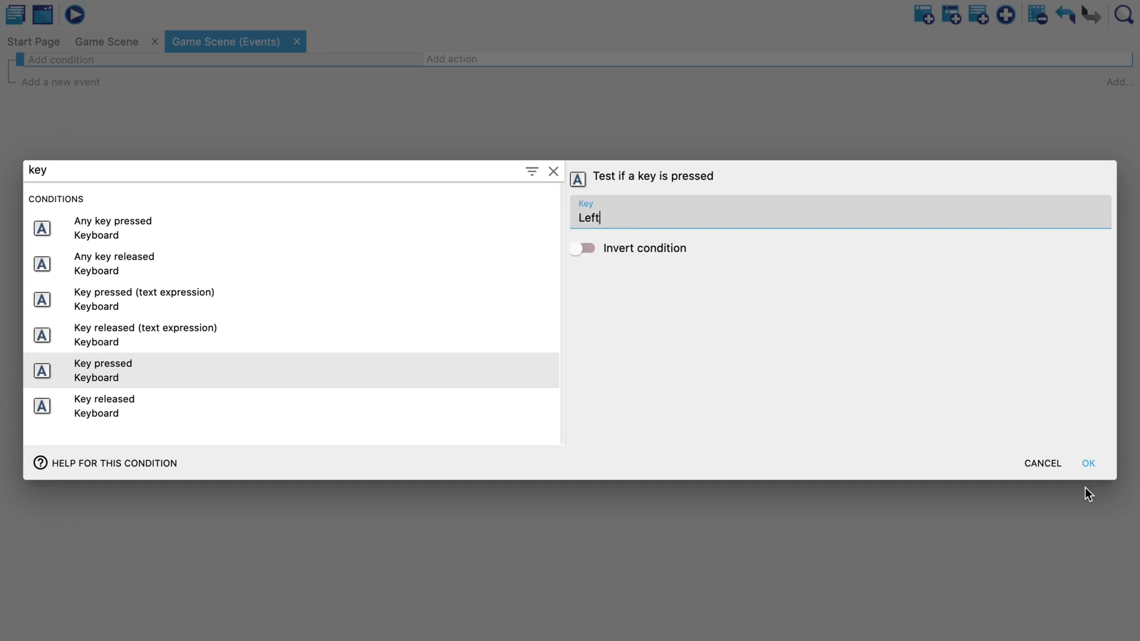
left_click(1090, 463)
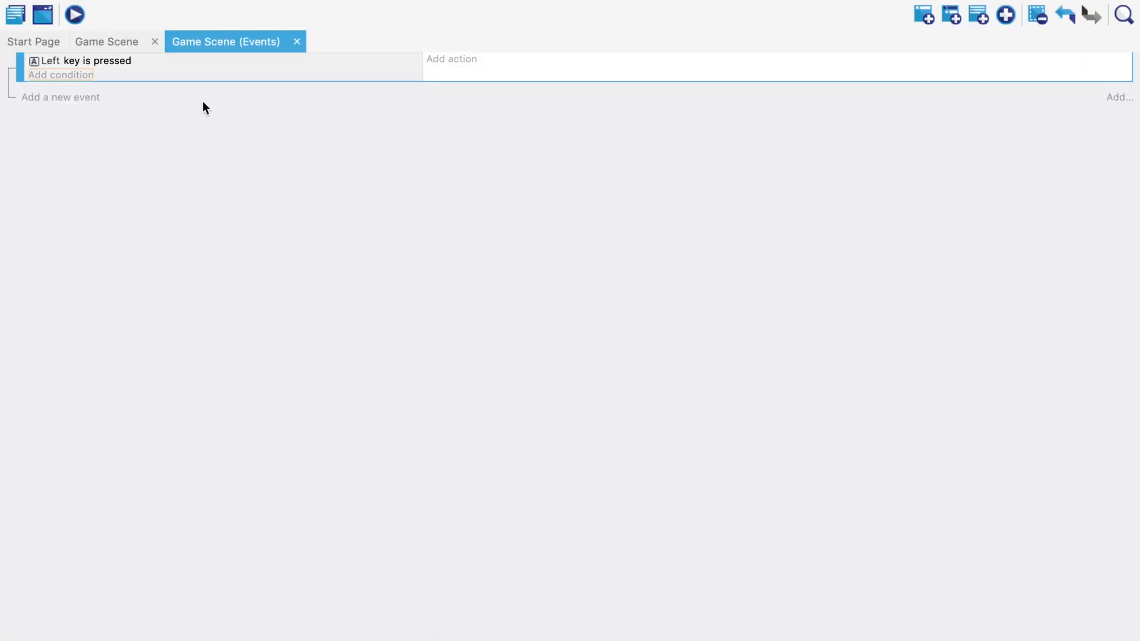
Add the Platform Behavior condition "Is moving" for the Player to the Left key event
left_click(64, 76)
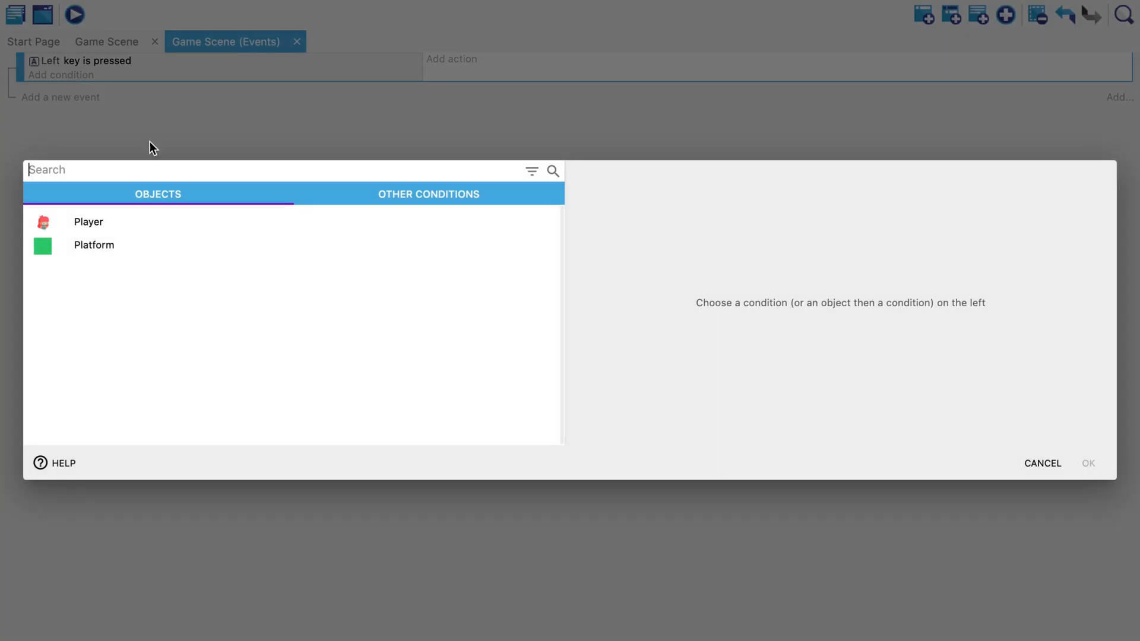
type("mov")
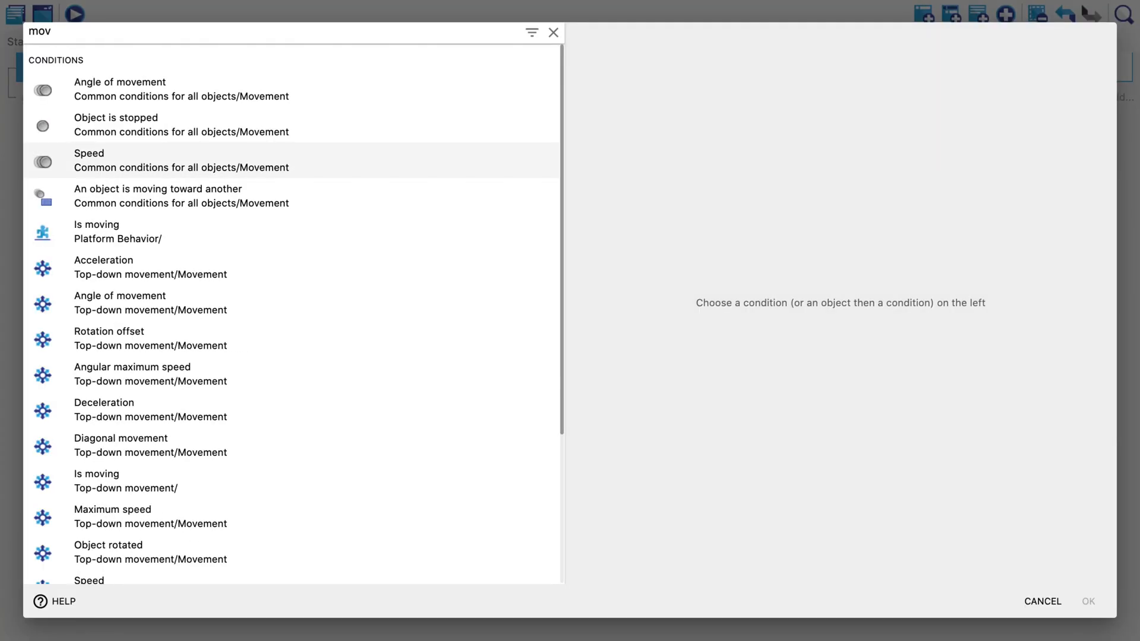
type("ing")
left_click(106, 259)
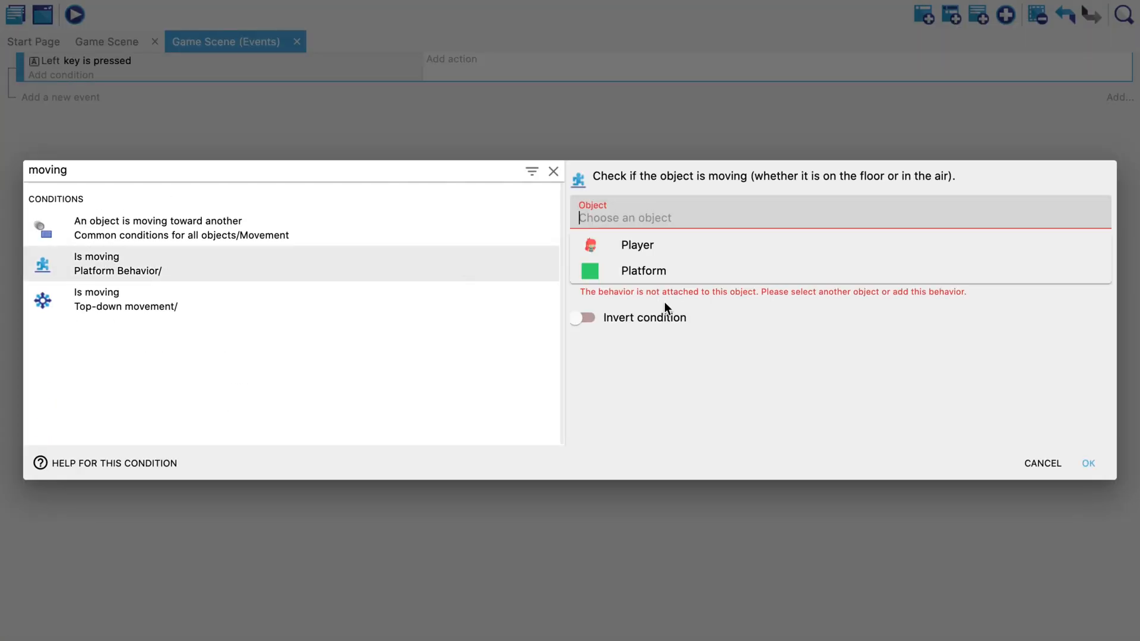
left_click(692, 244)
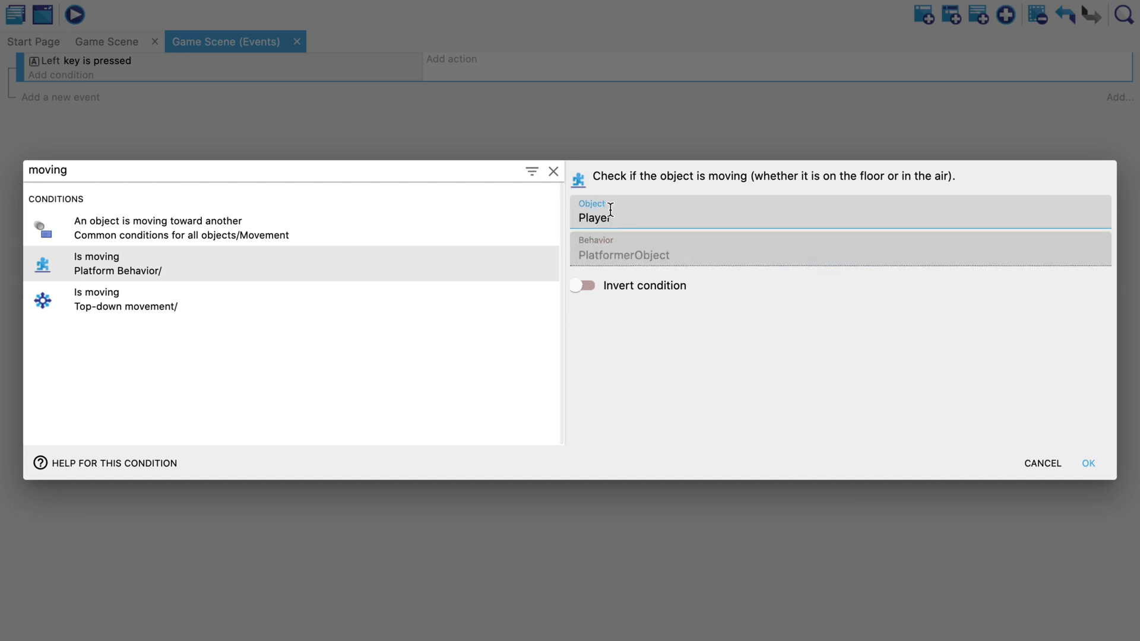
left_click(1092, 464)
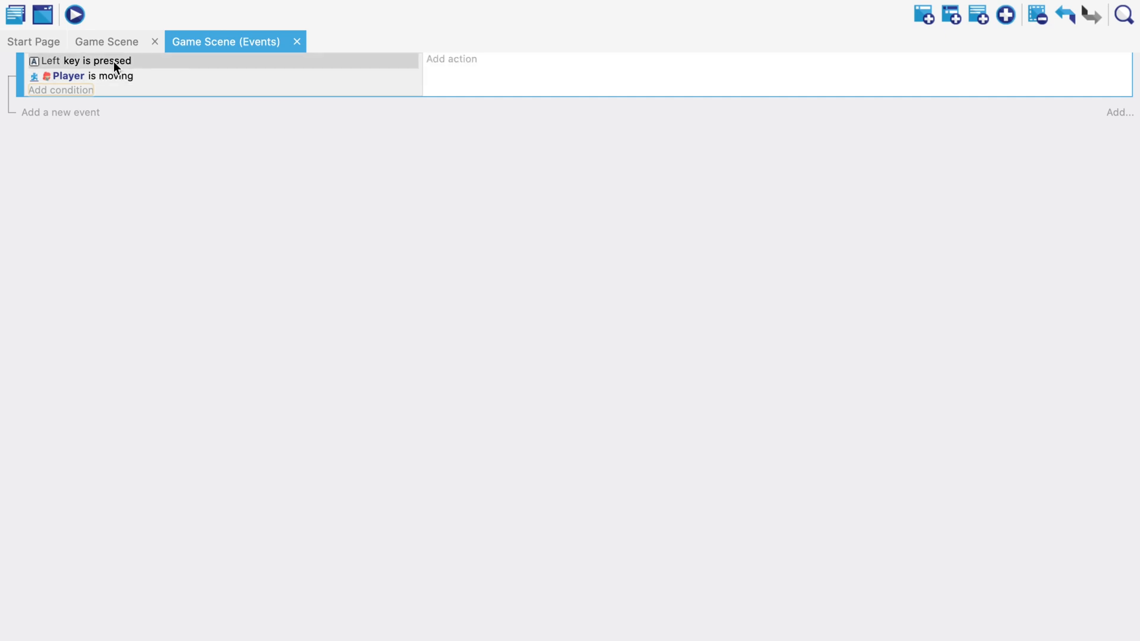
Add an action to the Left key event that changes the Player's animation number, set to 1
left_click(458, 64)
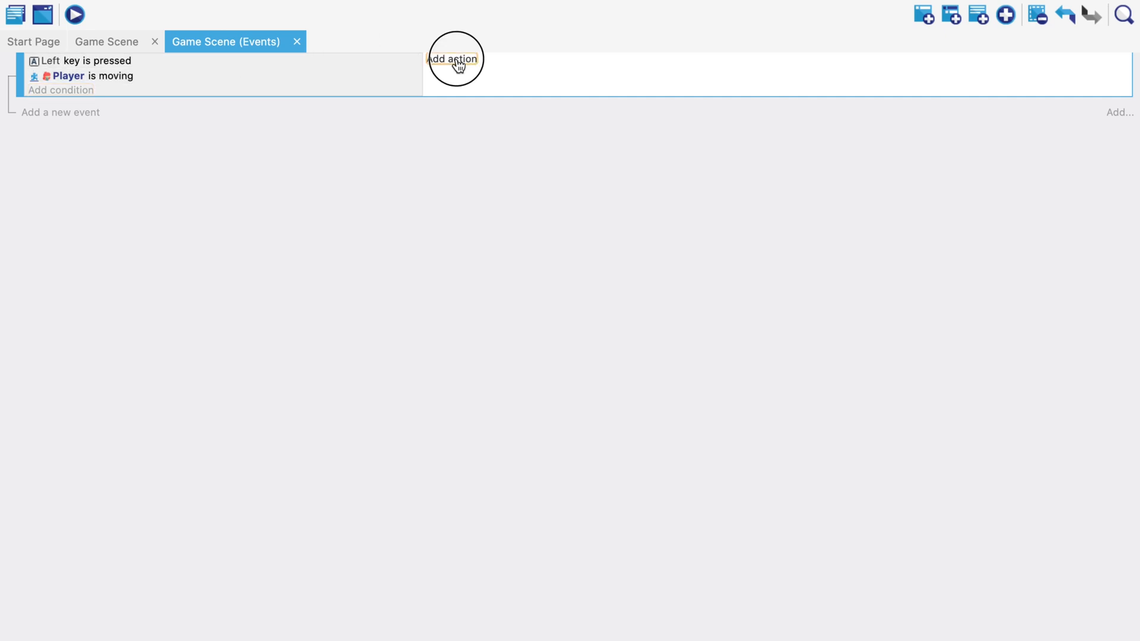
type("anima")
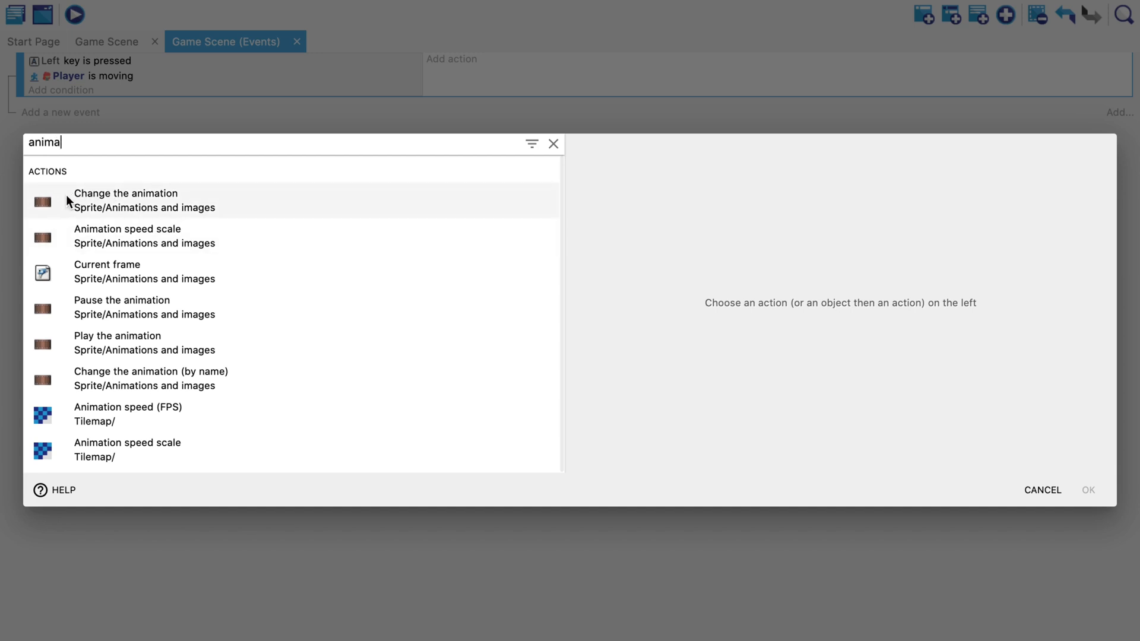
left_click(166, 200)
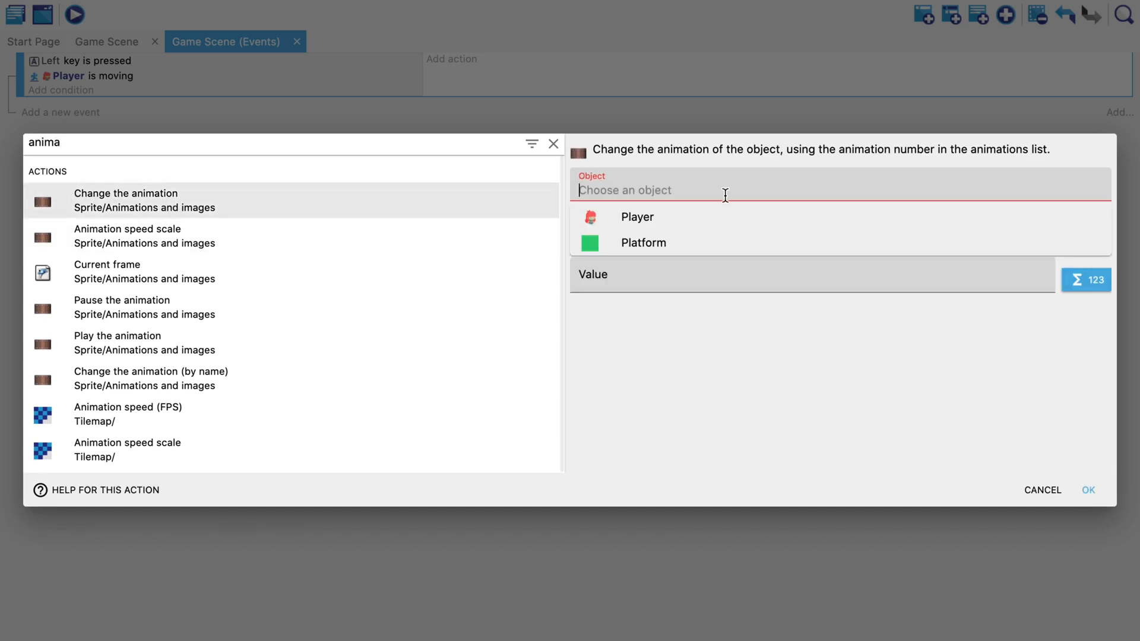
left_click(660, 218)
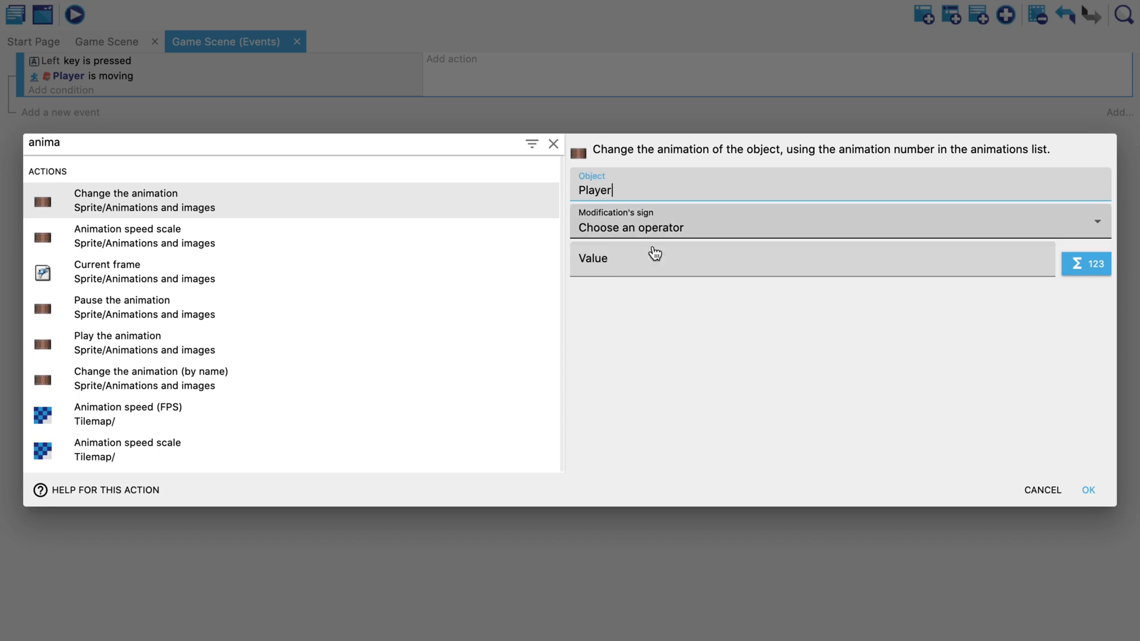
left_click(641, 227)
left_click(634, 237)
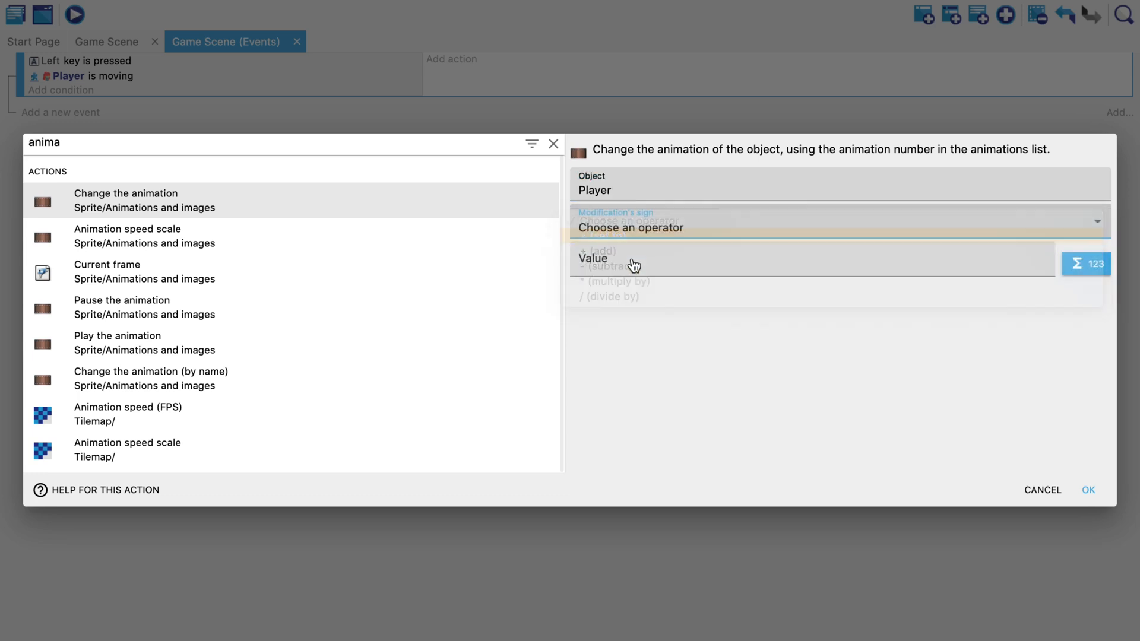
left_click(629, 262)
type("1")
left_click(714, 348)
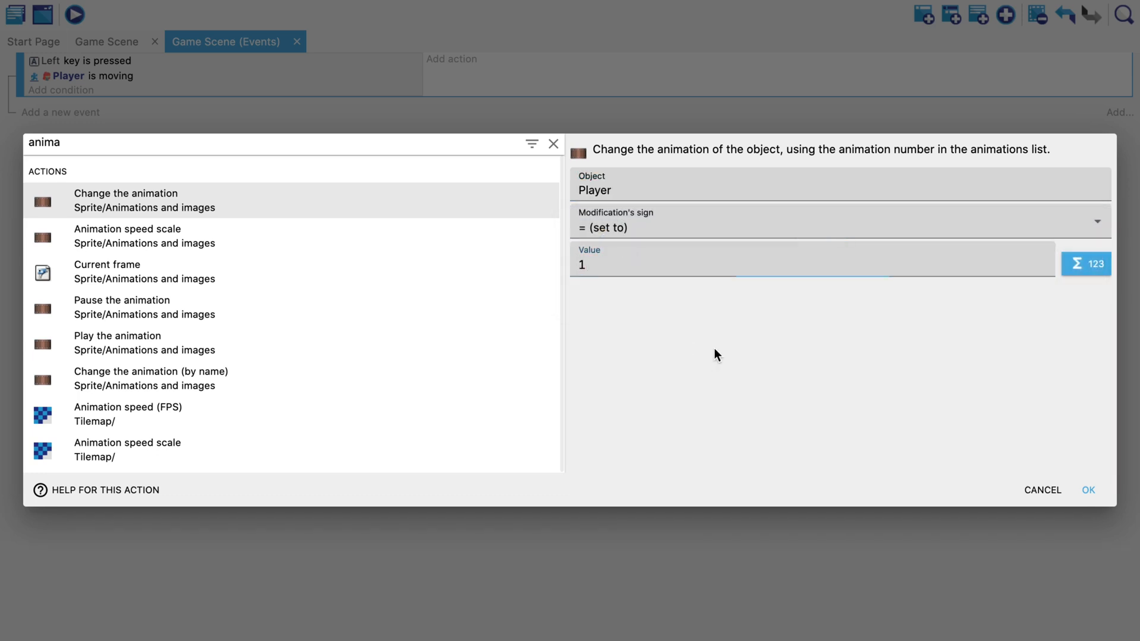
left_click(1094, 492)
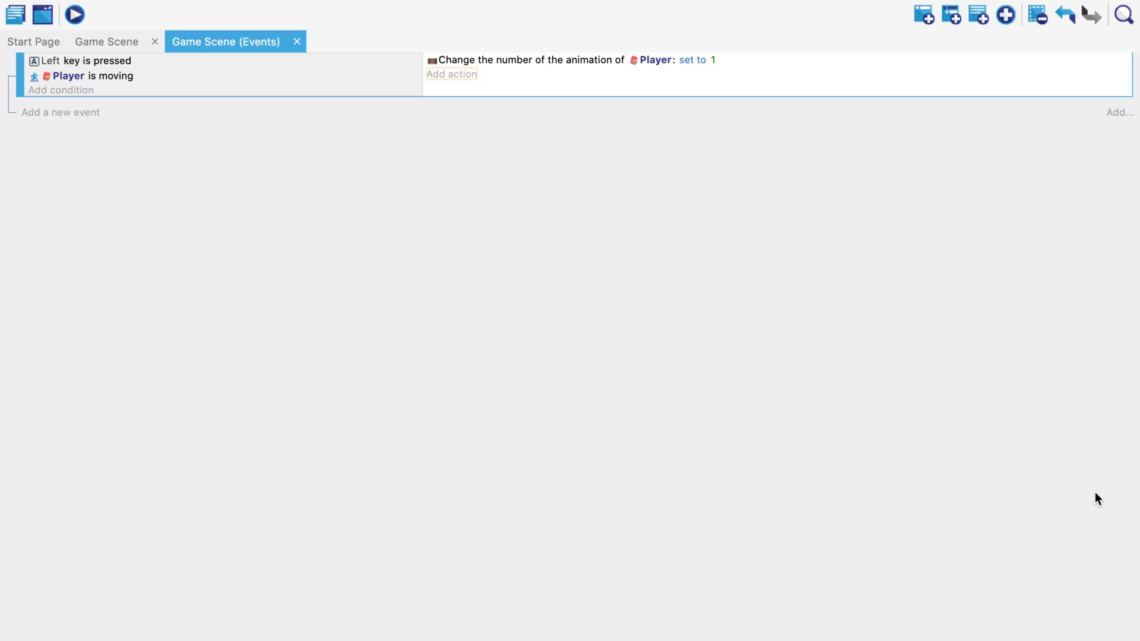
Preview the game and test the Player's animation by moving her right and left on the ground platform
left_click(74, 15)
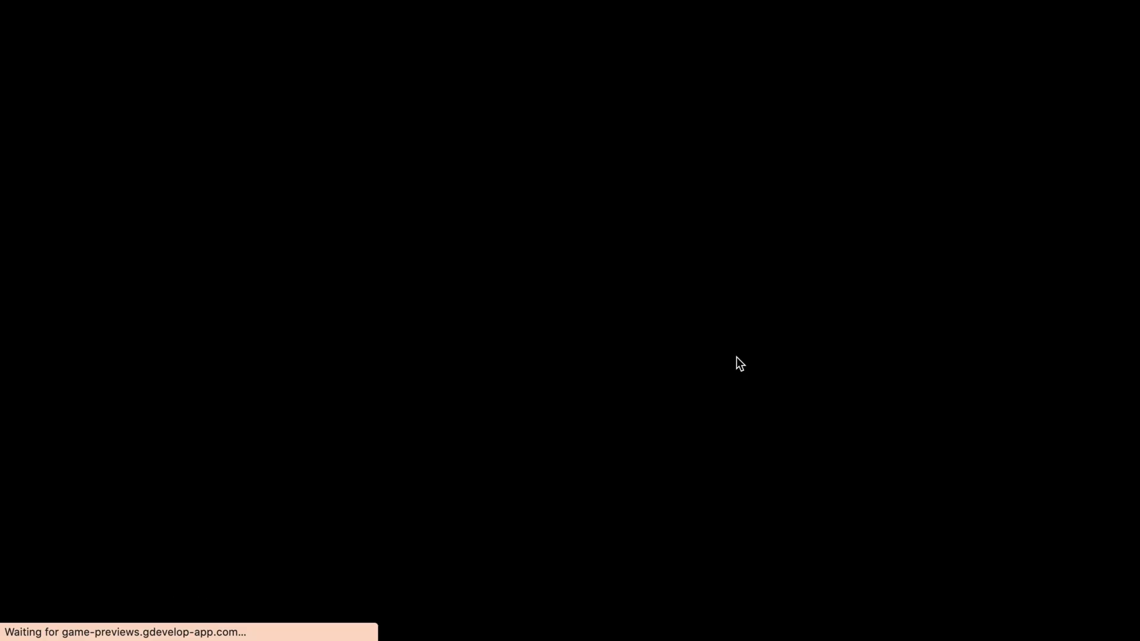
key("Right")
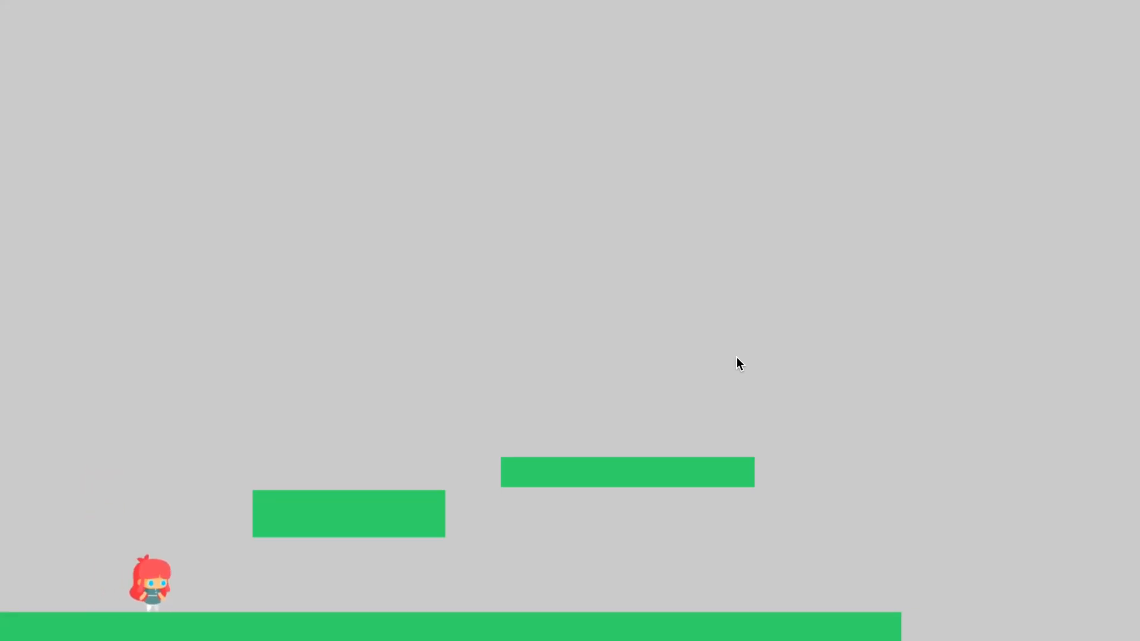
key("Left")
key("Right")
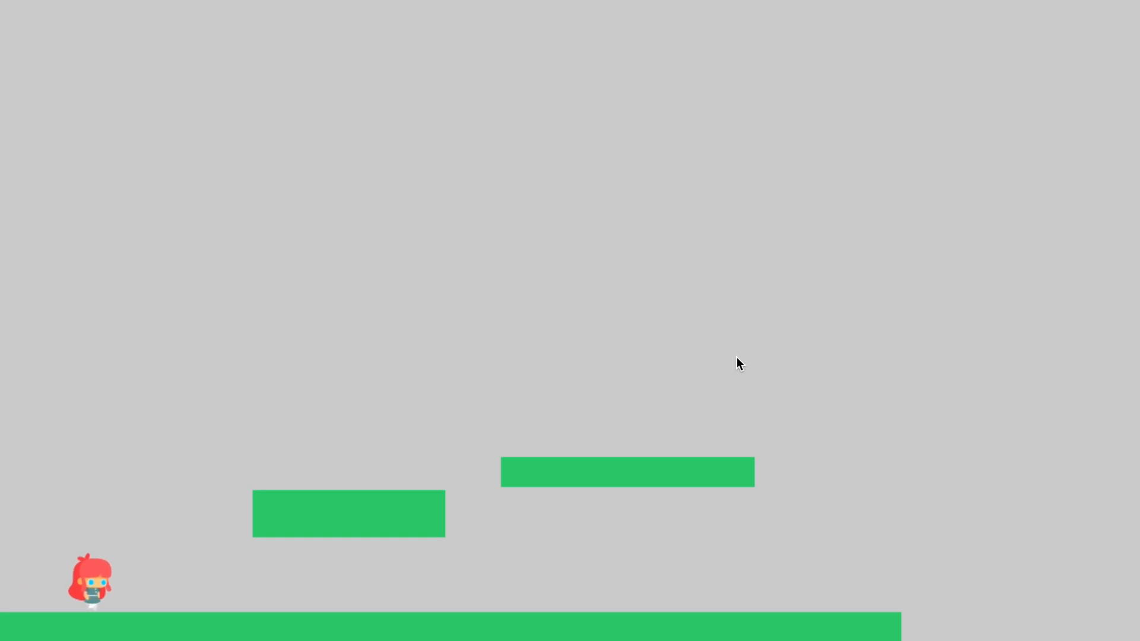
key("Left")
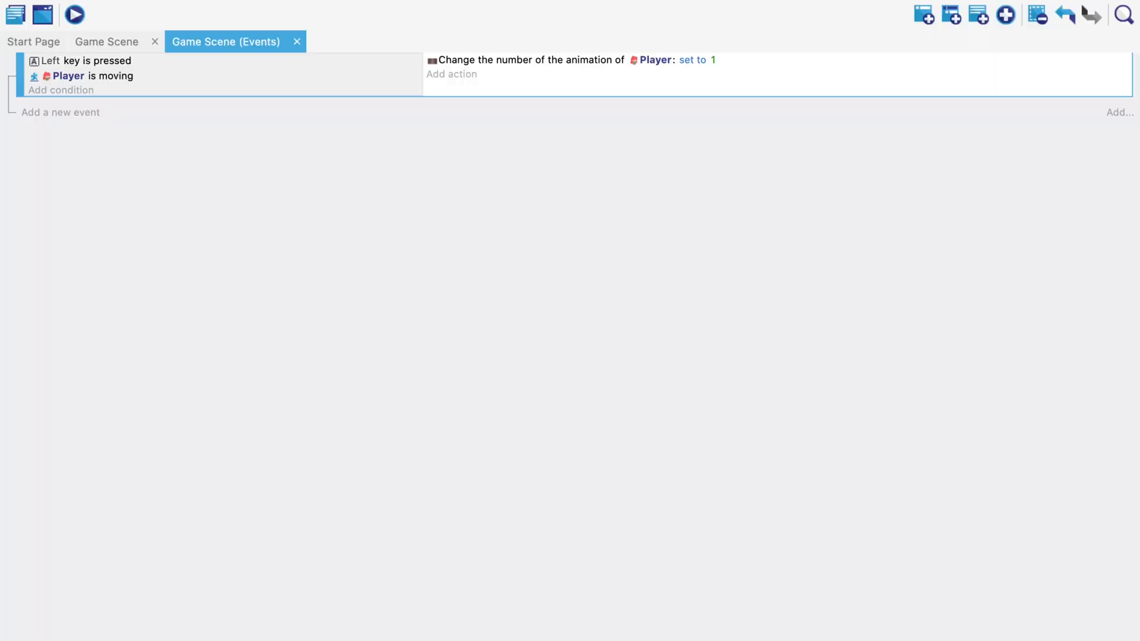
Add a "Flip the object horizontally" action for the Player to the Left key event with flipping activated
left_click(467, 76)
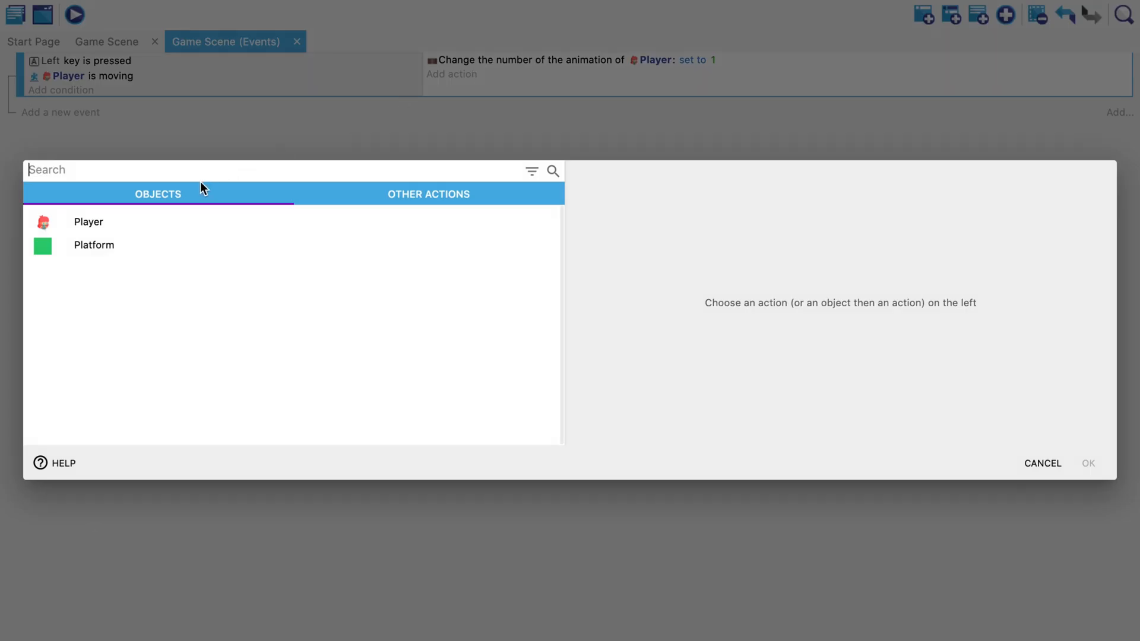
type("flu")
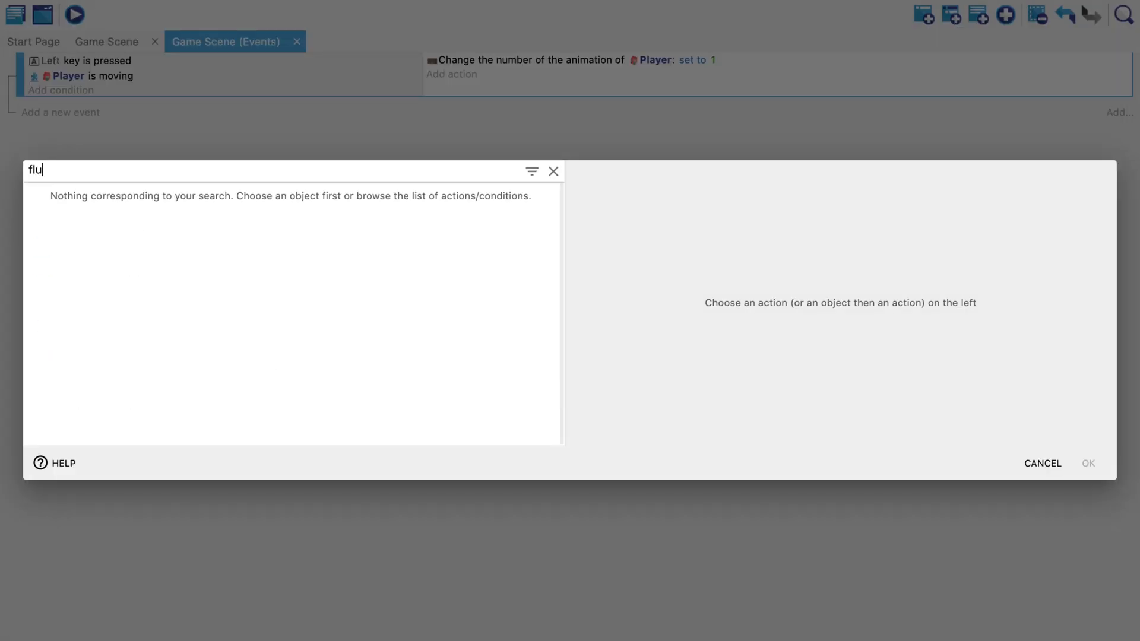
key("BackSpace")
type("i")
left_click(179, 228)
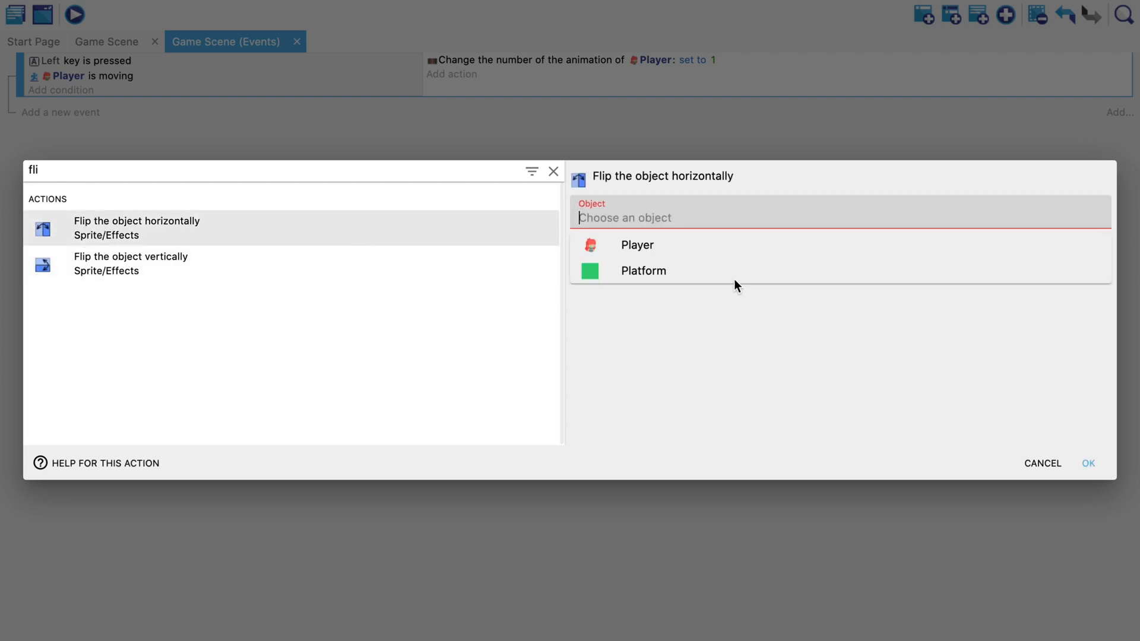
left_click(672, 243)
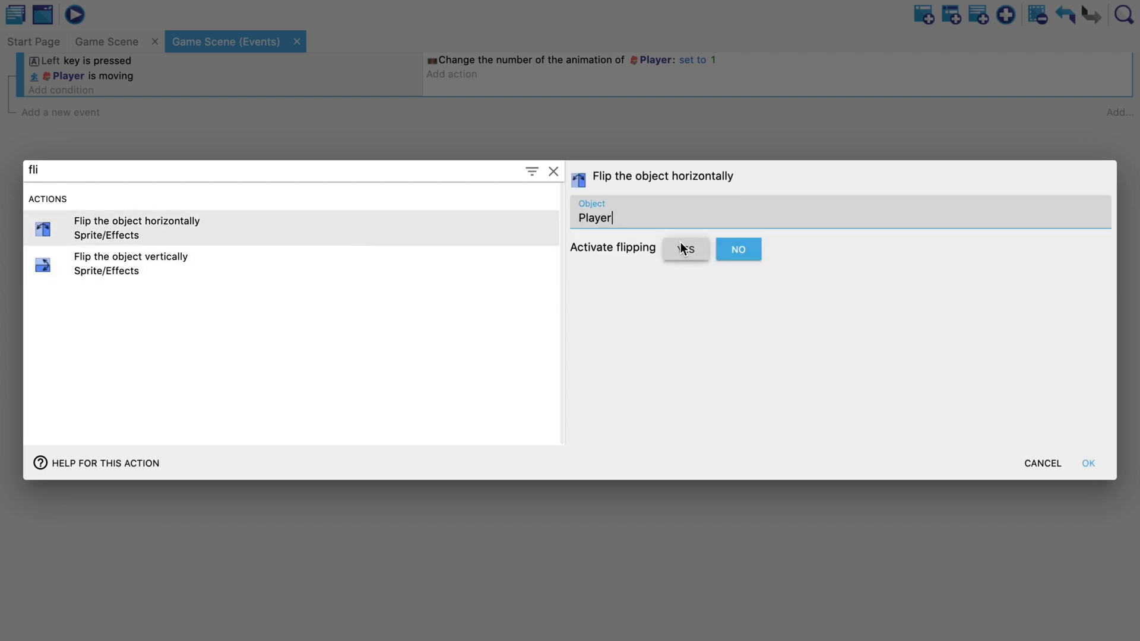
left_click(682, 248)
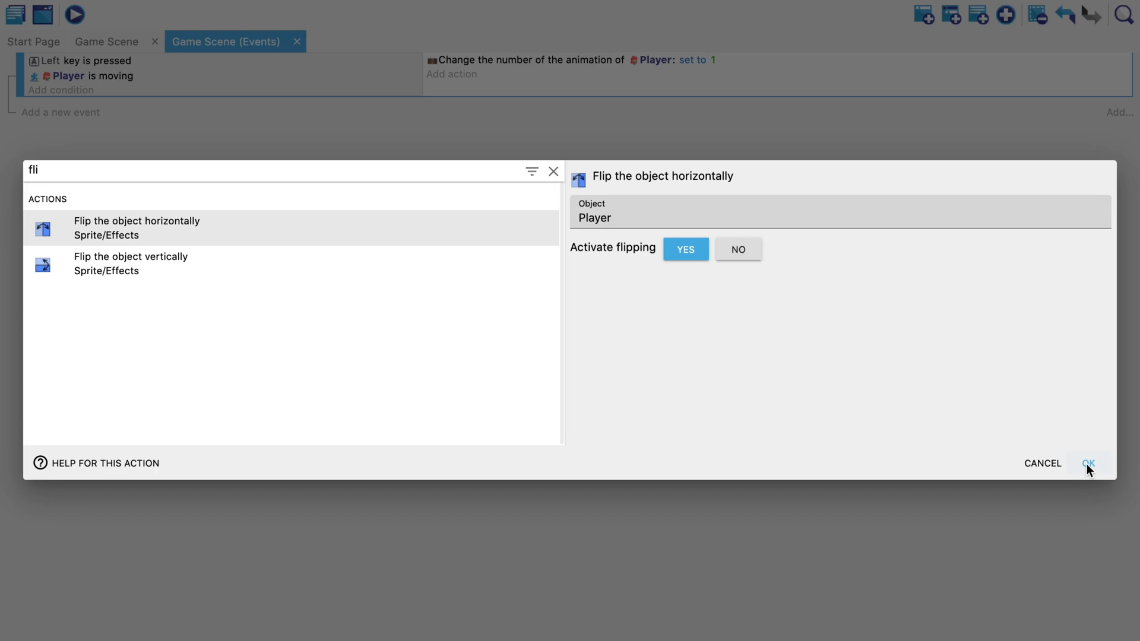
left_click(1088, 465)
Create a second event with a Key pressed condition for the Right key
left_click(49, 113)
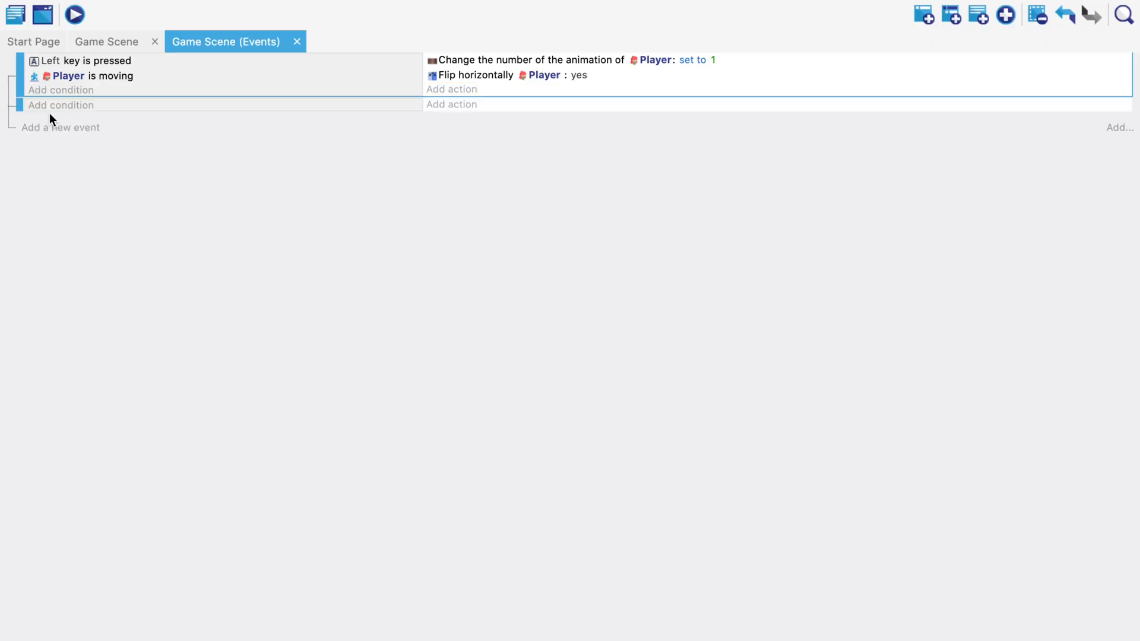
left_click(83, 112)
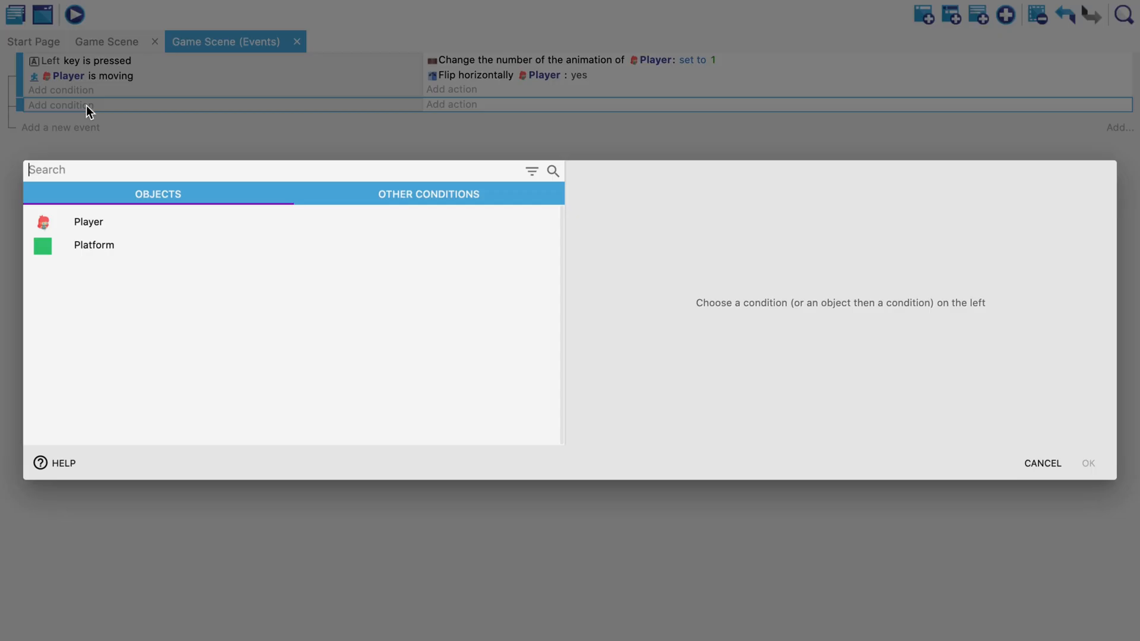
type("key")
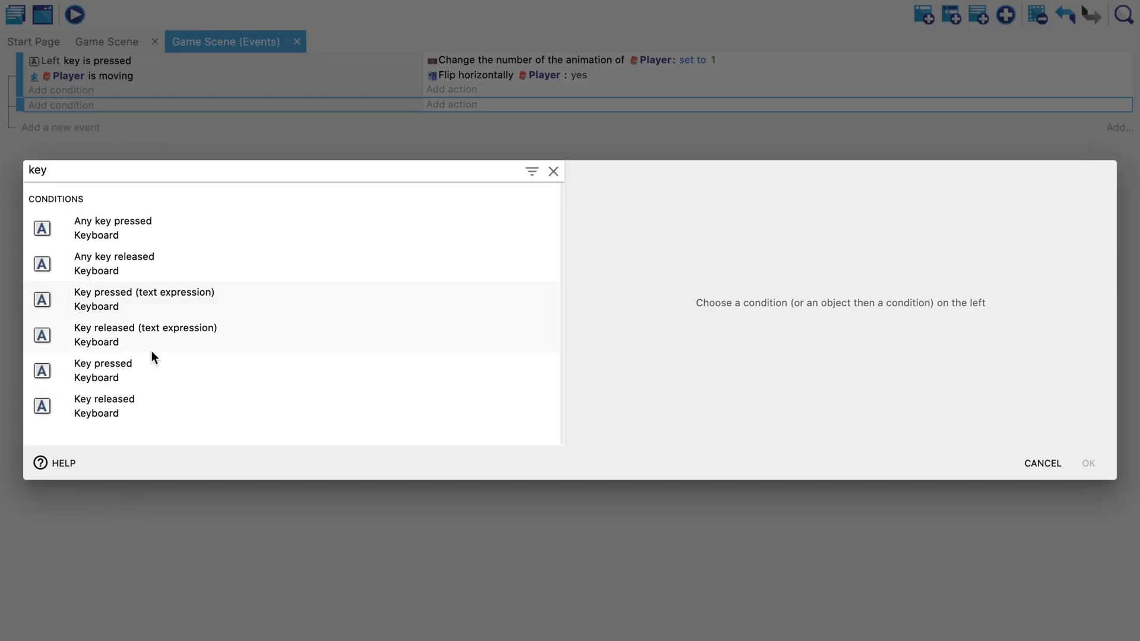
left_click(127, 375)
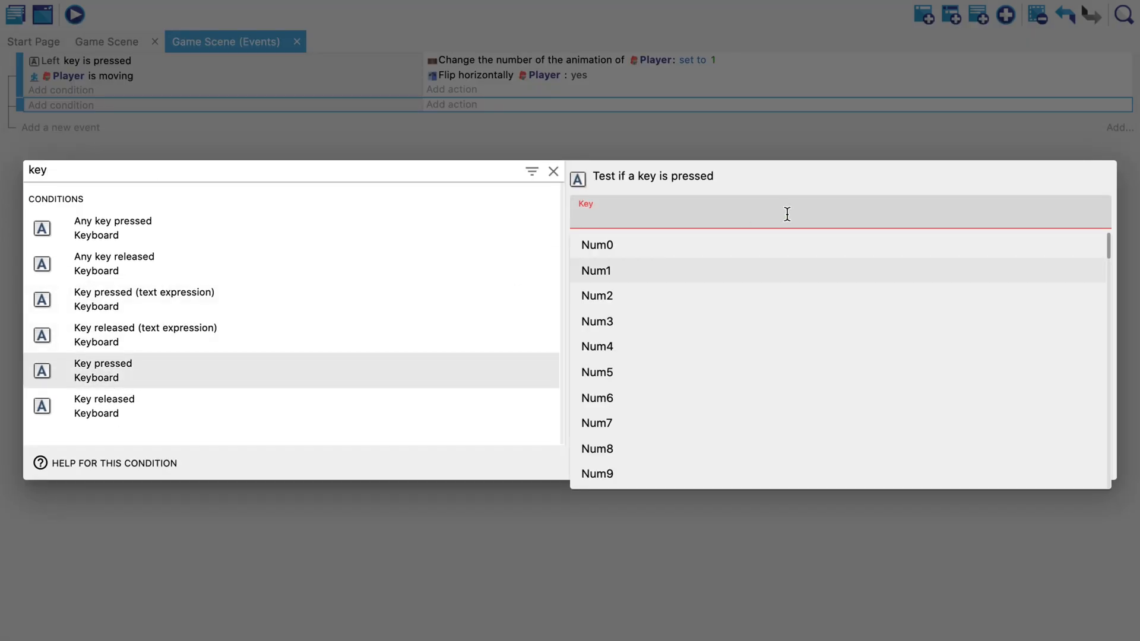
type("righ")
left_click(696, 245)
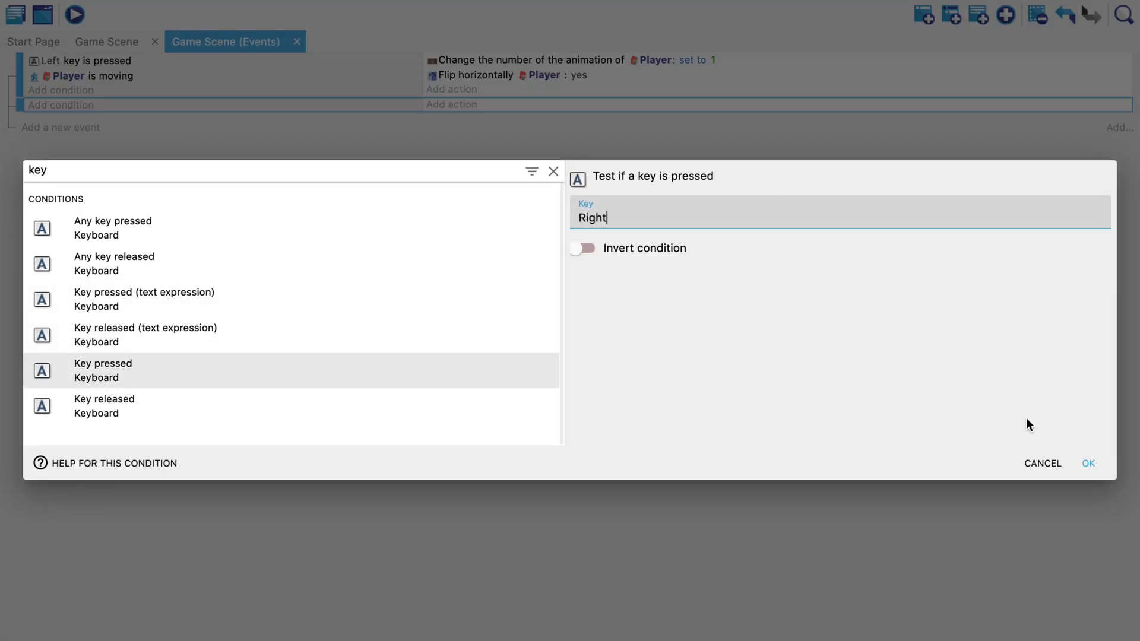
left_click(1089, 462)
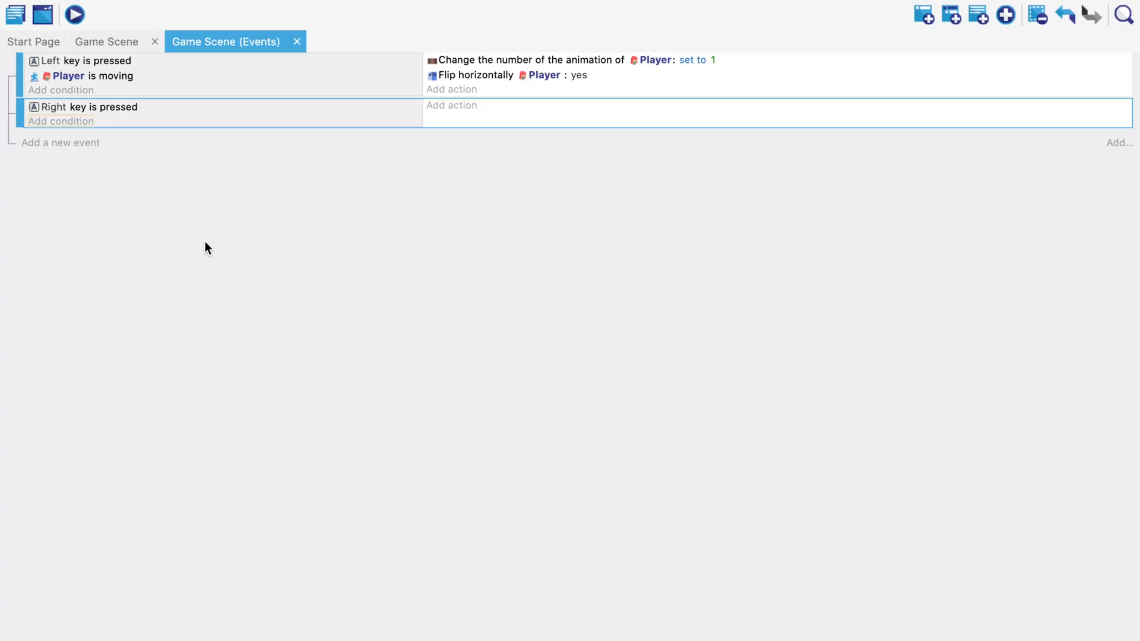
Add the Platform Behavior condition "Is moving" for the Player to the Right key event
left_click(65, 120)
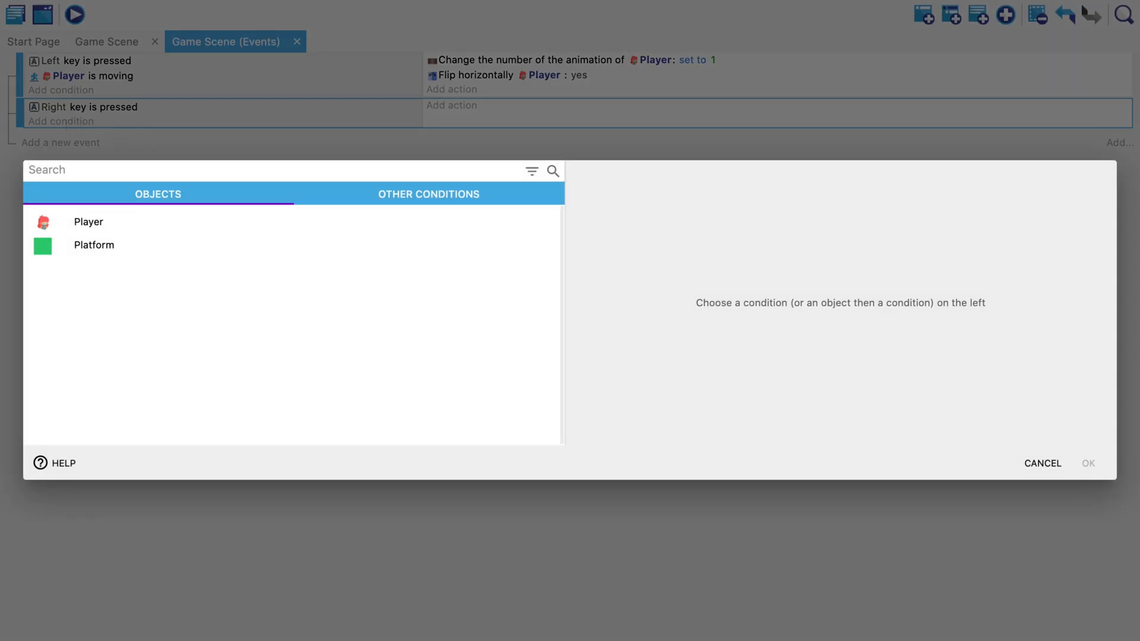
type("movin")
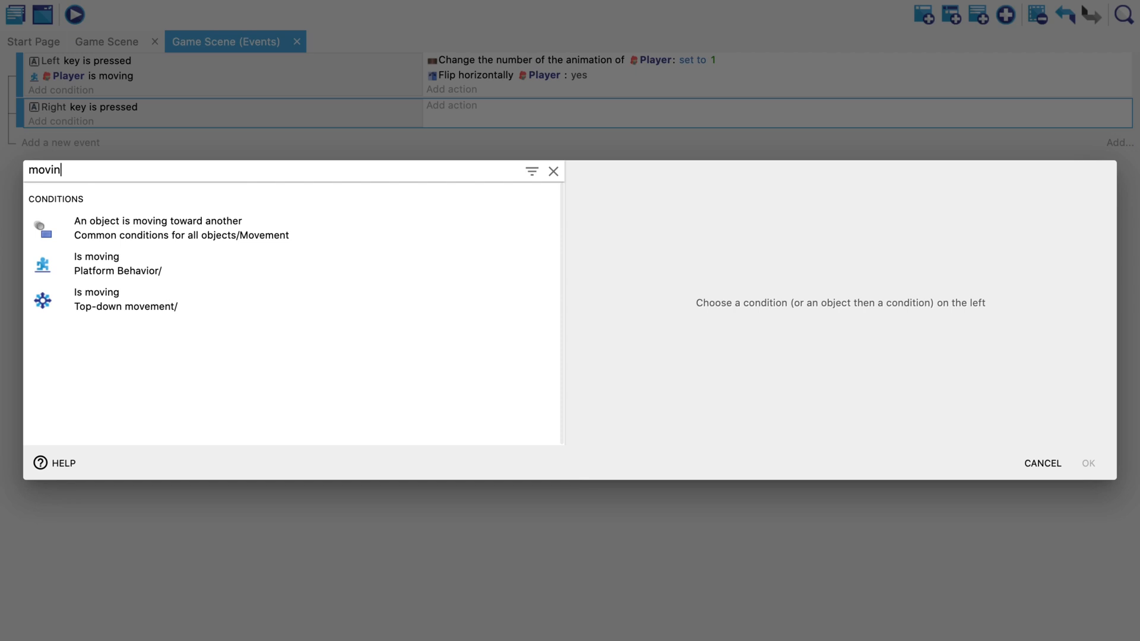
type("g")
left_click(128, 283)
left_click(129, 260)
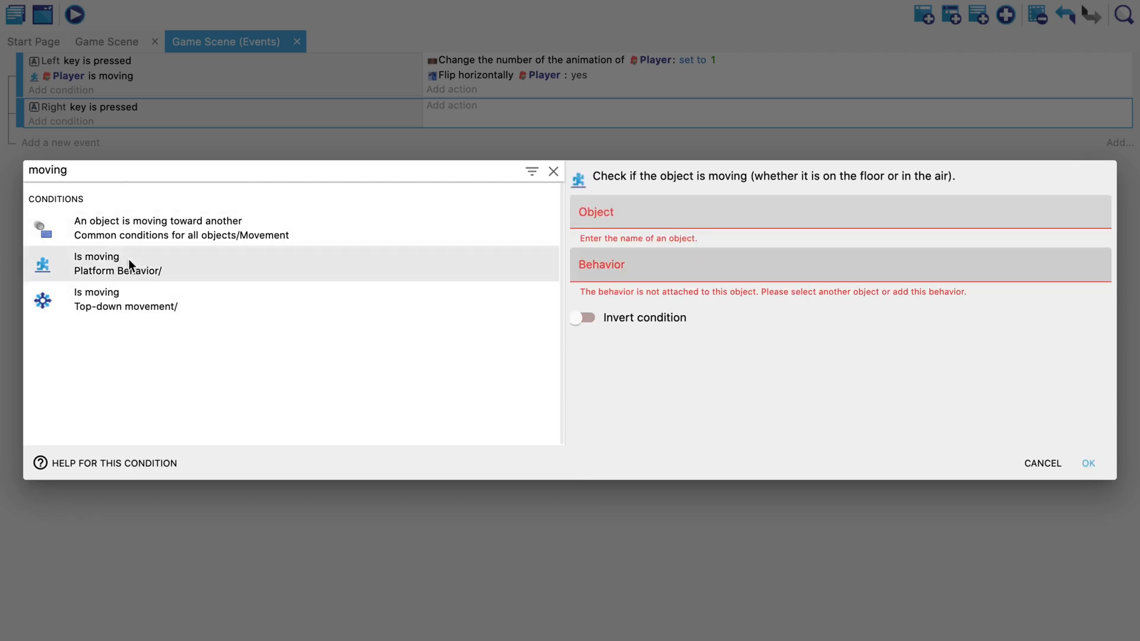
left_click(643, 212)
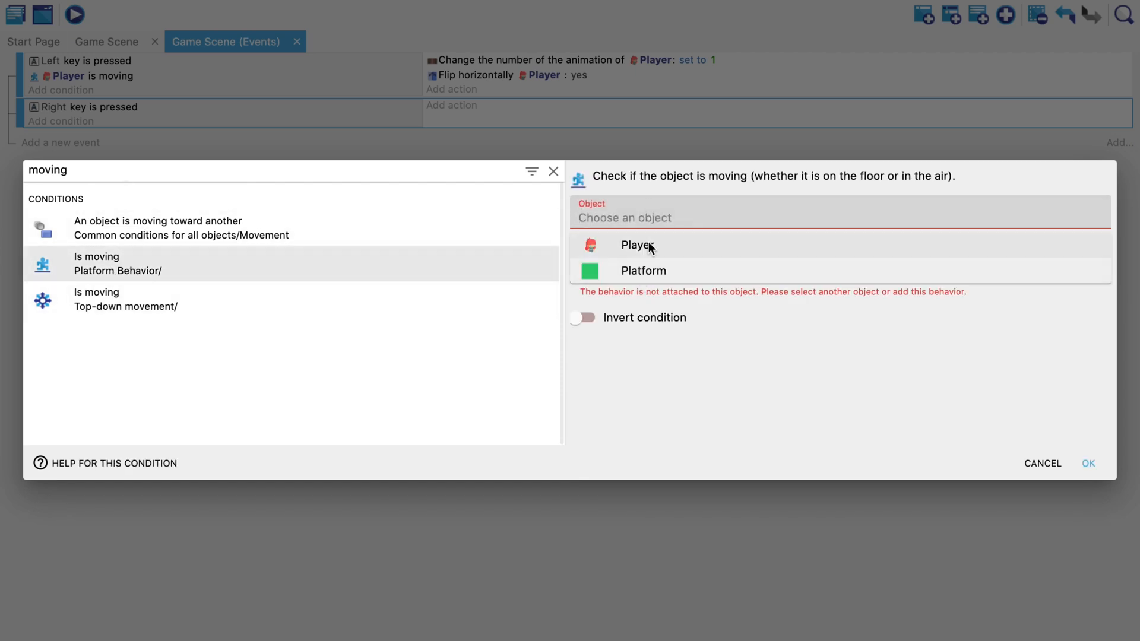
left_click(637, 245)
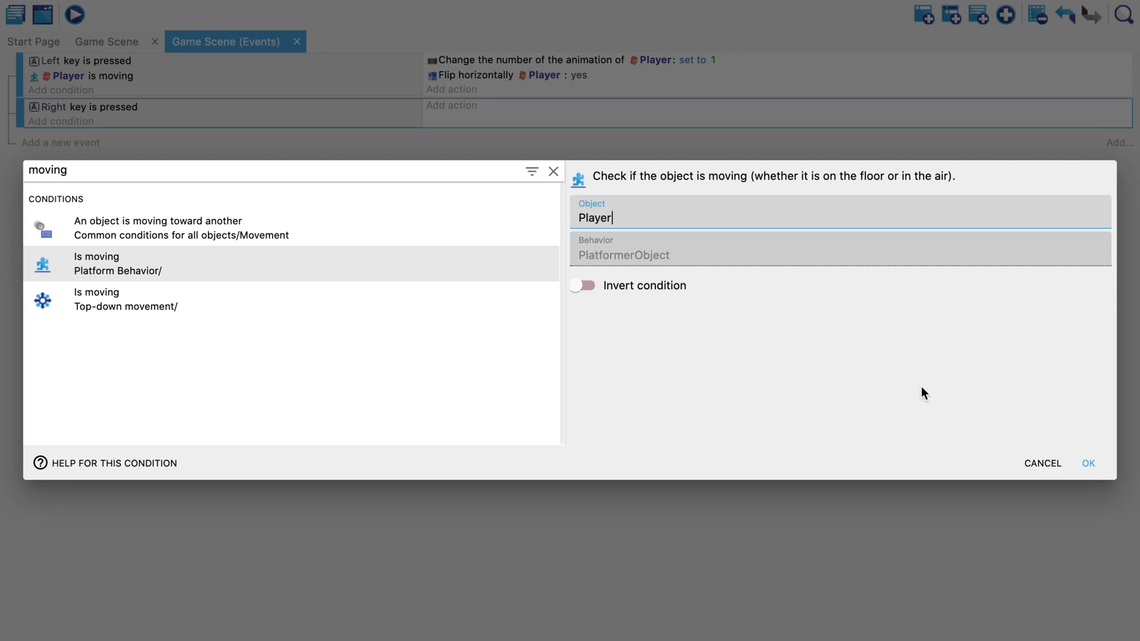
left_click(1084, 457)
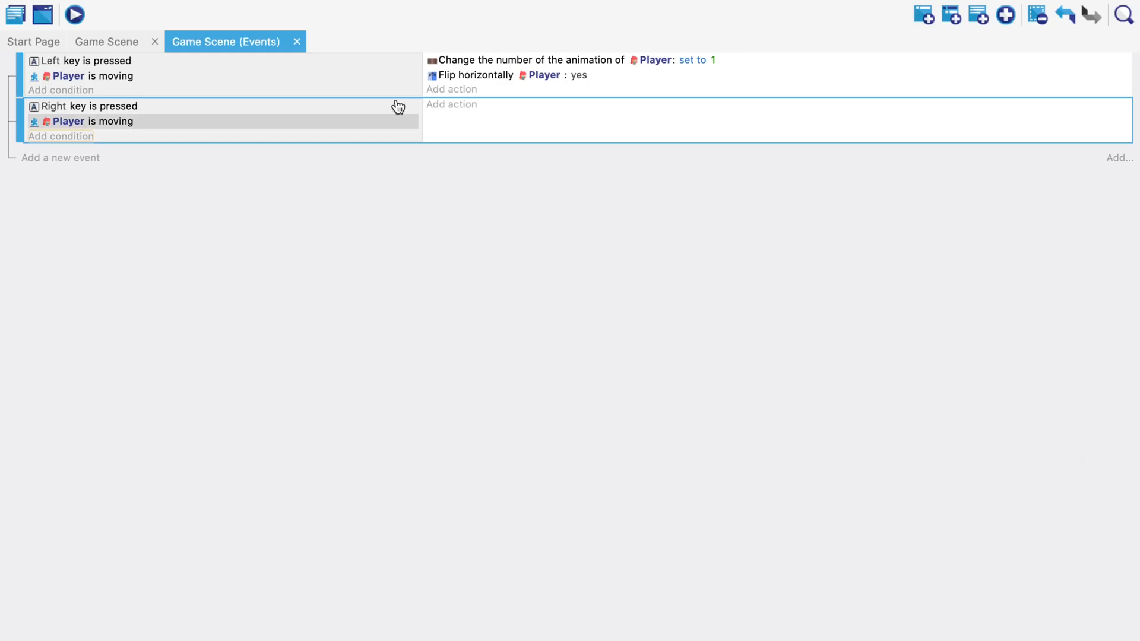
Add an action to the Right key event that changes the Player's animation number, set to 1
left_click(472, 107)
type("chan")
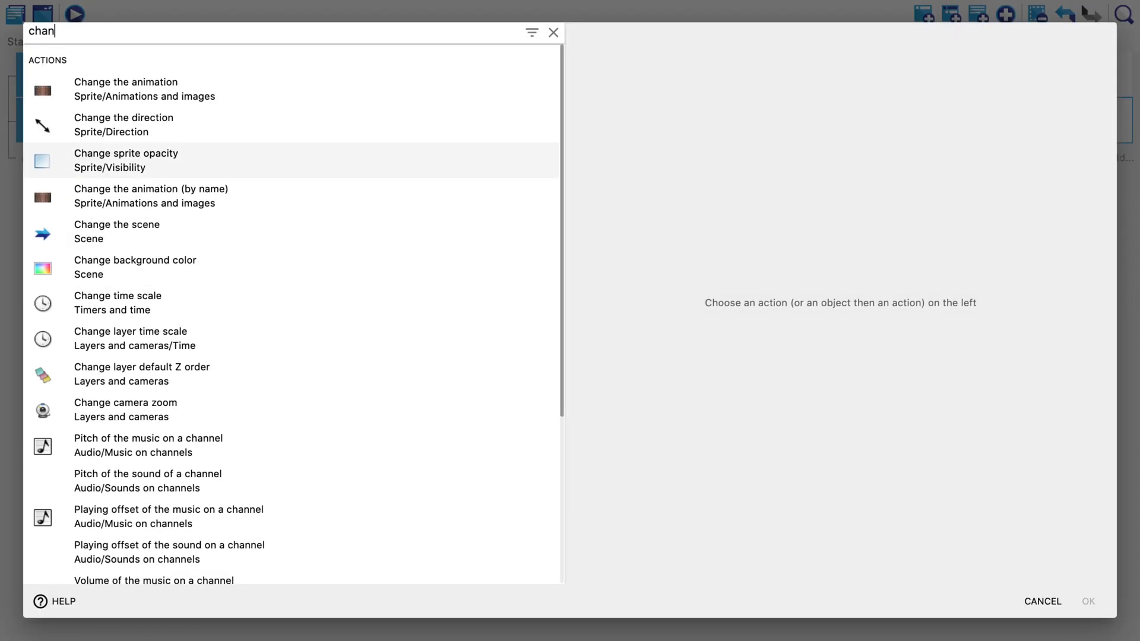
left_click(186, 96)
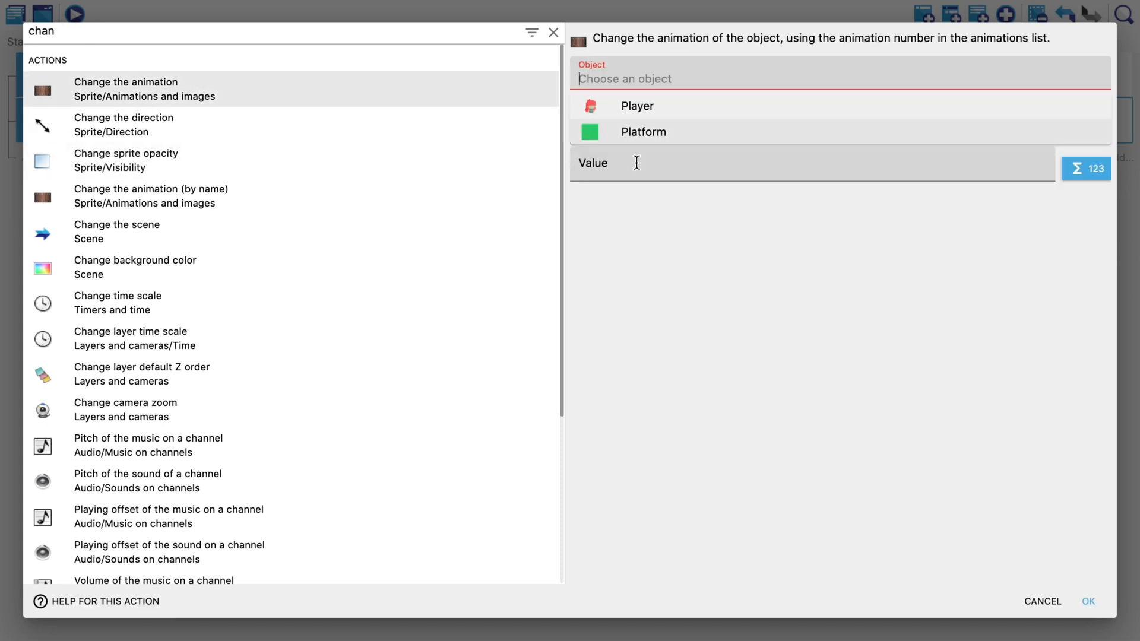
left_click(633, 106)
left_click(621, 126)
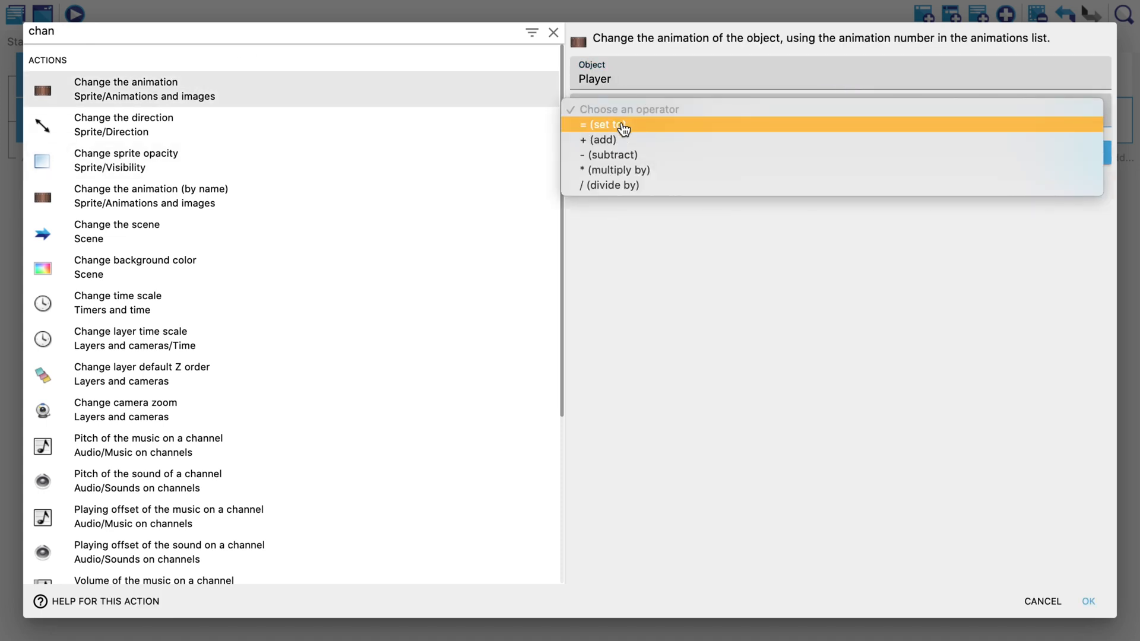
left_click(620, 128)
left_click(618, 150)
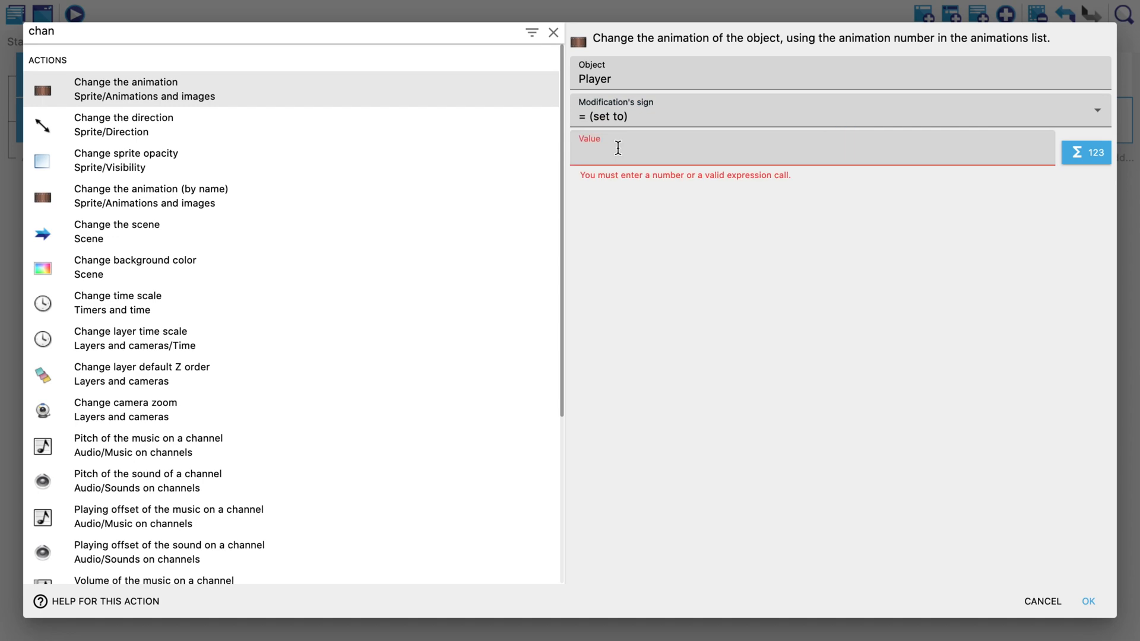
type("1")
left_click(1089, 603)
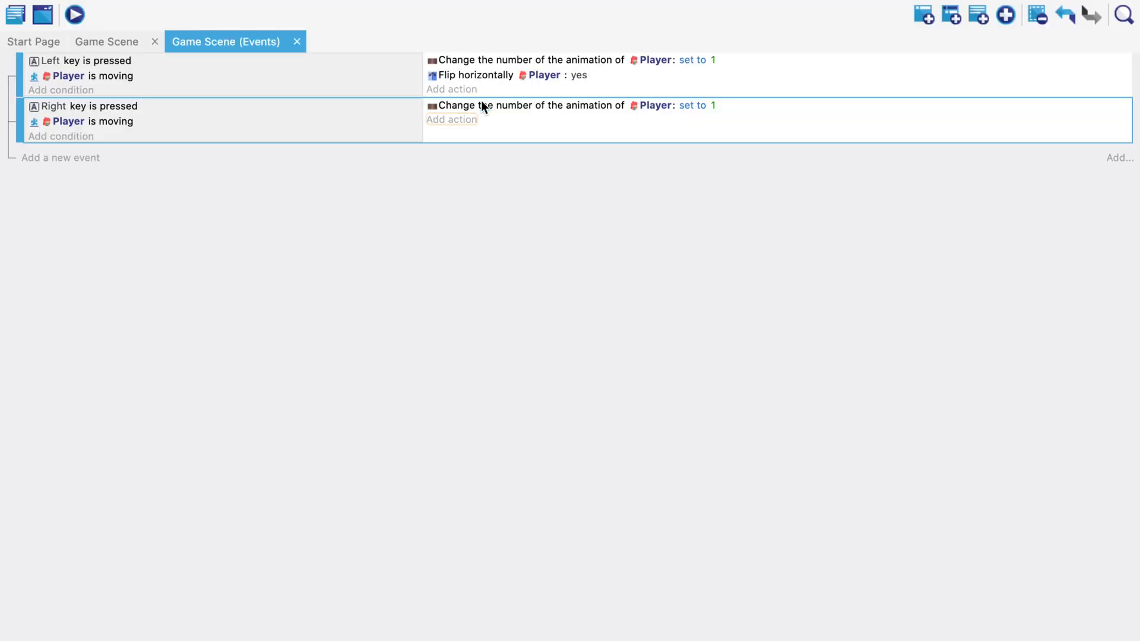
Add a "Flip the object horizontally" action for the Player to the Right key event with flipping set to No
left_click(437, 119)
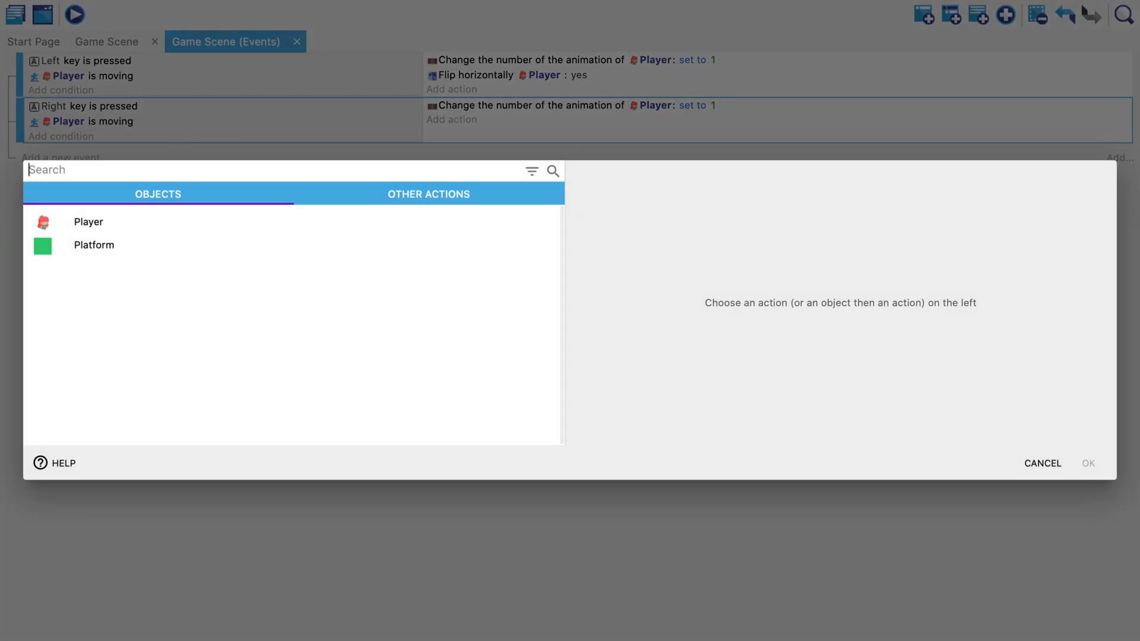
type("flip")
left_click(110, 224)
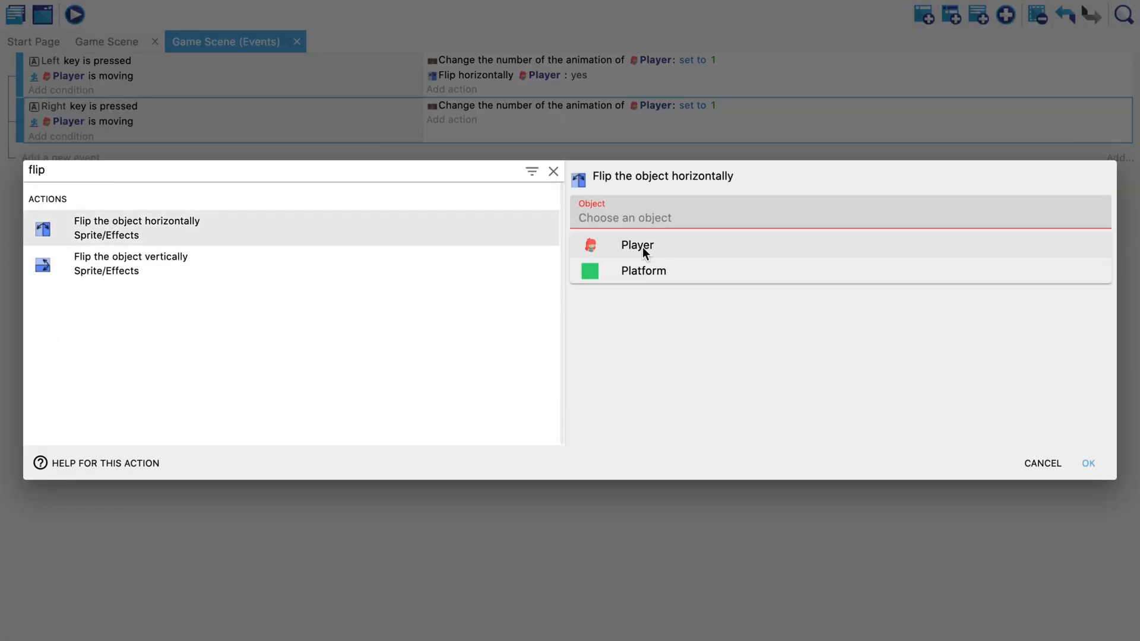
left_click(642, 246)
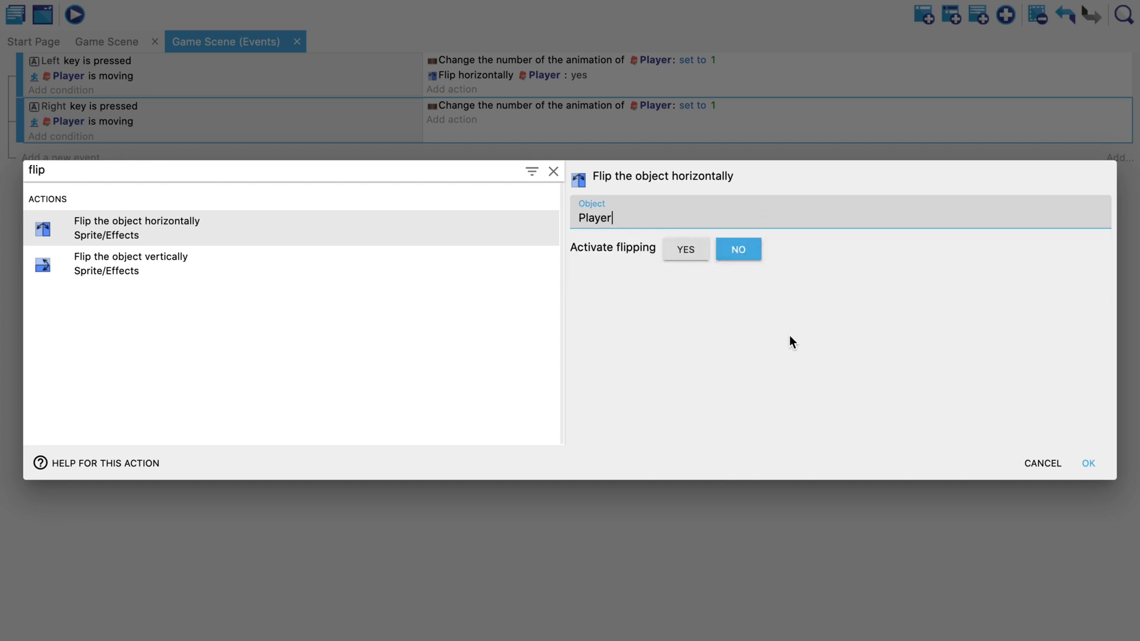
left_click(1089, 462)
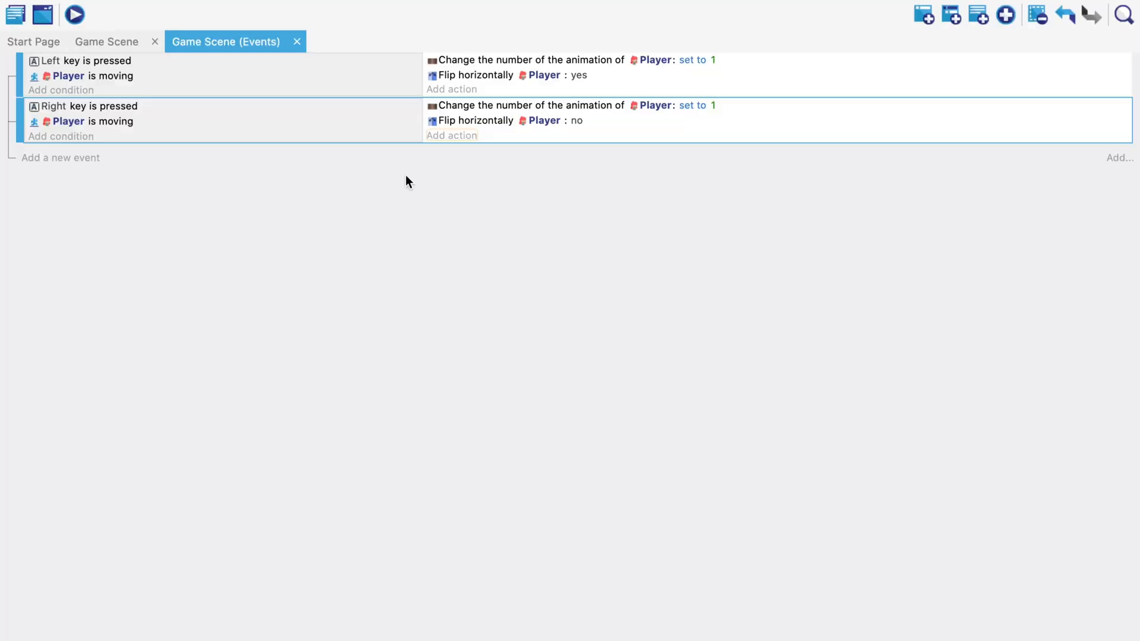
Preview the game and run the Player right and left to test the animation and facing direction
left_click(77, 13)
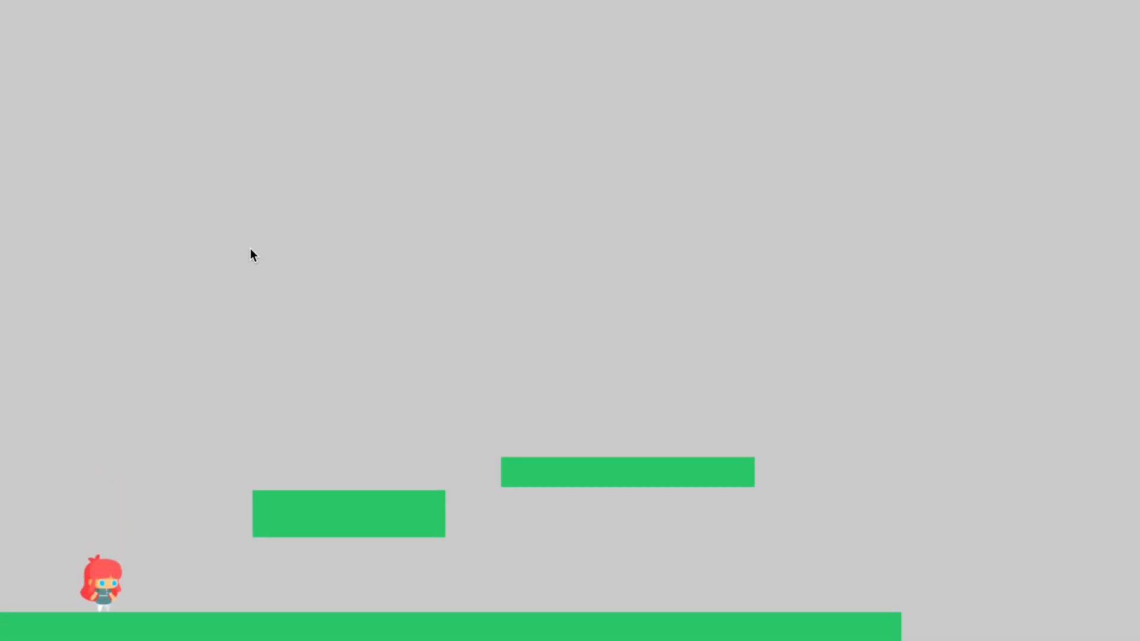
key("Right")
key("Left")
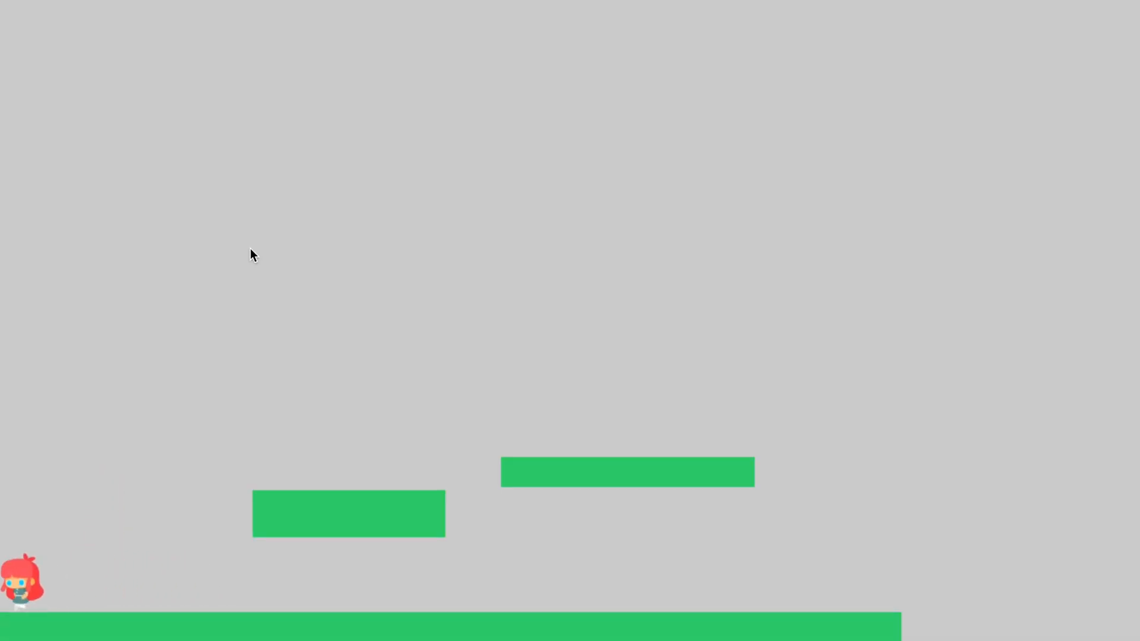
key("Right")
key("Left")
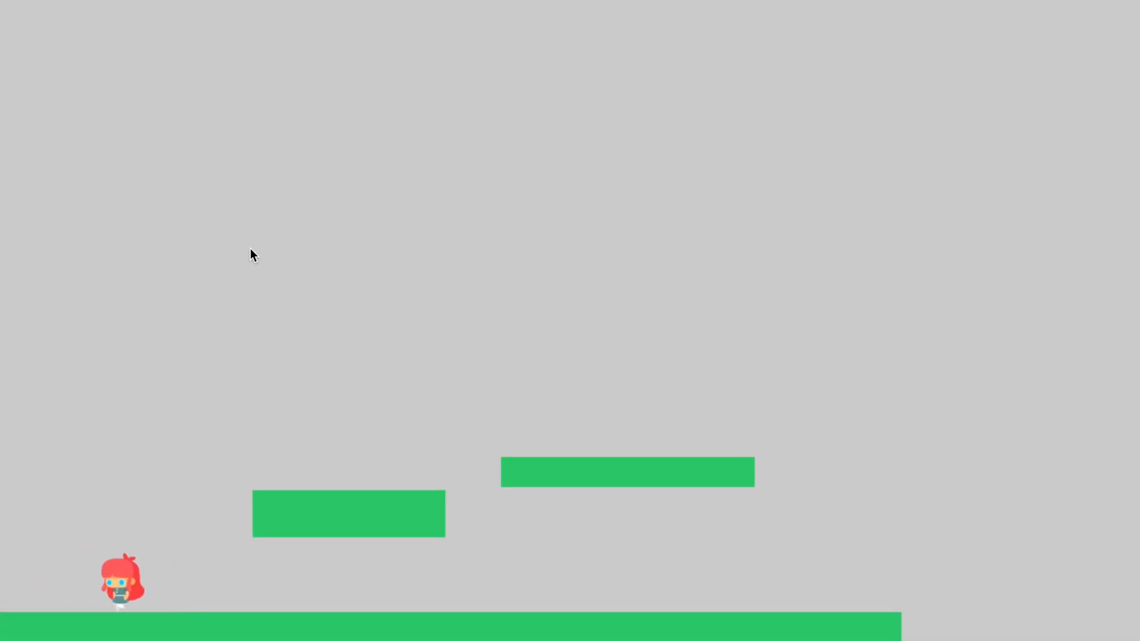
key("Right")
key("Right")
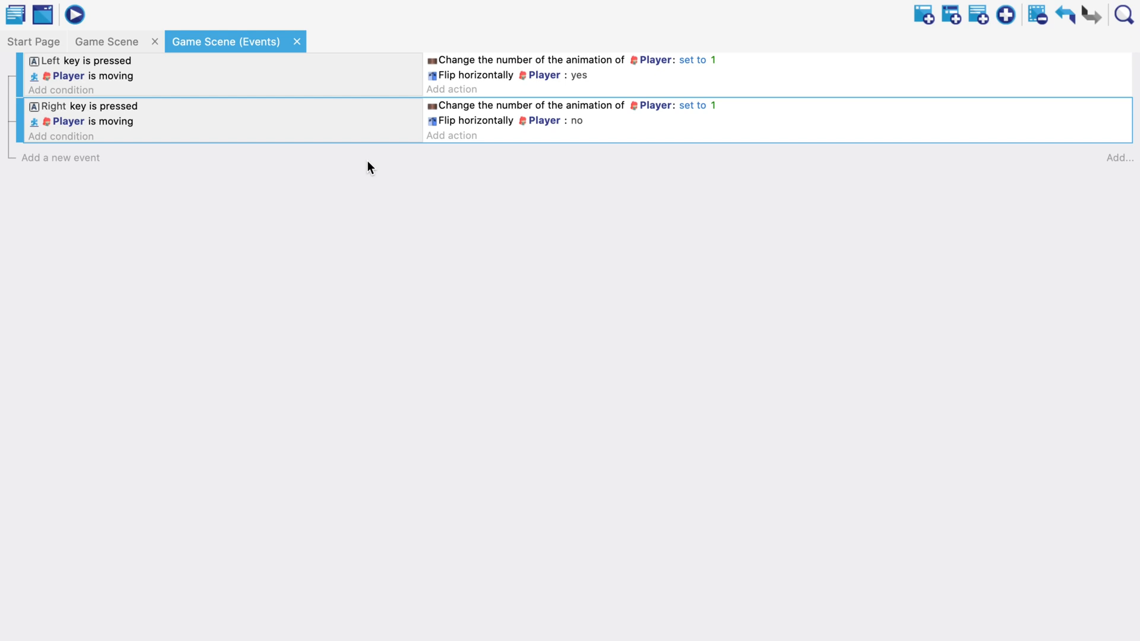
Create a third event with the keyboard condition "Any key released"
left_click(73, 159)
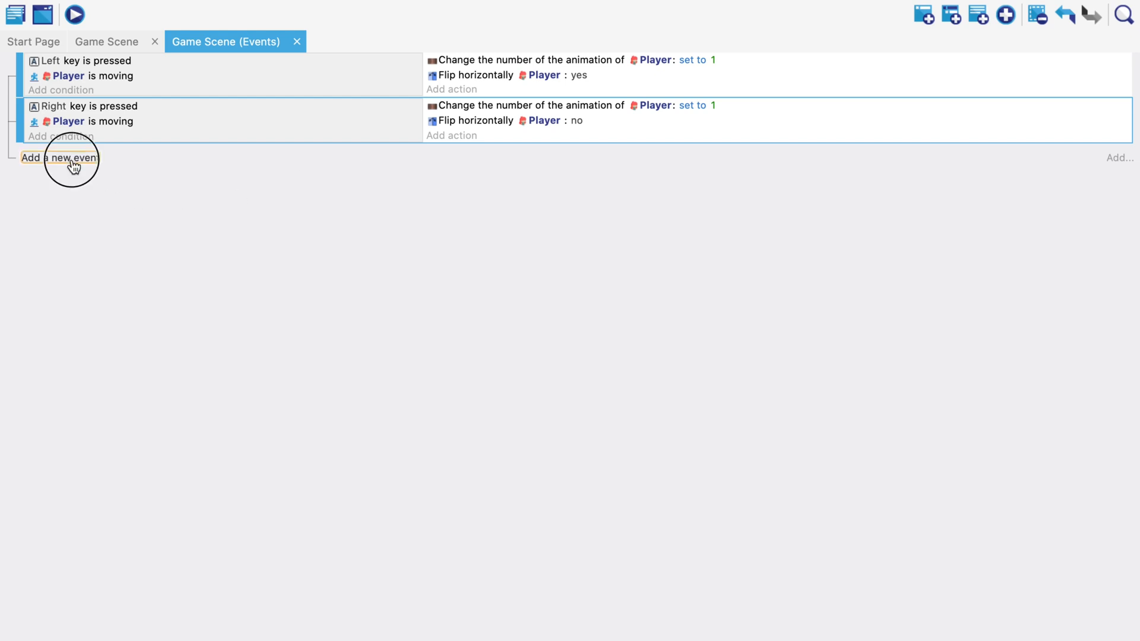
left_click(70, 153)
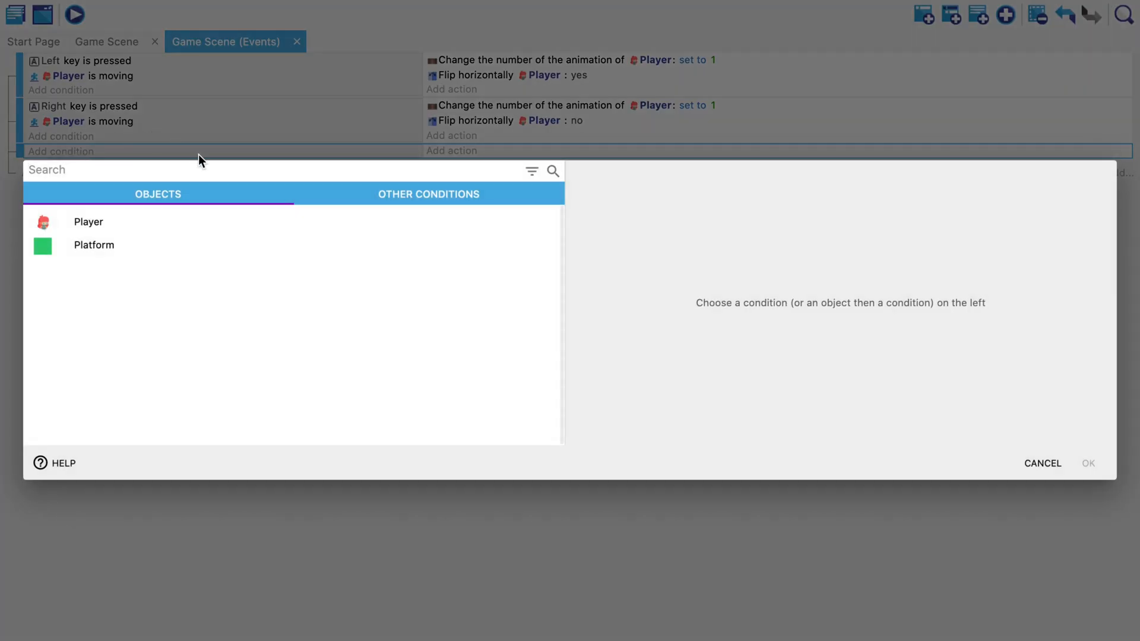
type("rel")
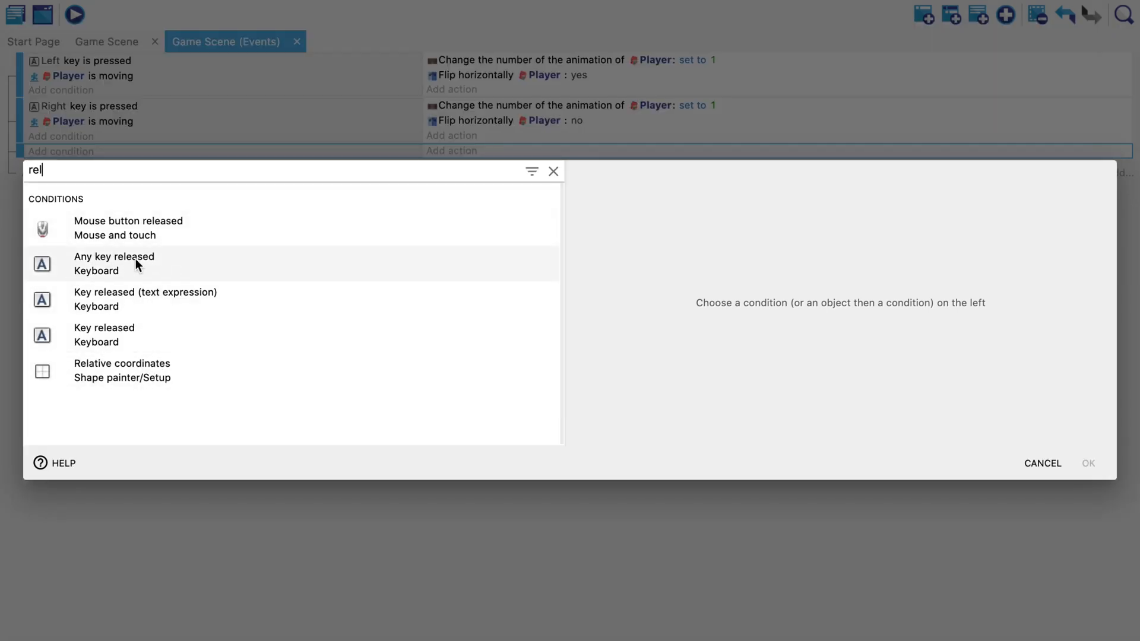
left_click(74, 274)
left_click(1090, 464)
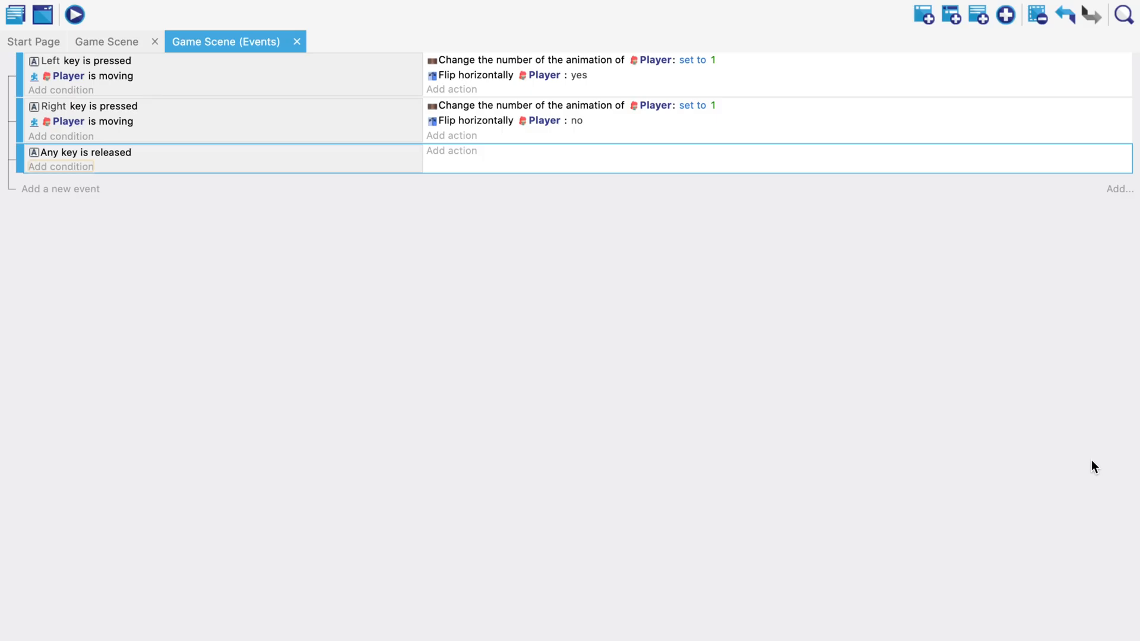
Add an action to the "Any key is released" event that changes the Player's animation number, set to 0
left_click(447, 151)
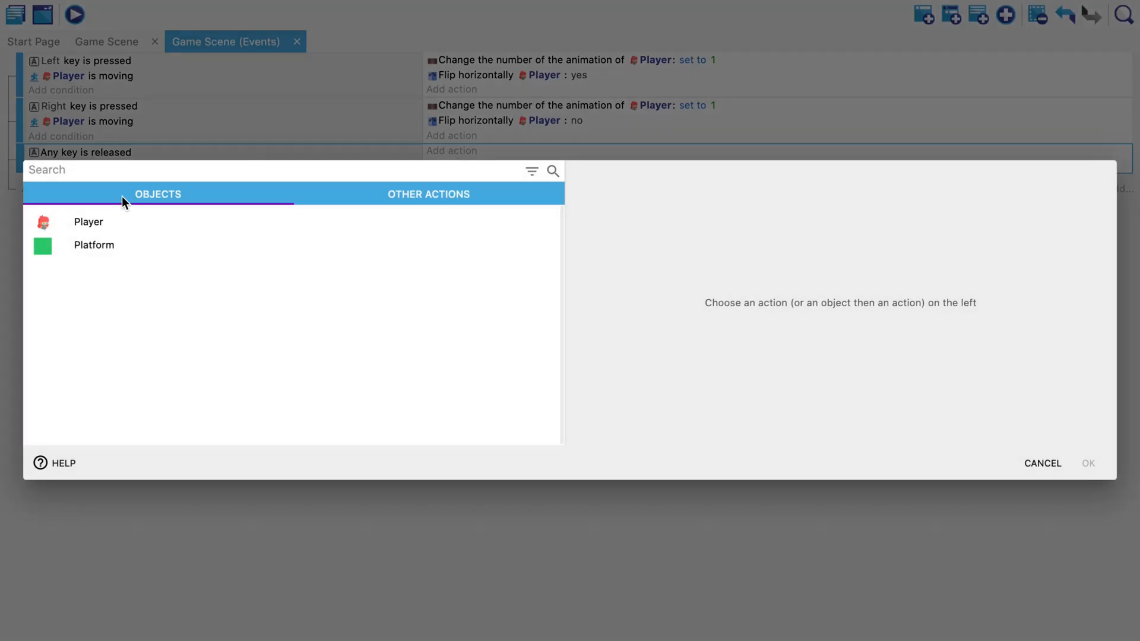
type("ani")
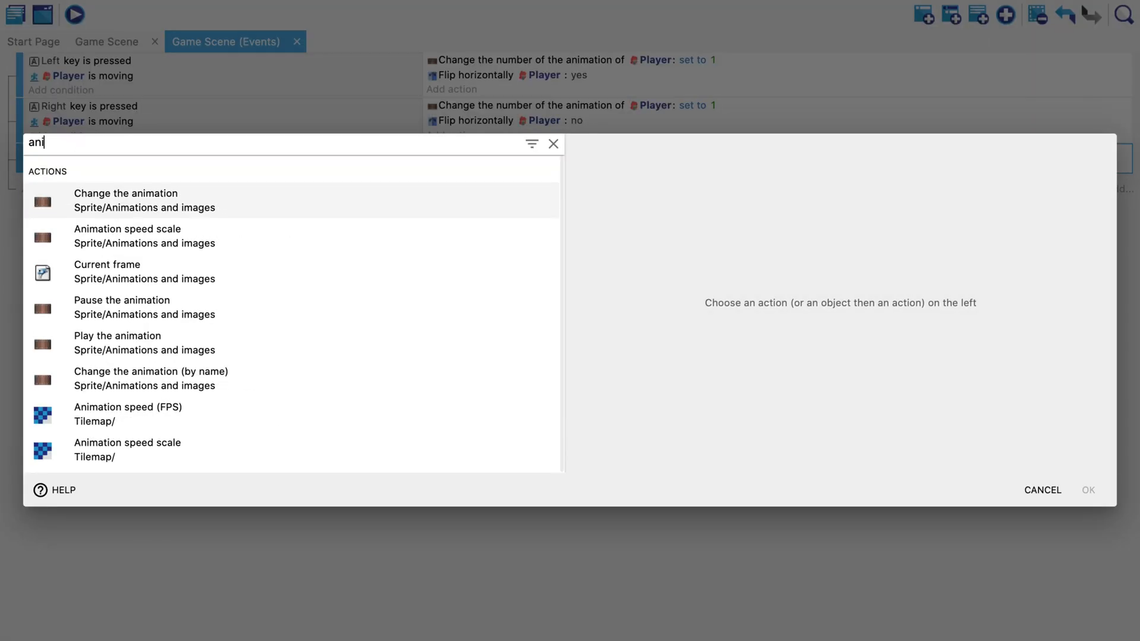
left_click(121, 203)
left_click(619, 218)
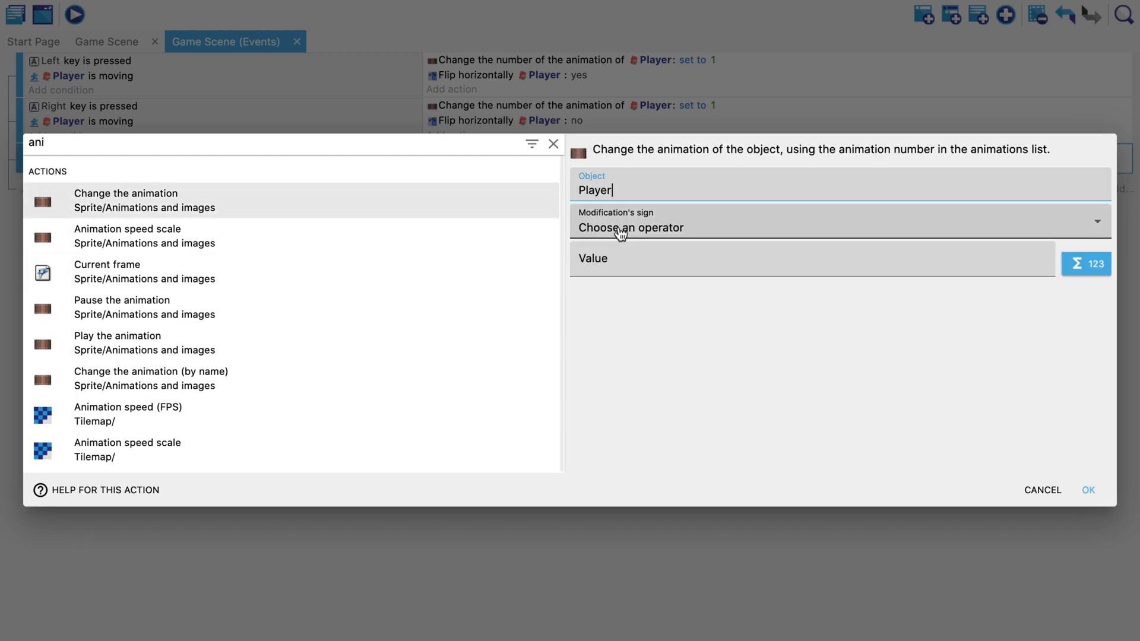
left_click(620, 234)
left_click(618, 232)
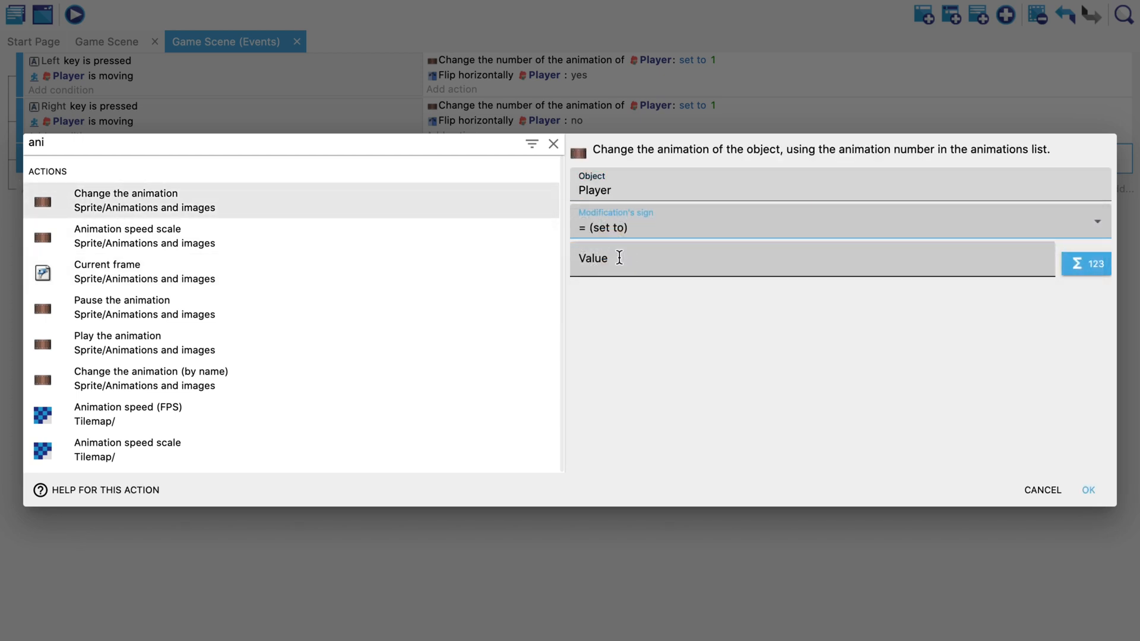
left_click(619, 257)
type("0")
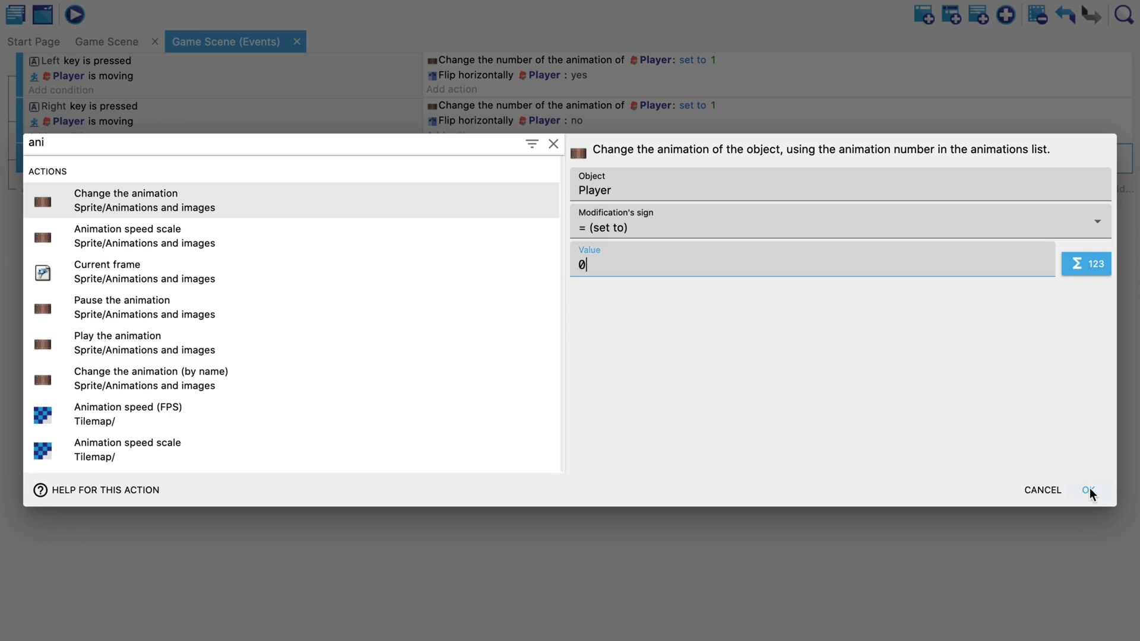
left_click(1088, 489)
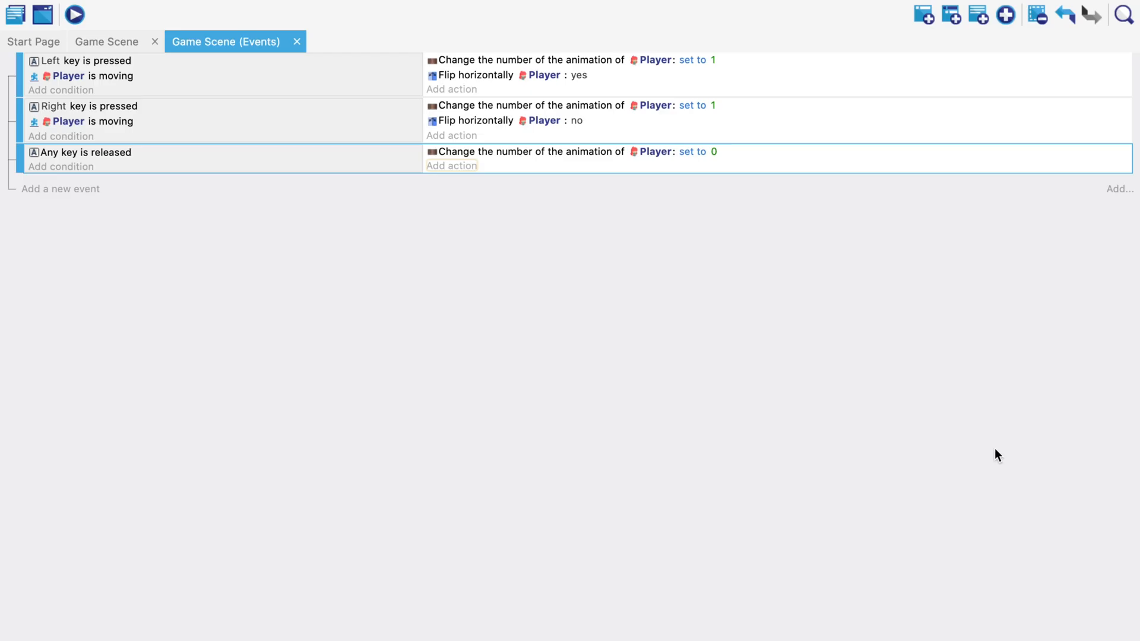
Preview the game again to test the Player's animation when keys are released
left_click(79, 17)
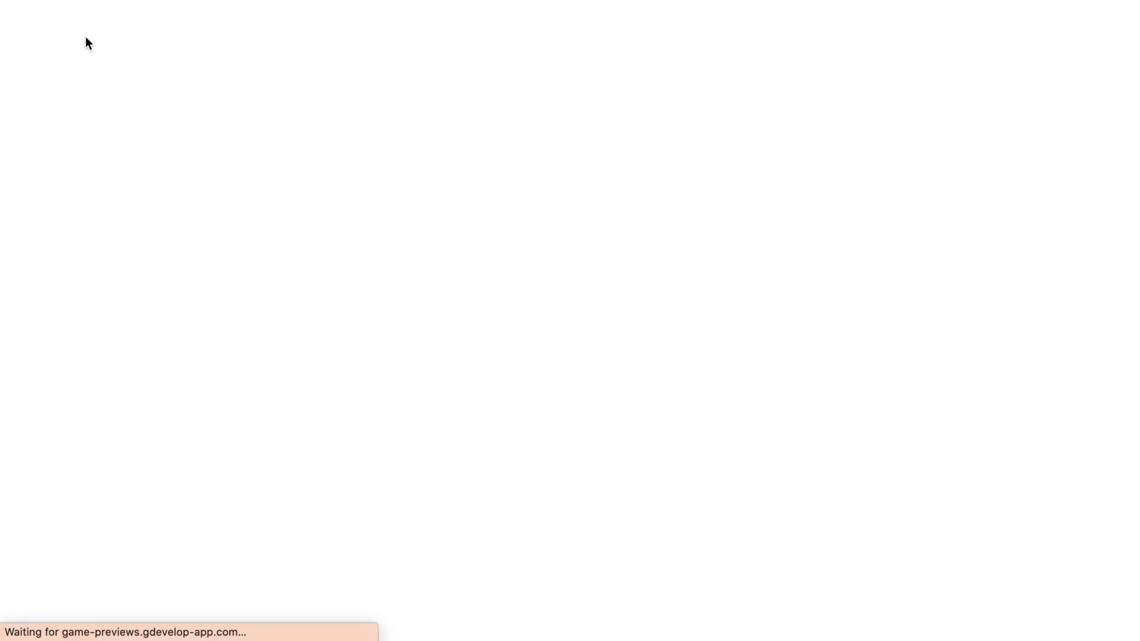